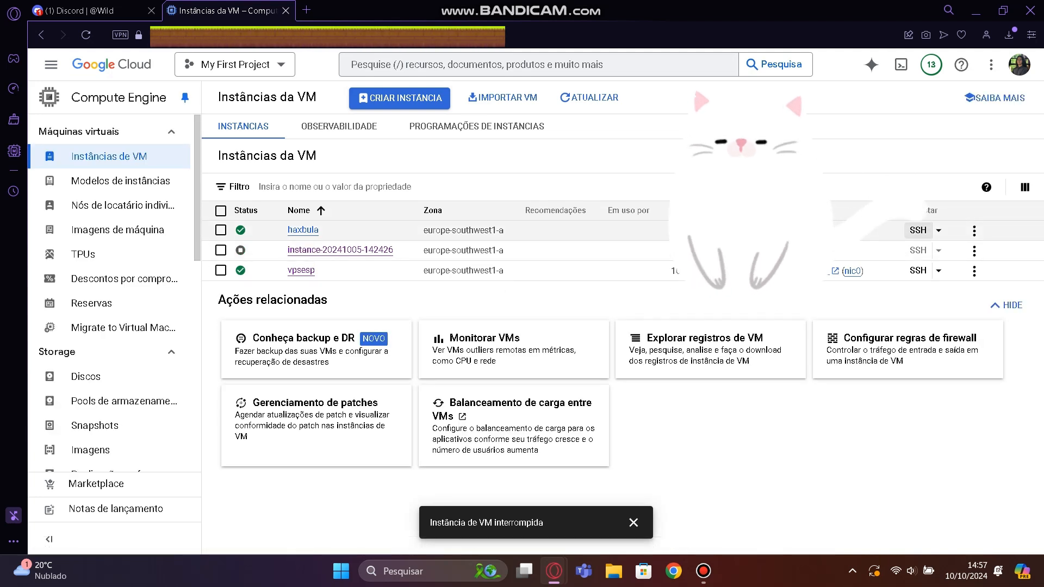
Delete the haxbula VM instance and confirm its removal.
left_click(974, 231)
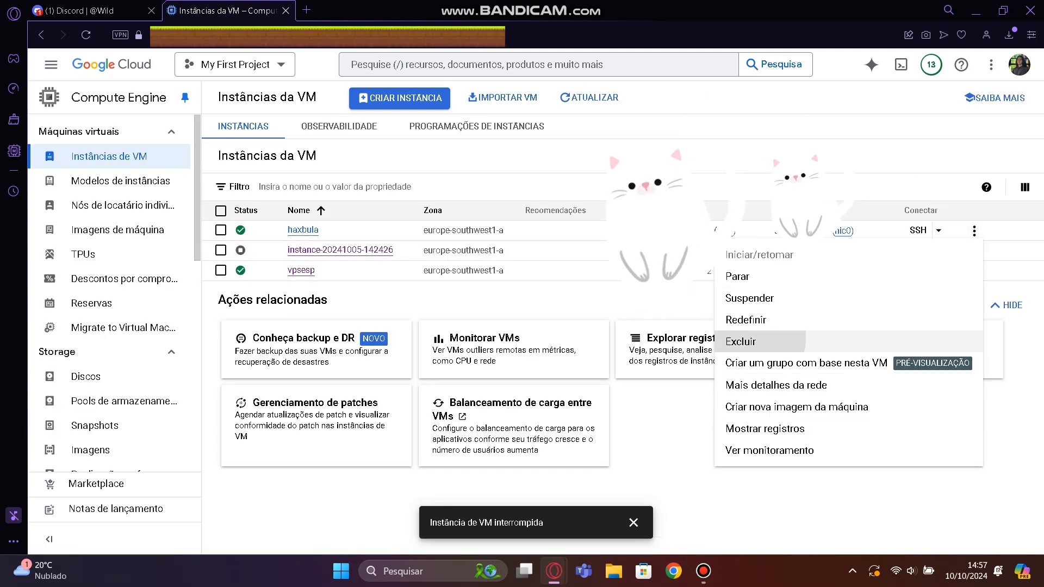
left_click(744, 341)
left_click(624, 361)
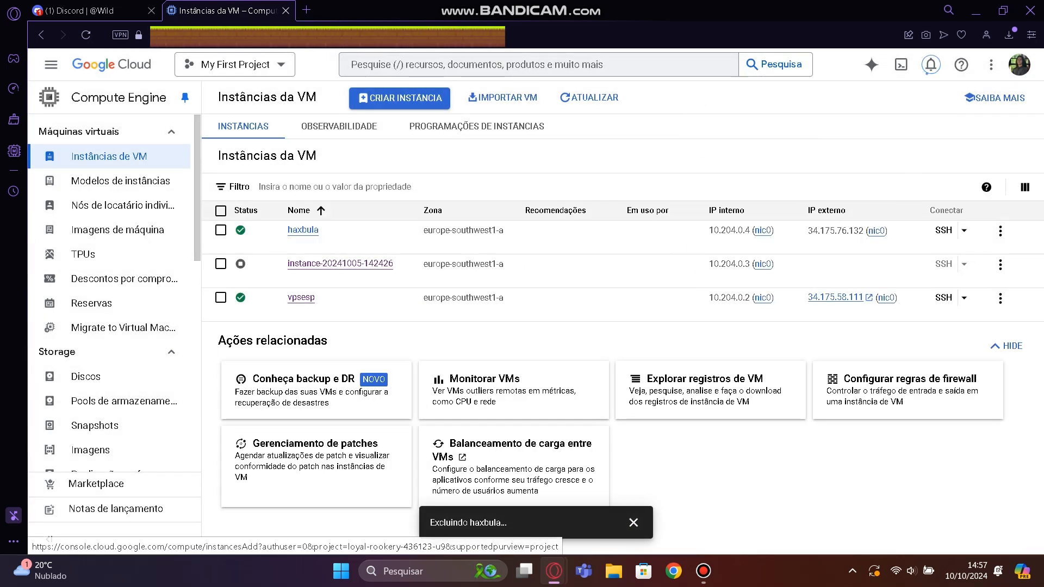
Start a new VM instance named haxbula and set its region to europe-southwest1 (Madri).
left_click(399, 98)
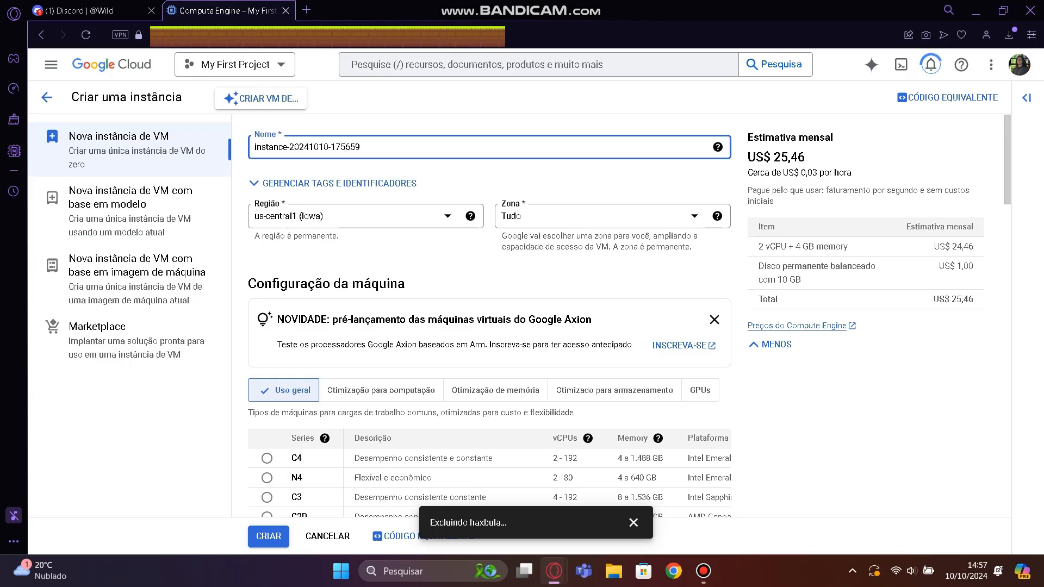
type("haxbula")
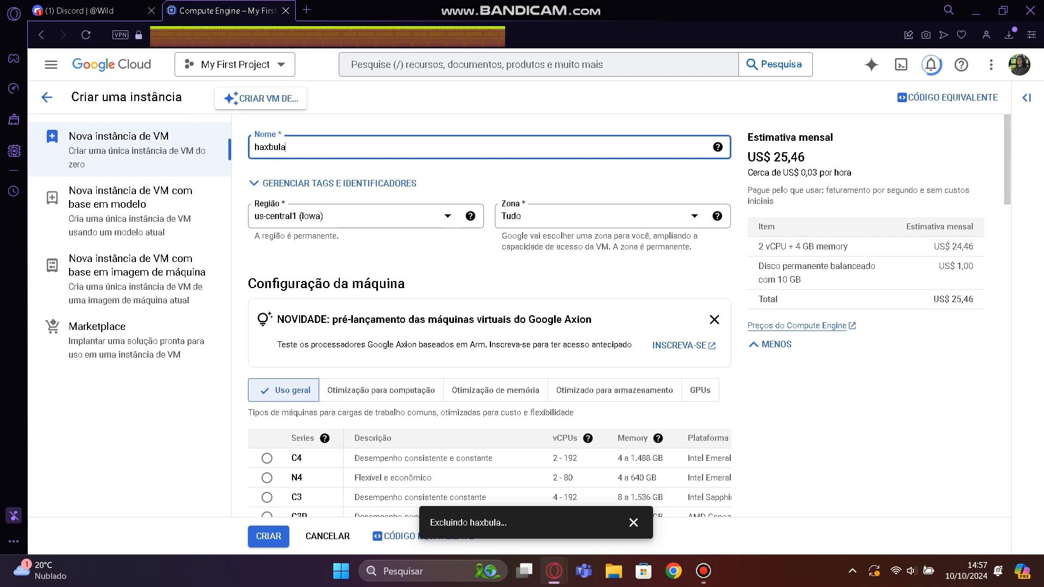
left_click(365, 217)
scroll(365, 315, "down", 6)
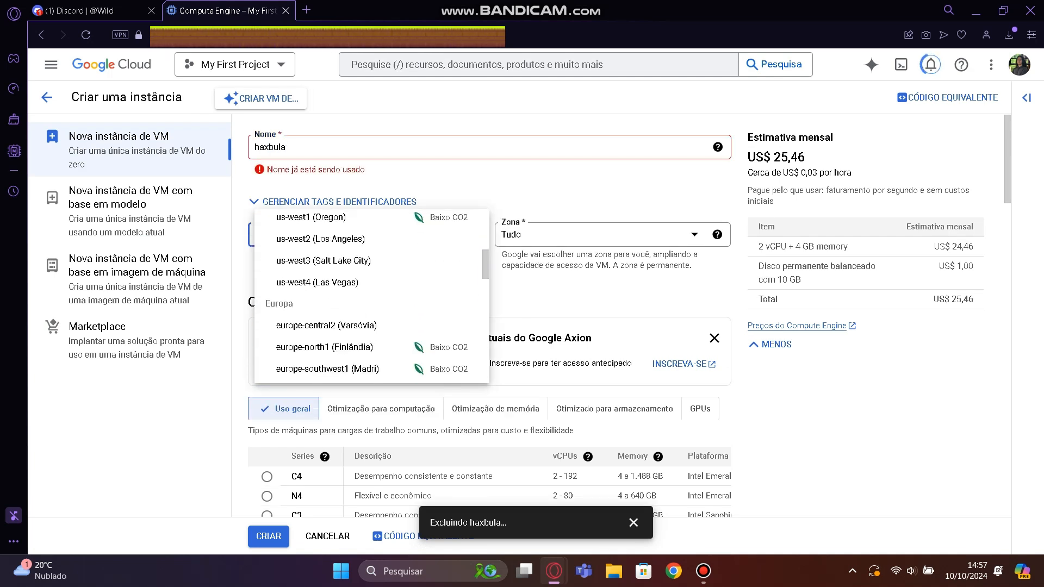
scroll(366, 318, "down", 3)
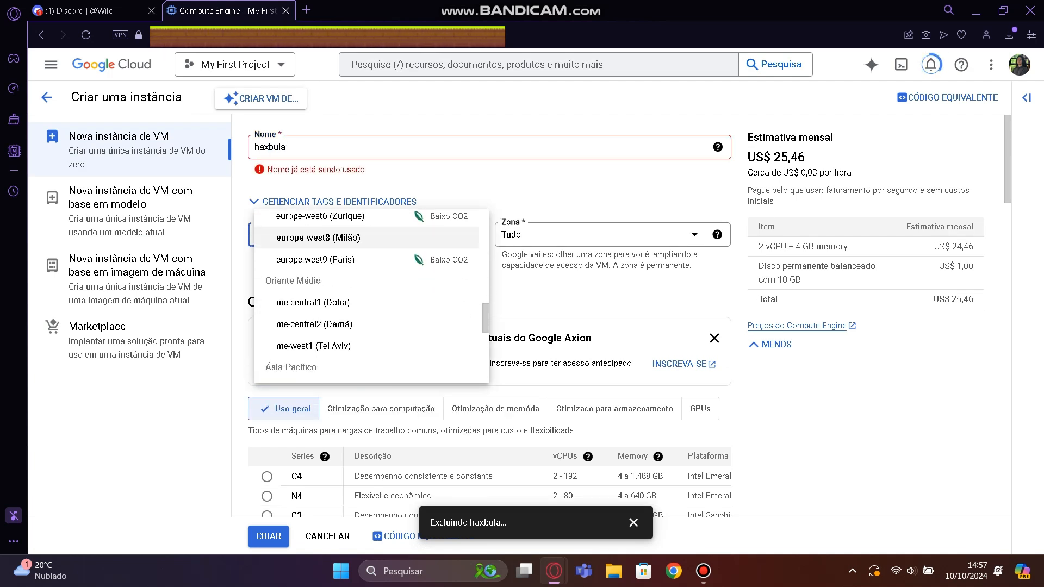
scroll(366, 318, "up", 5)
scroll(366, 348, "down", 1)
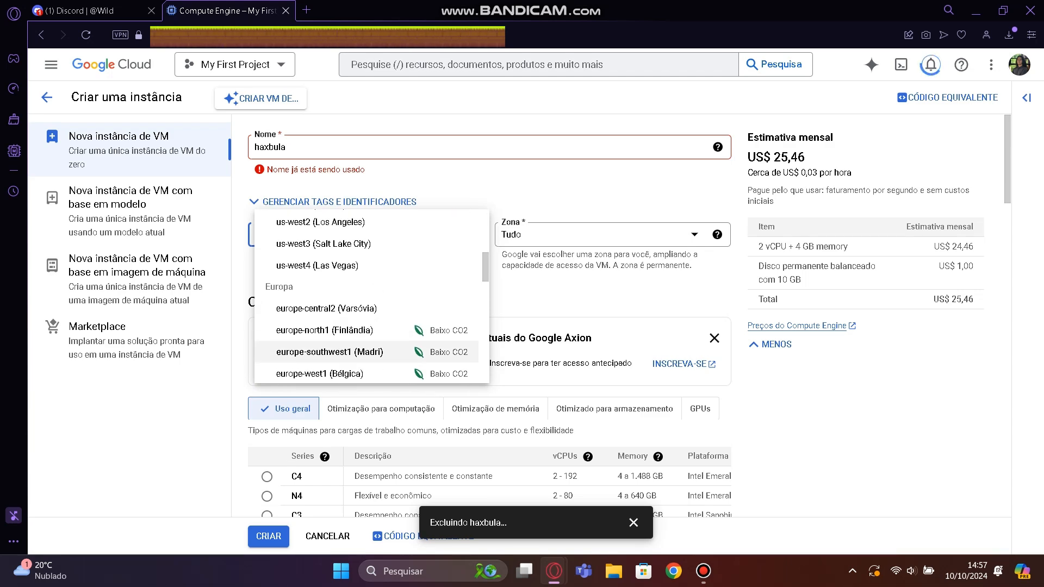
left_click(365, 352)
Set the E2 machine type to the high-CPU preset e2-highcpu-8 with 8 vCPUs and 8 GB of memory.
scroll(366, 353, "down", 4)
scroll(489, 315, "down", 5)
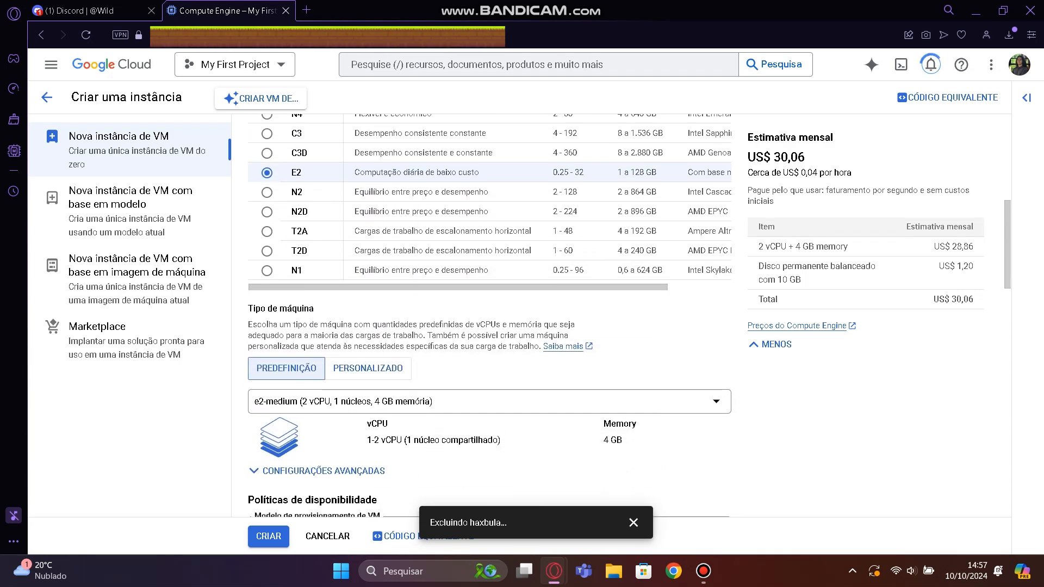
left_click(500, 299)
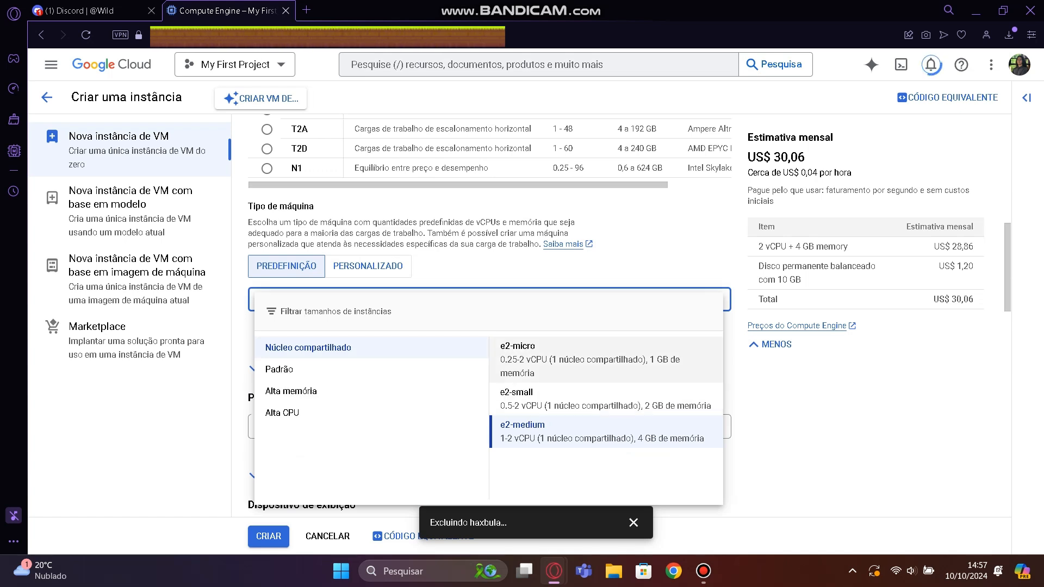
left_click(348, 371)
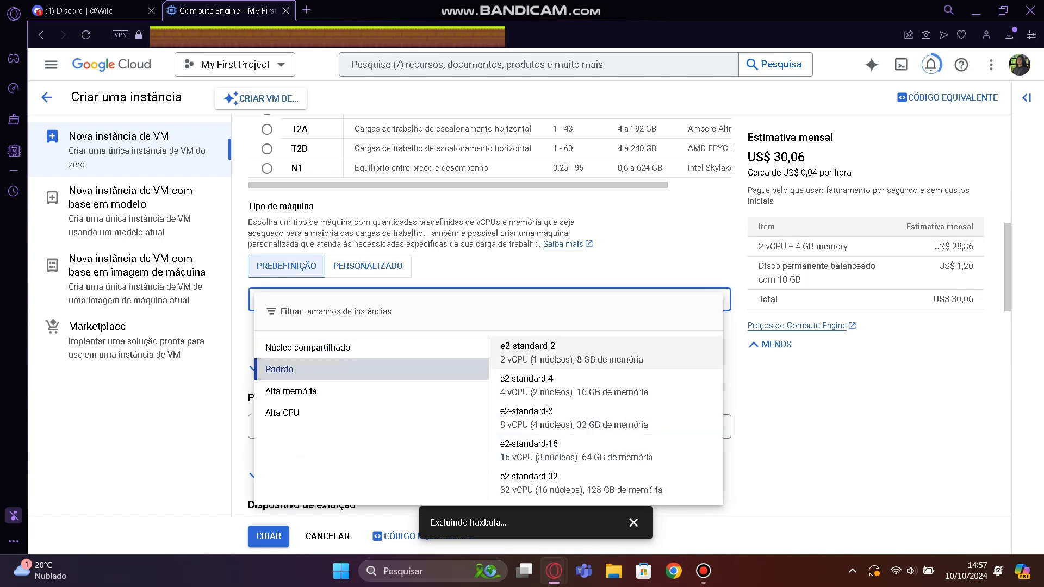
left_click(370, 414)
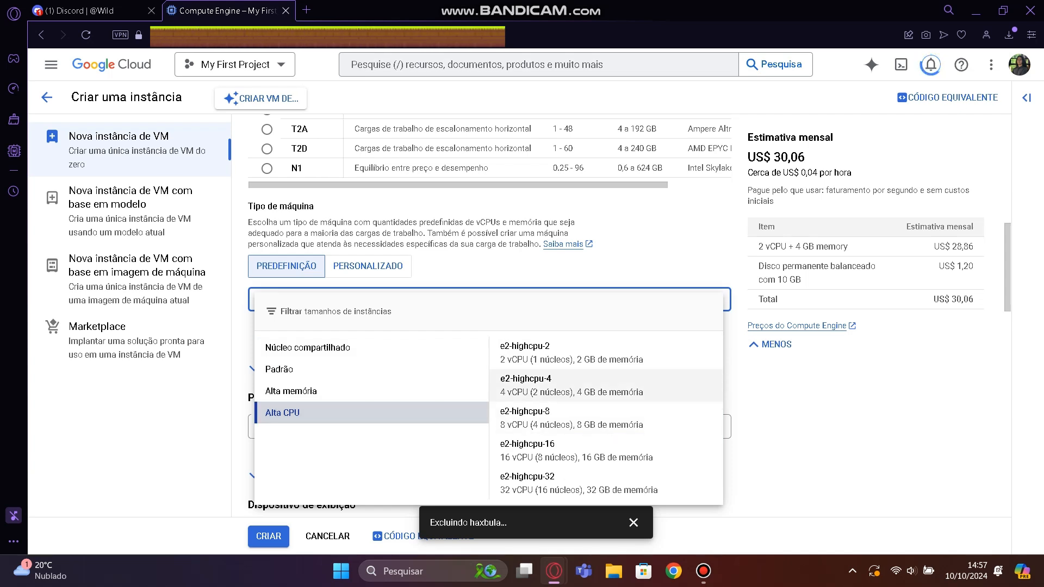
left_click(549, 418)
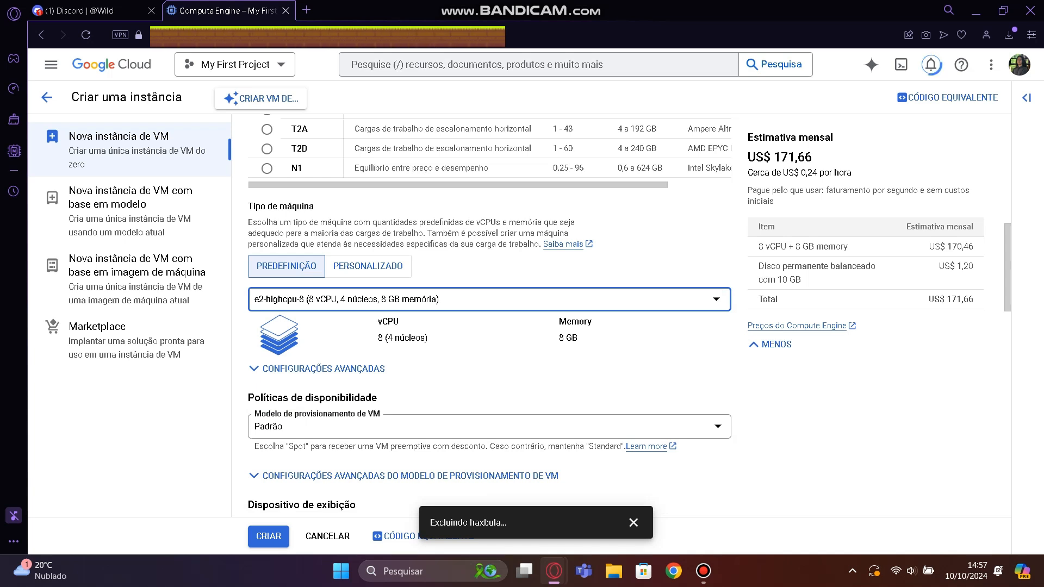
Review the standard and high-CPU machine types and the remaining boot disk, access and firewall settings, dismissing the deletion notification.
left_click(467, 299)
left_click(279, 369)
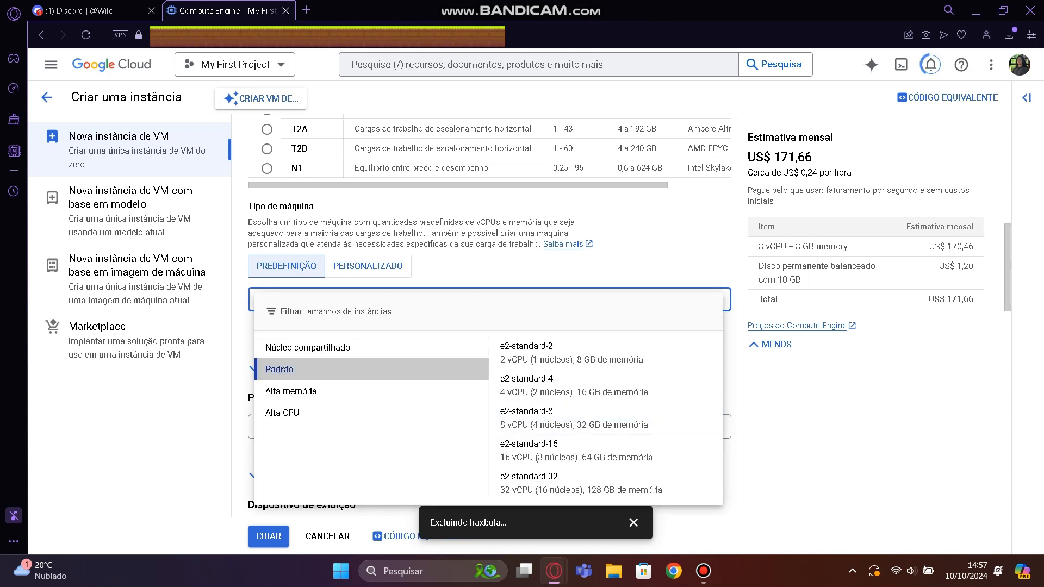
left_click(283, 413)
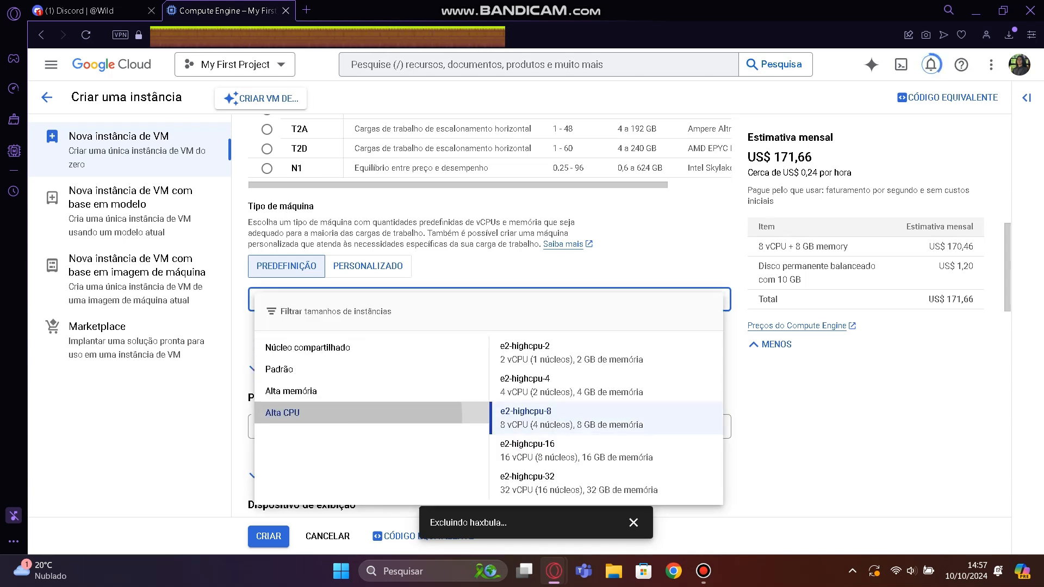
left_click(773, 446)
scroll(489, 313, "down", 5)
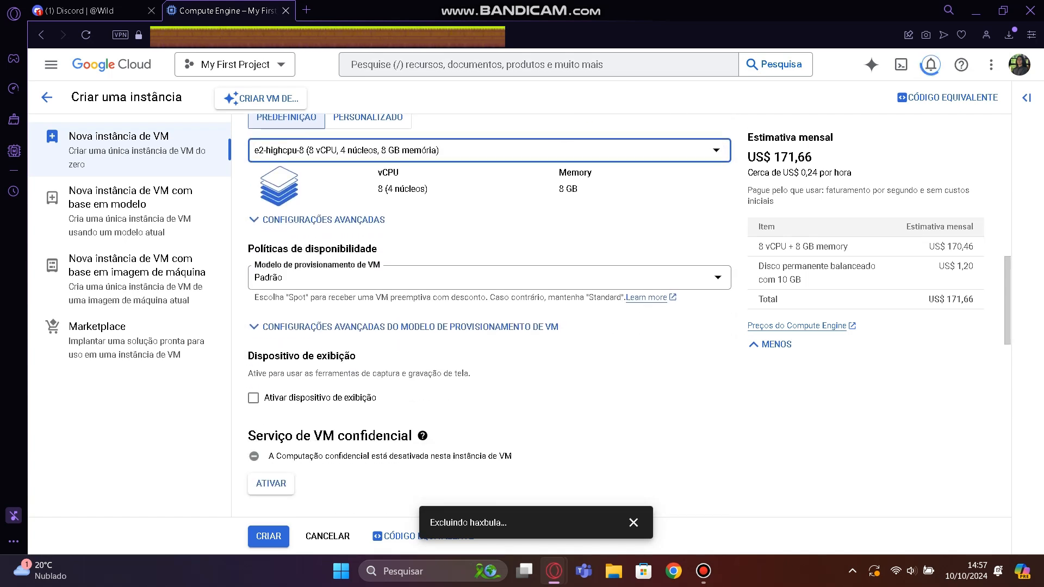
scroll(489, 313, "down", 5)
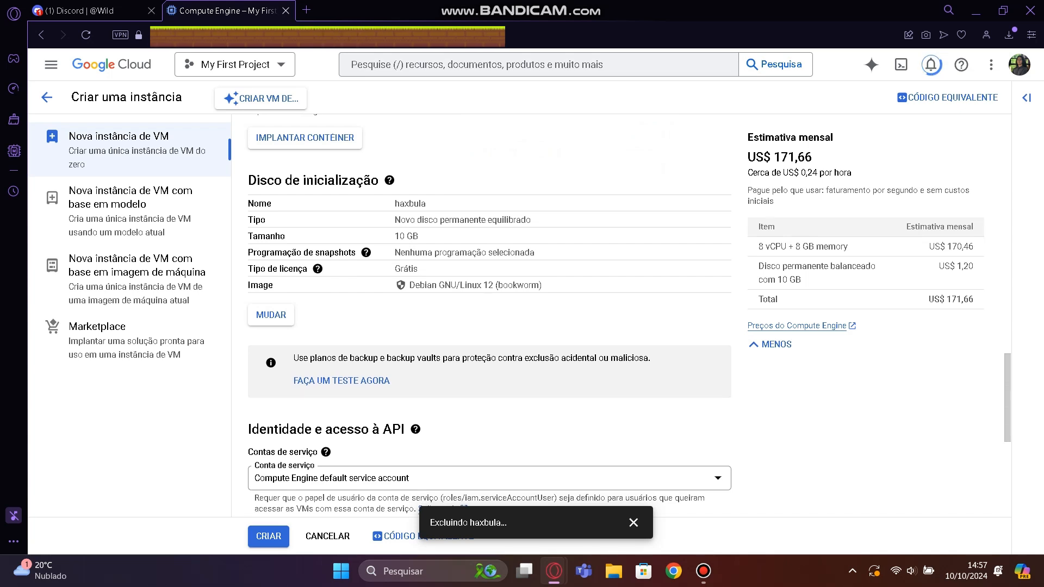
scroll(489, 313, "down", 6)
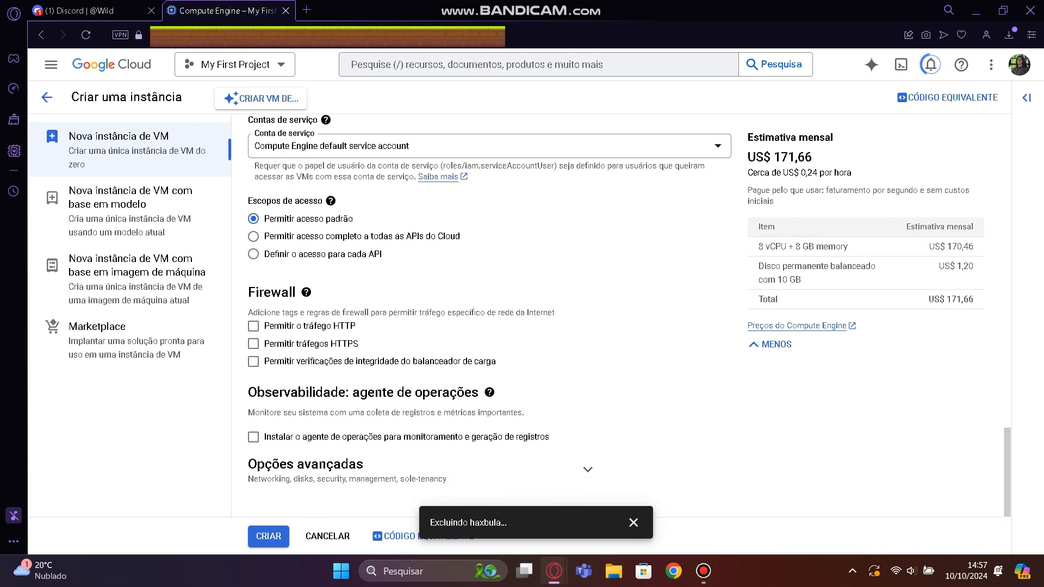
left_click(634, 522)
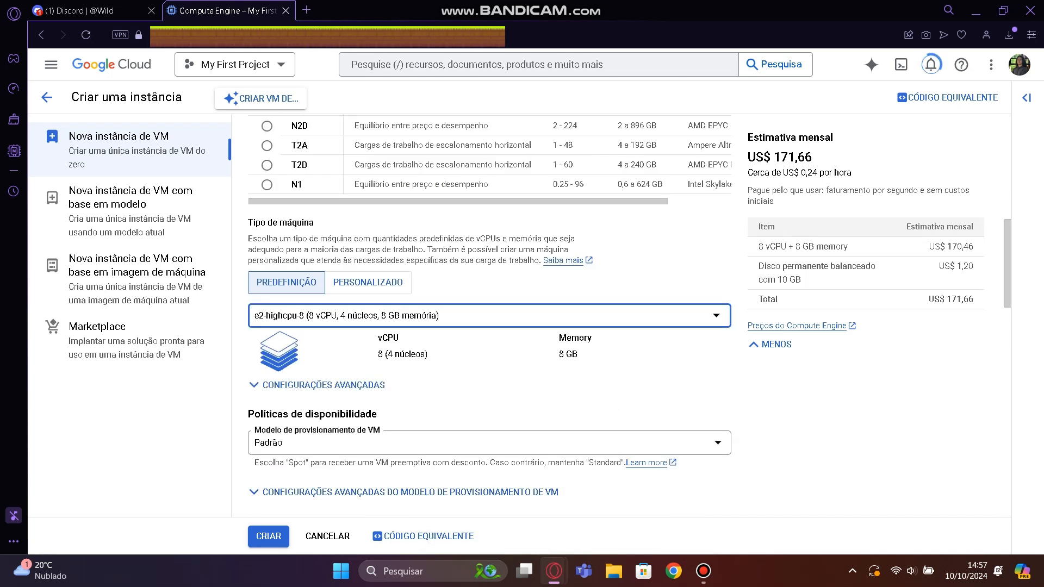
Submit the instance form, change the instance name to haxbulabot, and create the instance.
left_click(269, 537)
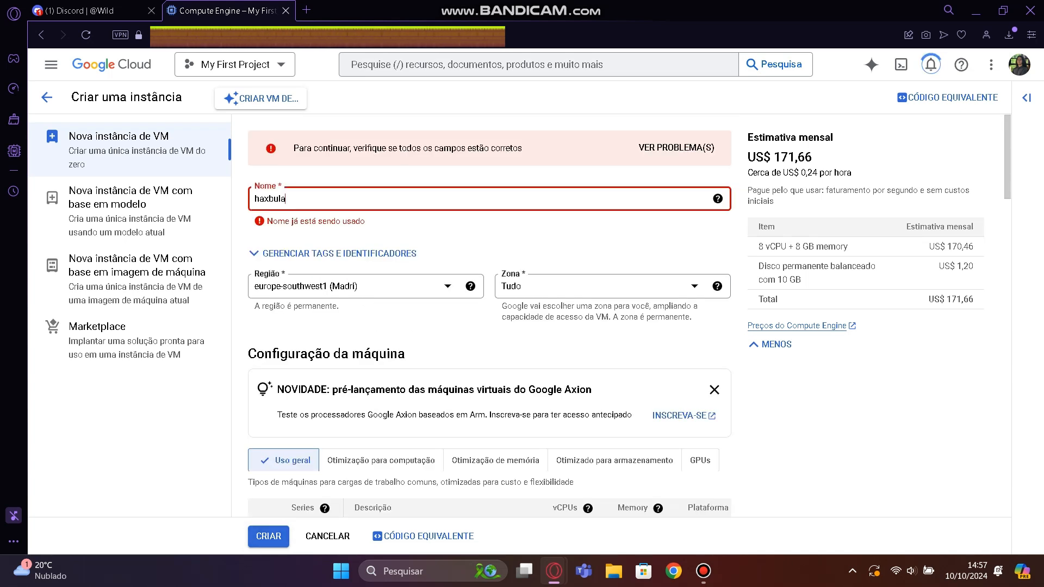
type("bot")
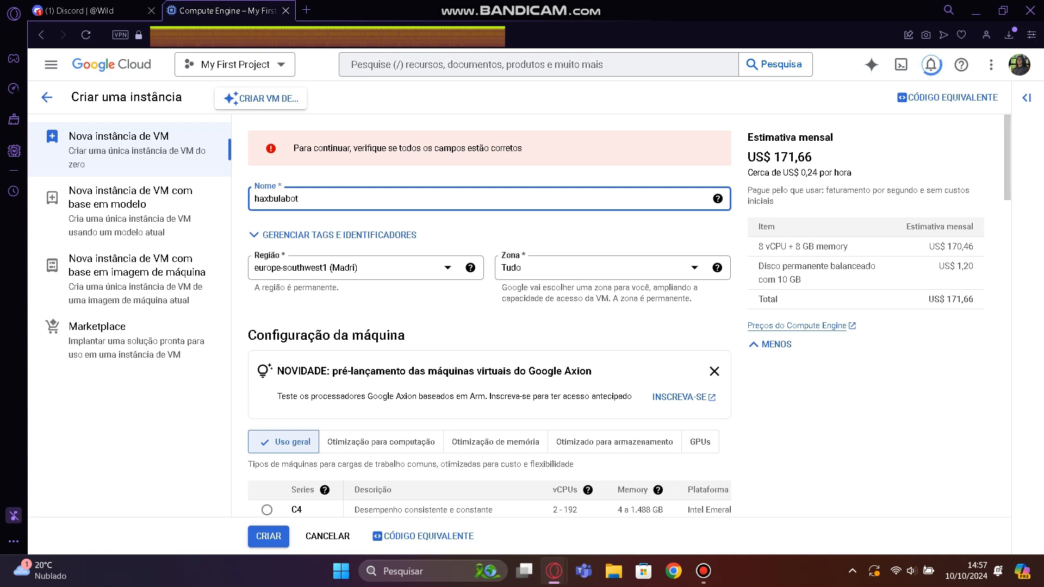
left_click(263, 537)
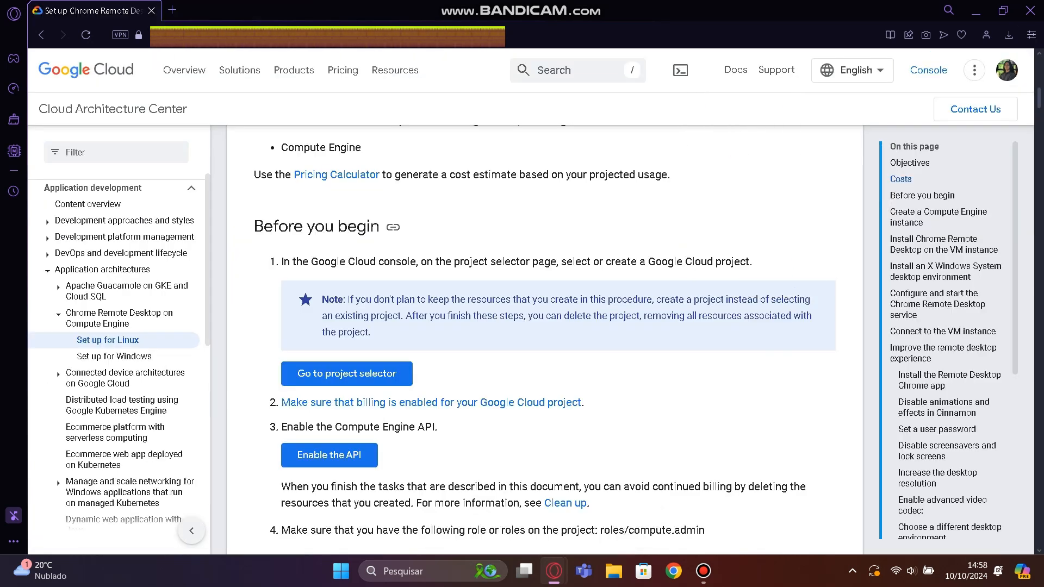
Read the "Before you begin" requirements in the Chrome Remote Desktop for Linux setup guide.
scroll(544, 337, "down", 1)
scroll(321, 256, "down", 3)
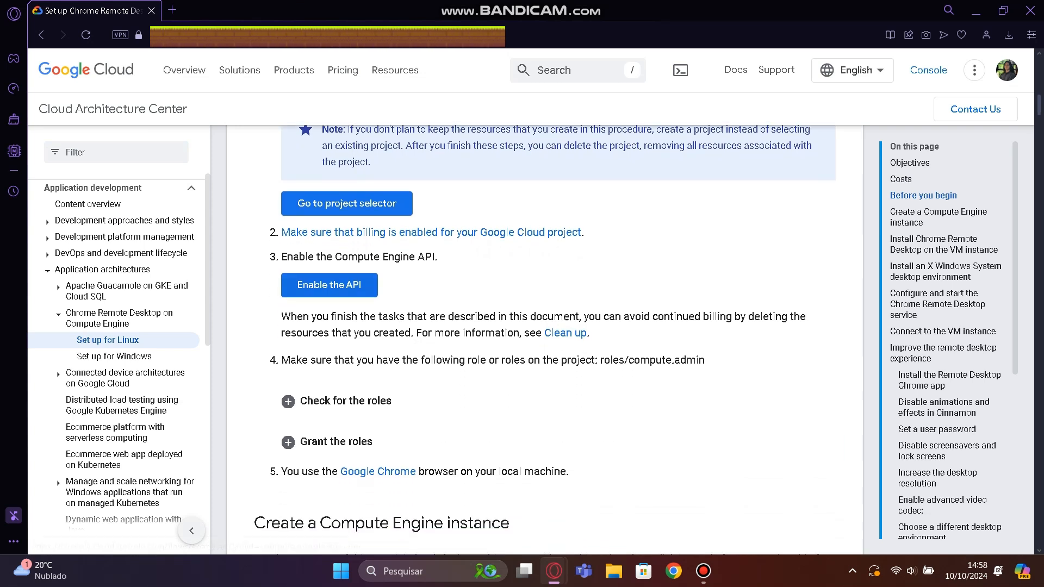
left_click_drag(281, 256, 437, 256)
scroll(437, 256, "down", 1)
left_click_drag(281, 274, 590, 291)
scroll(544, 291, "down", 1)
left_click_drag(297, 289, 700, 289)
scroll(700, 289, "down", 2)
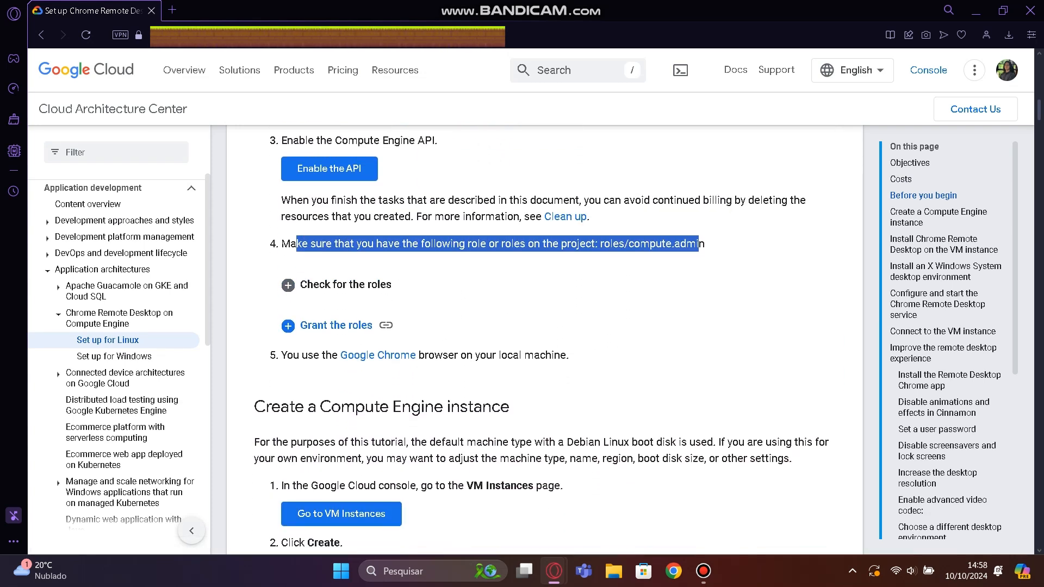
left_click_drag(292, 331, 570, 330)
Read the guide's "Create a Compute Engine instance" instructions through the SSH connection step, checking the VM instance list in between.
scroll(569, 331, "down", 4)
left_click_drag(267, 212, 634, 412)
scroll(634, 416, "down", 1)
left_click(635, 412)
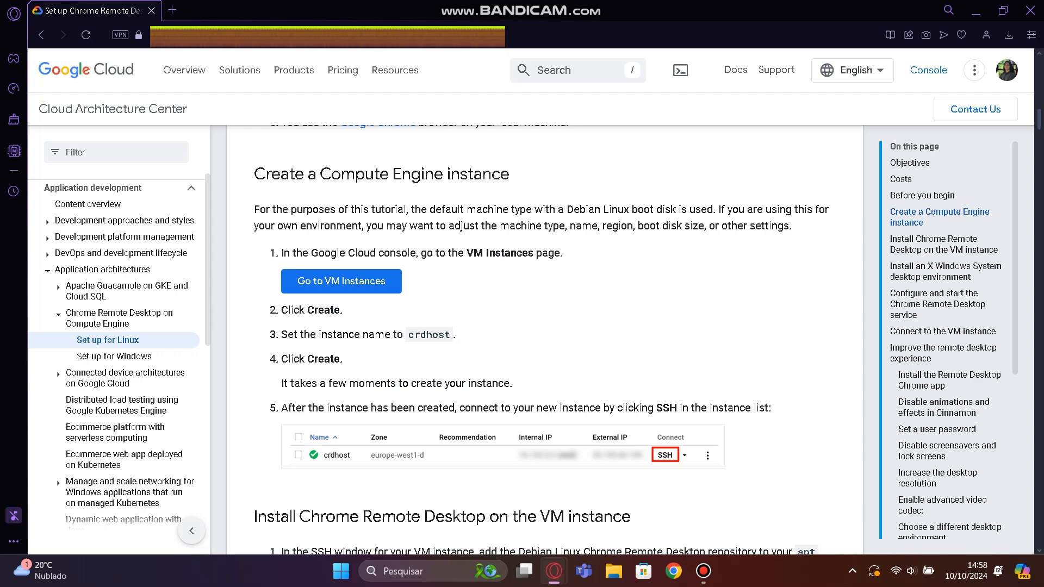
key("alt+Tab")
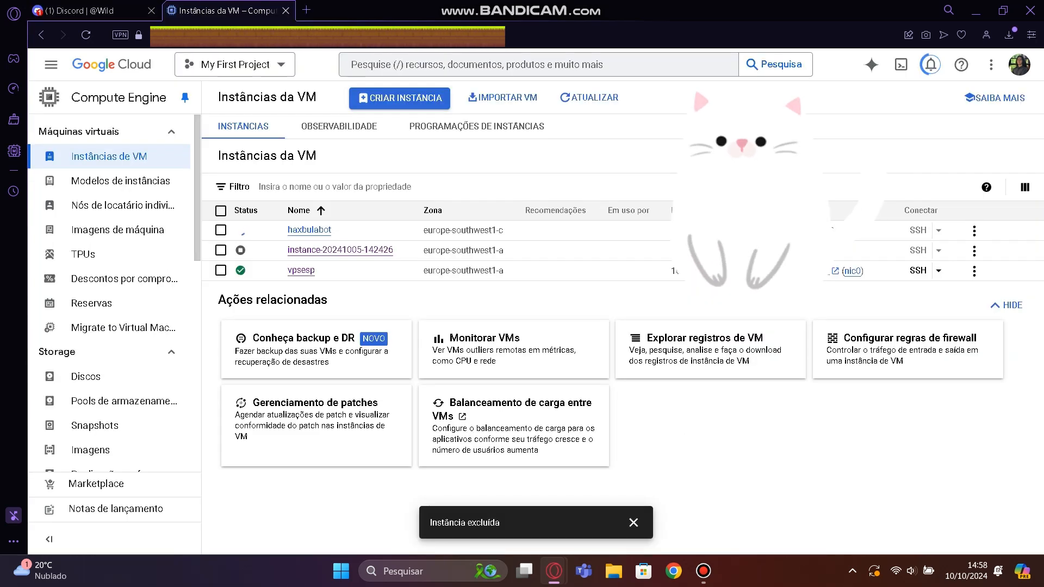
key("alt+Tab")
scroll(522, 327, "down", 3)
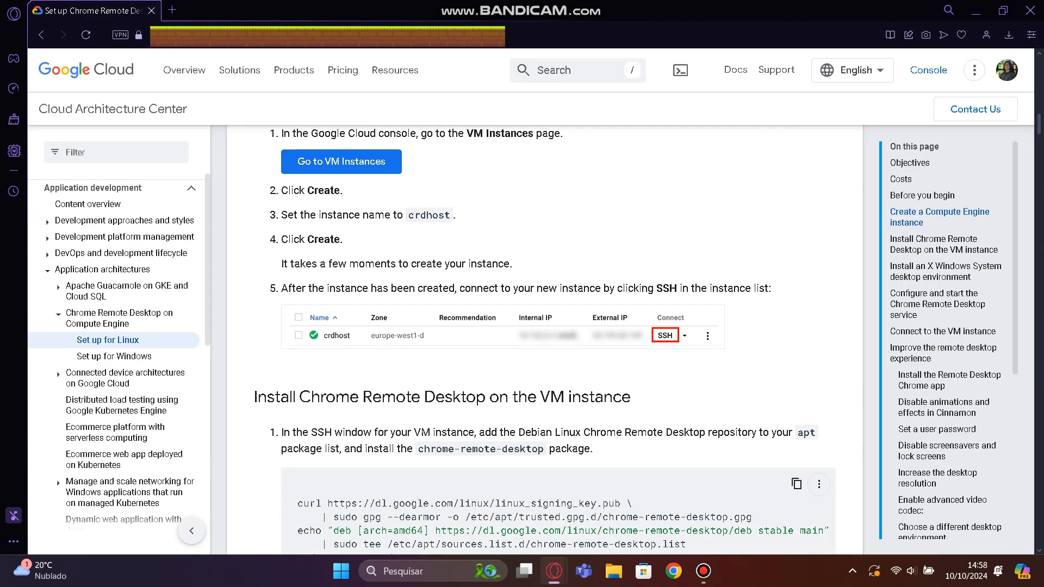
left_click_drag(281, 288, 602, 288)
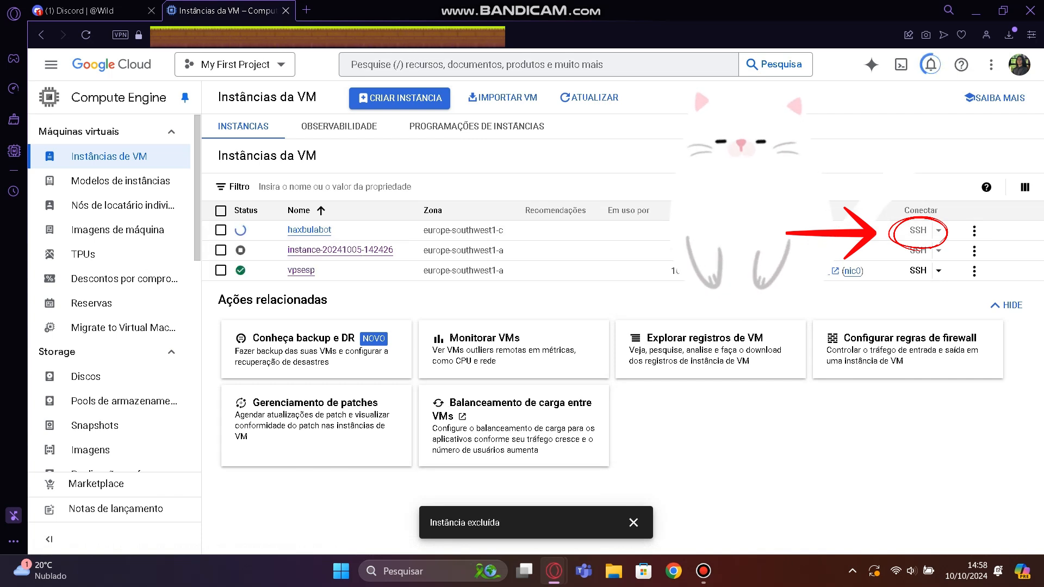
Dismiss the deletion notification, open a browser SSH session to the haxbulabot instance, and authorize the connection.
left_click(633, 523)
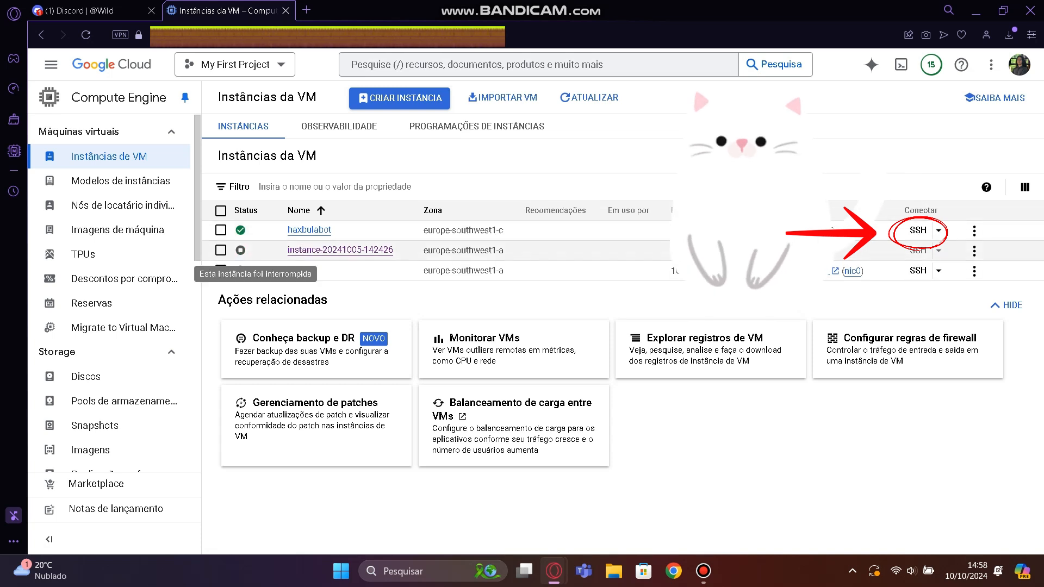
left_click(917, 230)
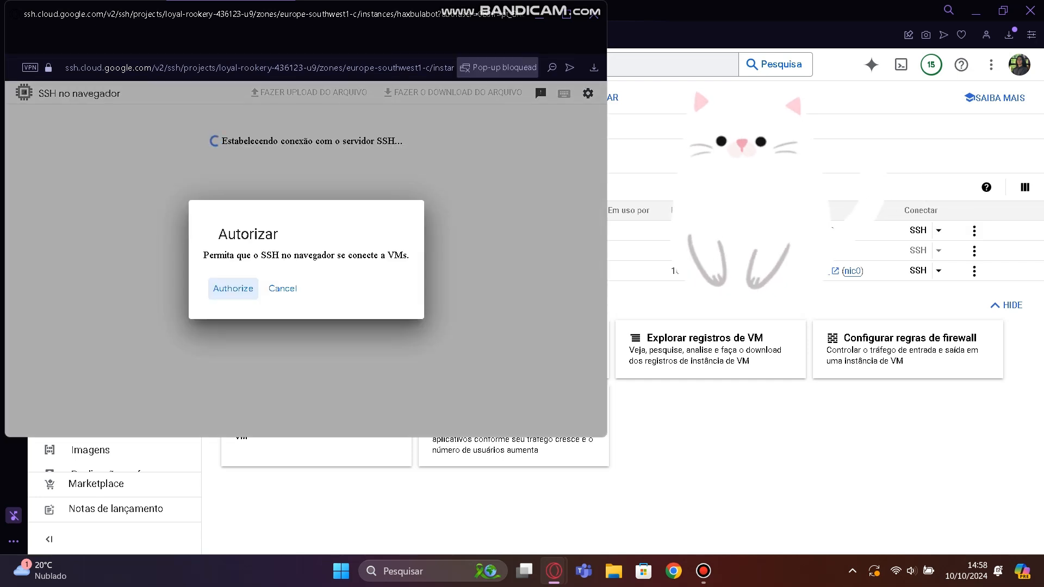
left_click(233, 288)
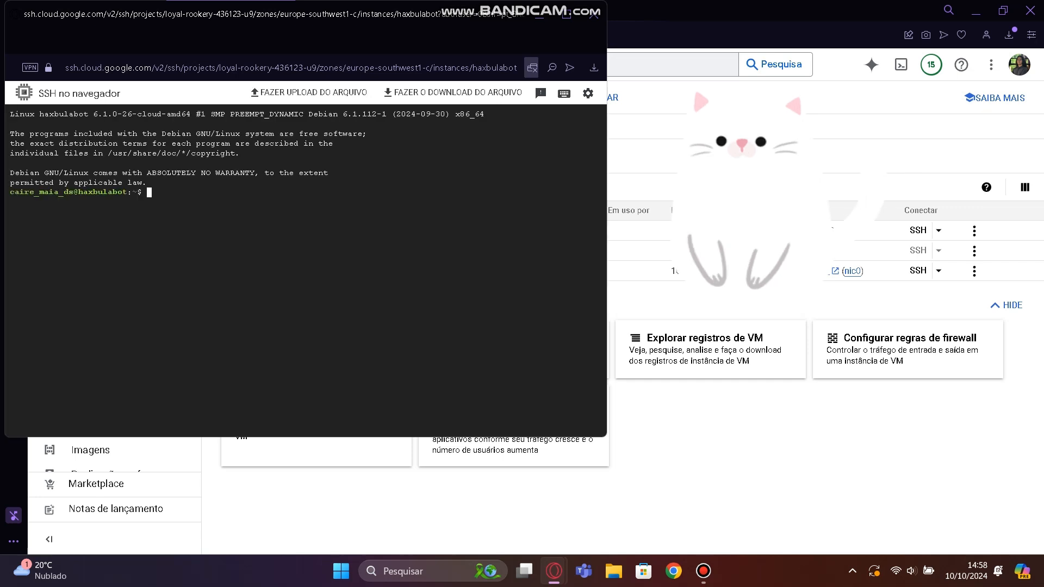
Copy the guide's code sample for adding the repository and installing chrome-remote-desktop, and run it in the haxbulabot SSH session.
key("alt+Tab")
key("alt+Tab")
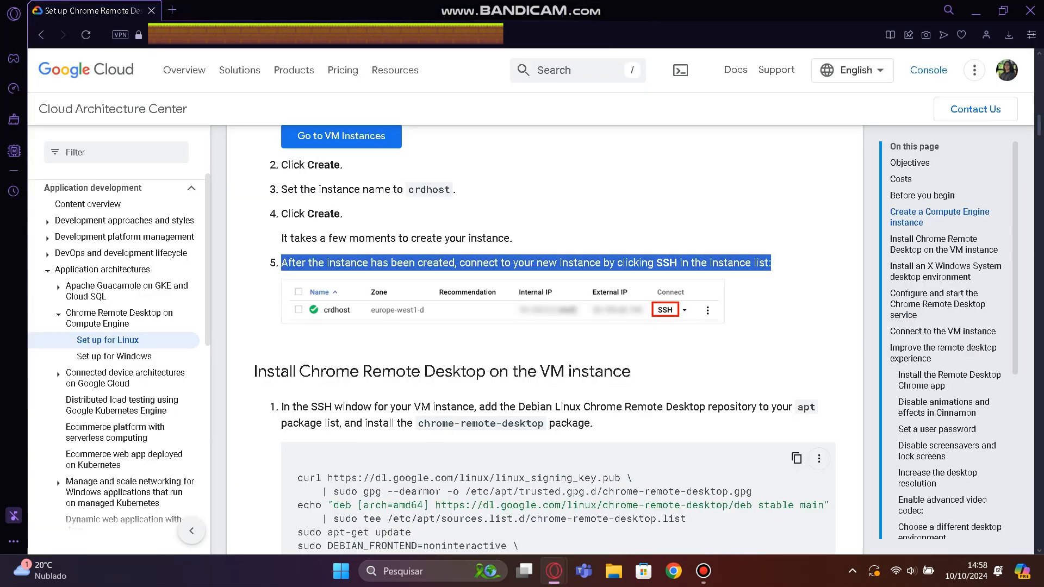
scroll(543, 326, "down", 2)
left_click_drag(281, 183, 416, 200)
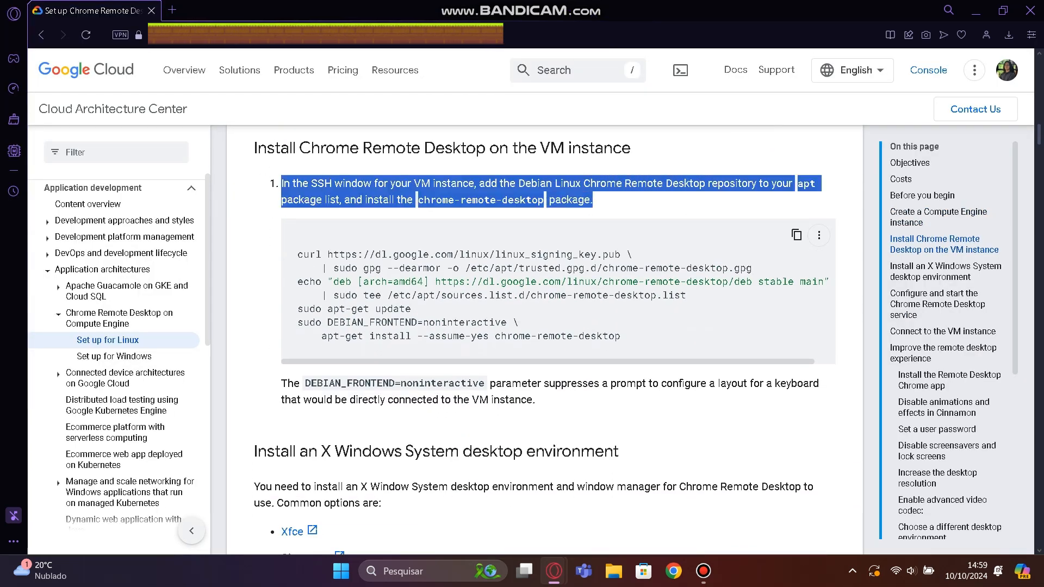
left_click(797, 235)
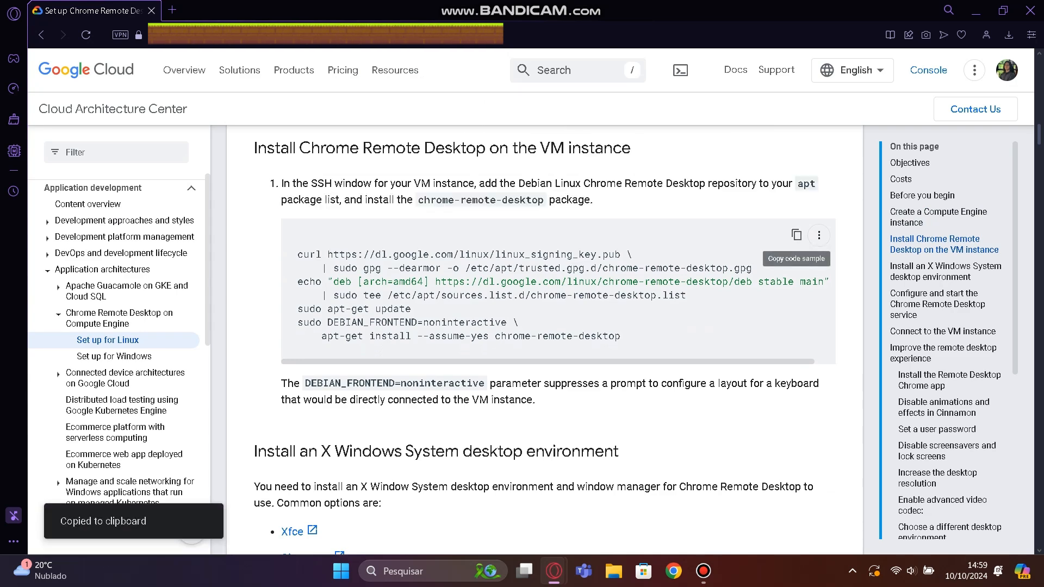
key("alt+Tab")
key("ctrl+v")
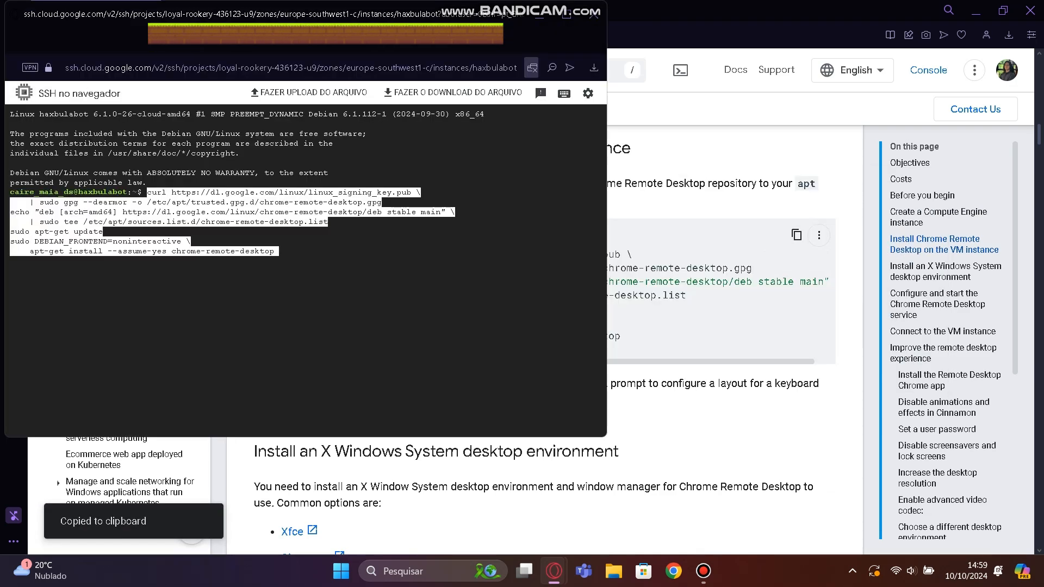
key("Return")
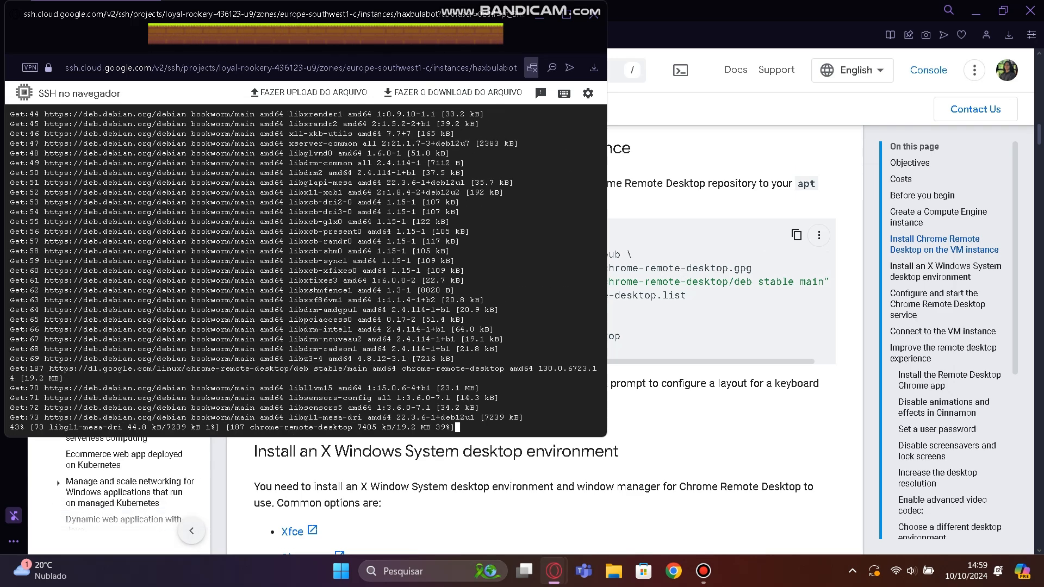
Read the guide's DEBIAN_FRONTEND=noninteractive note and the X Windows System desktop environment options, including Xfce.
key("alt+Tab")
scroll(558, 291, "right", 1)
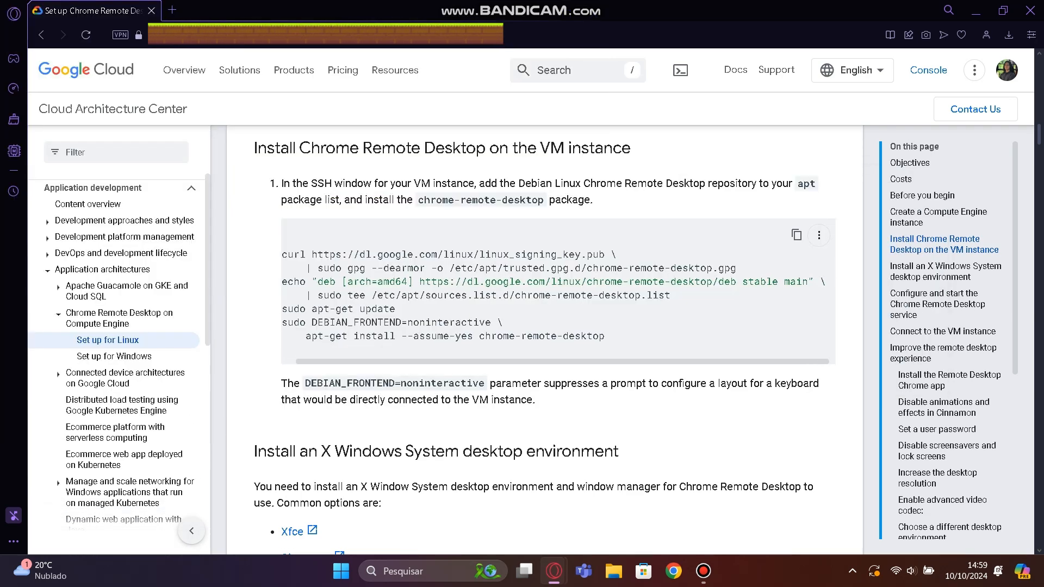
scroll(558, 291, "down", 1)
left_click_drag(281, 312, 549, 329)
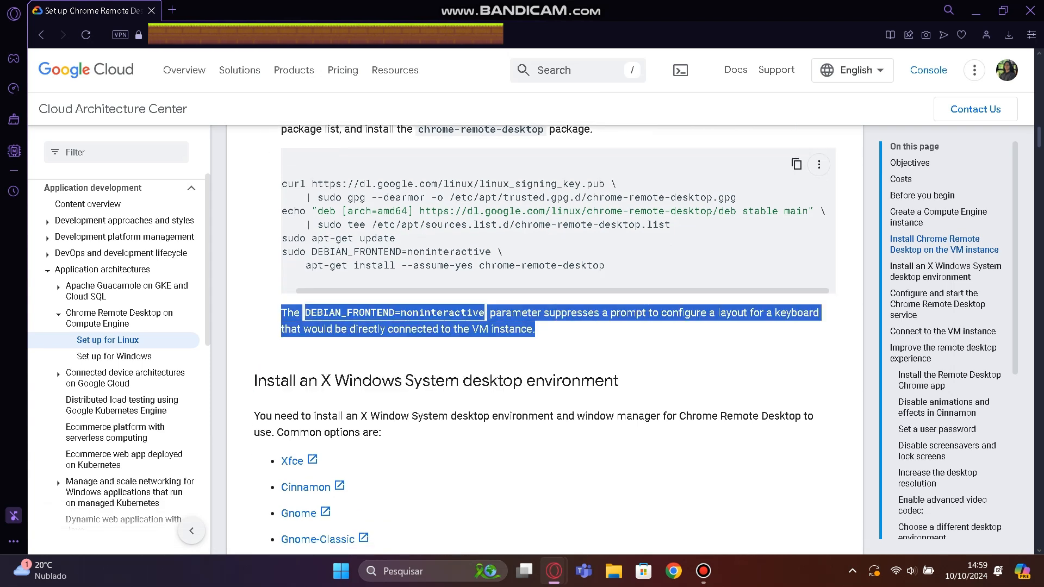
scroll(550, 291, "down", 2)
left_click(549, 327)
scroll(549, 326, "down", 1)
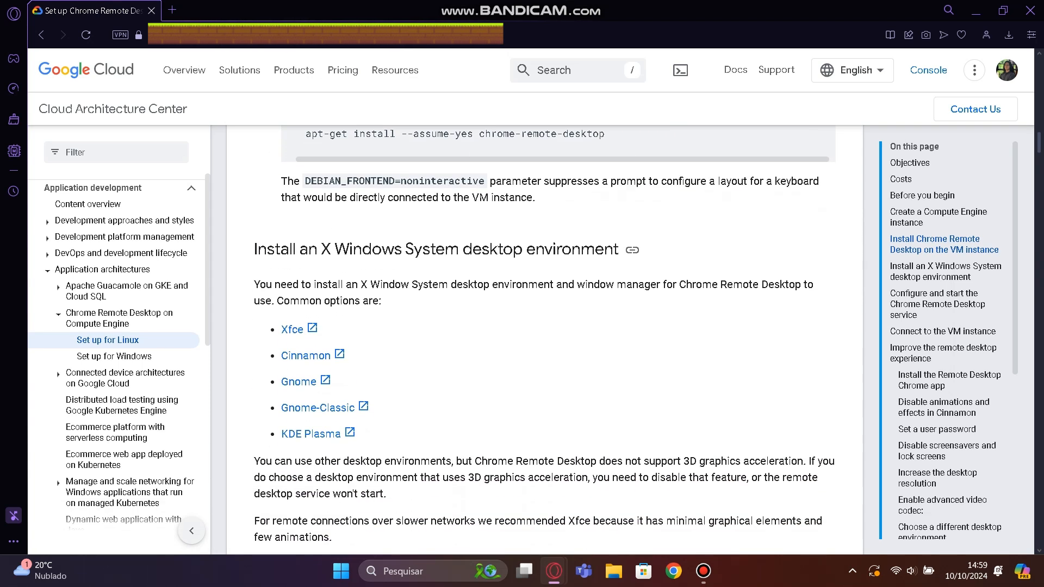
left_click_drag(255, 249, 382, 302)
left_click_drag(279, 330, 304, 330)
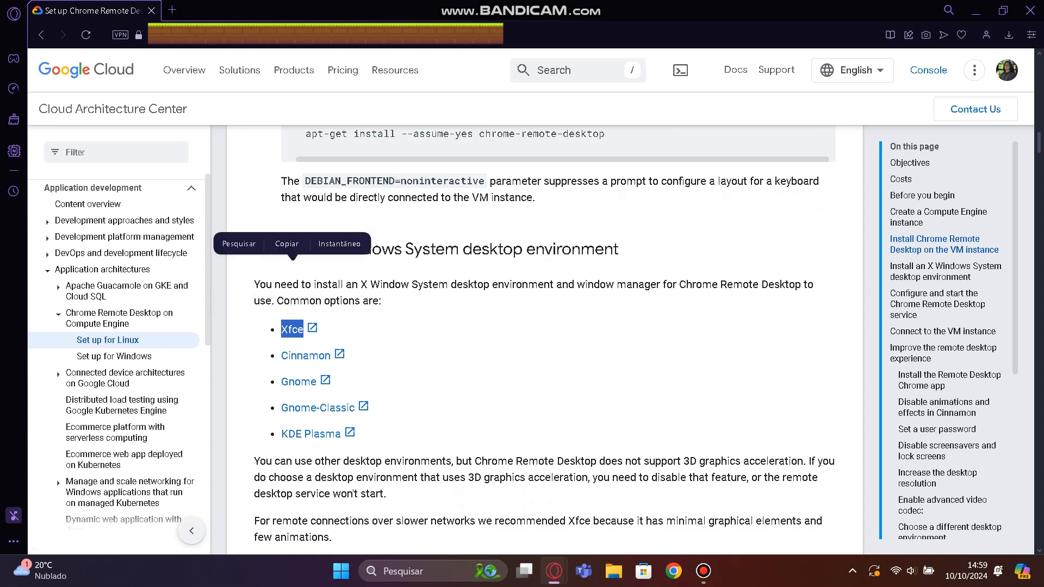
scroll(304, 330, "down", 4)
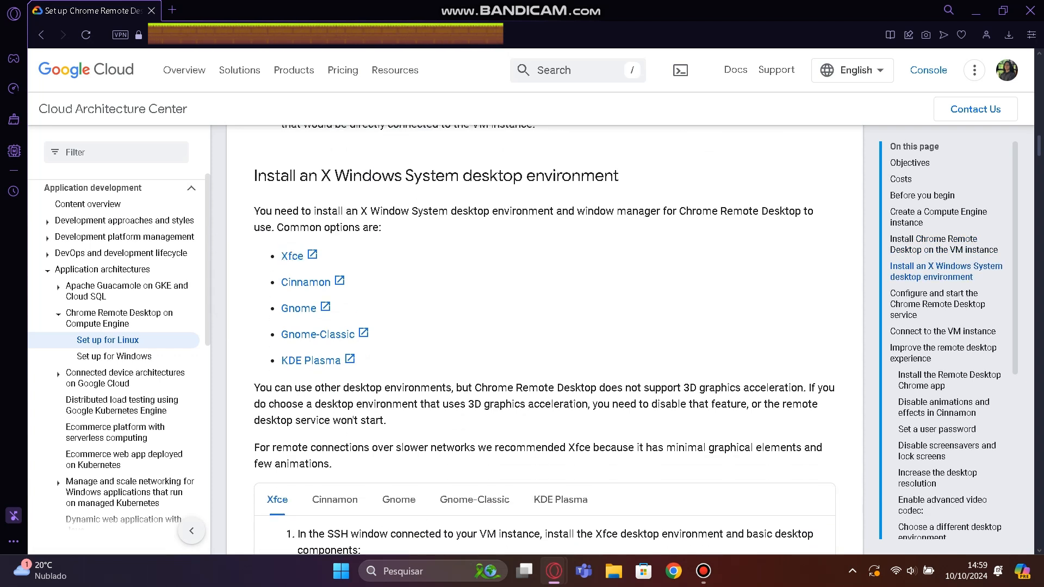
Copy the guide's Xfce code sample and run it in the haxbulabot SSH session to install xfce4, desktop-base, dbus-x11 and xscreensaver.
scroll(780, 288, "down", 3)
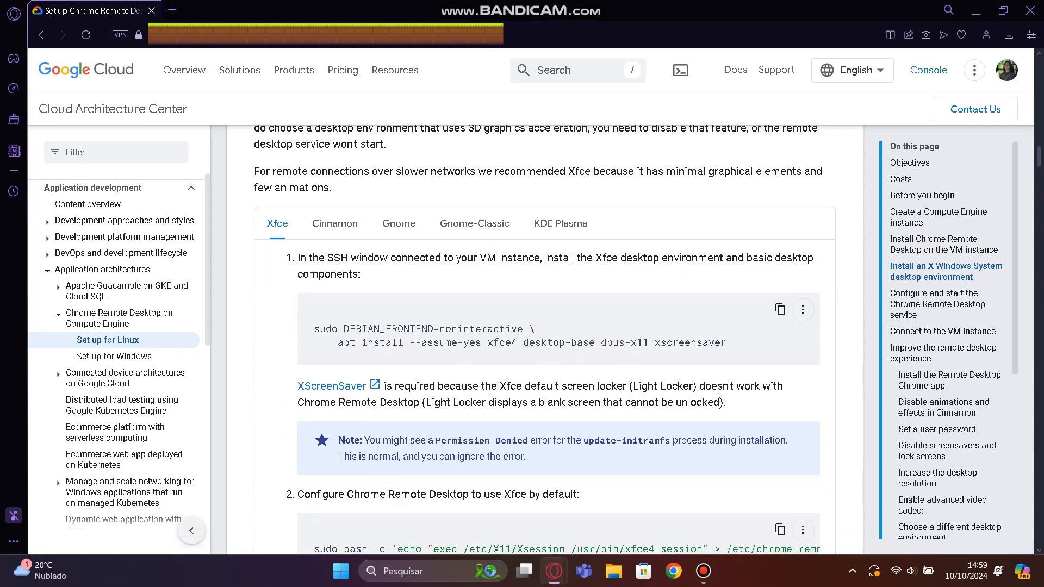
left_click(780, 288)
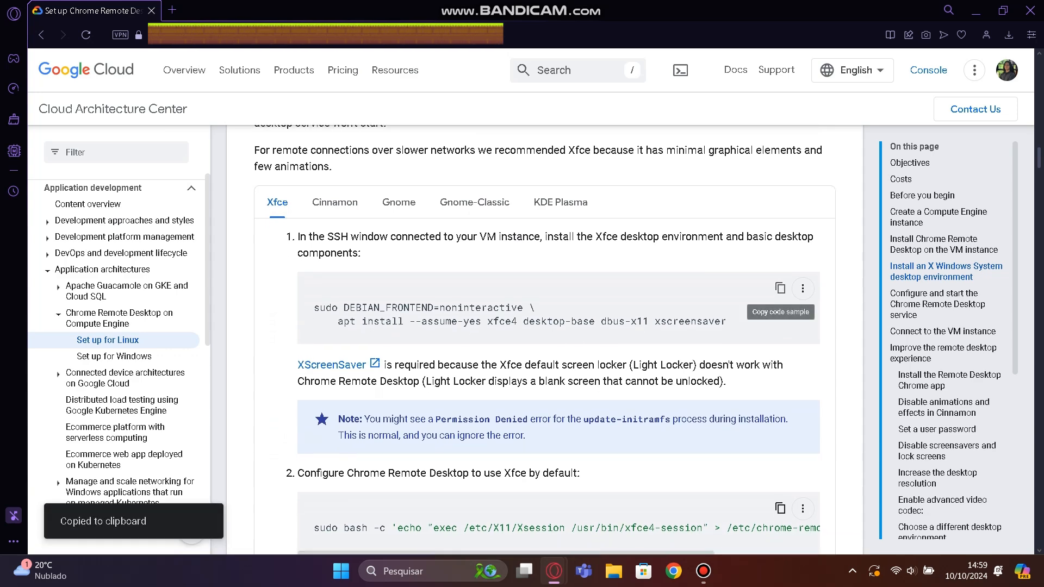
key("alt+Tab")
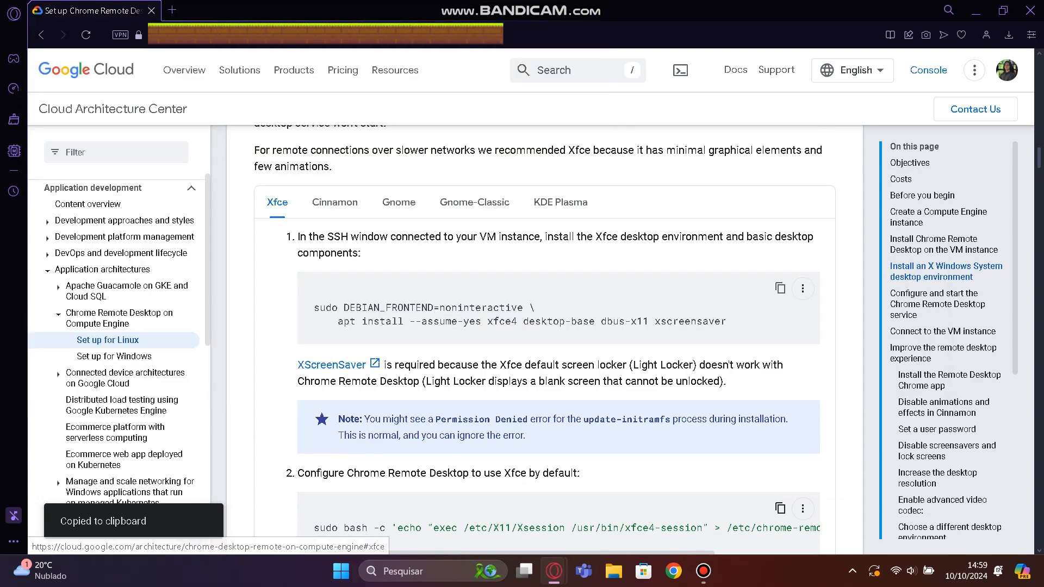
key("alt+Tab")
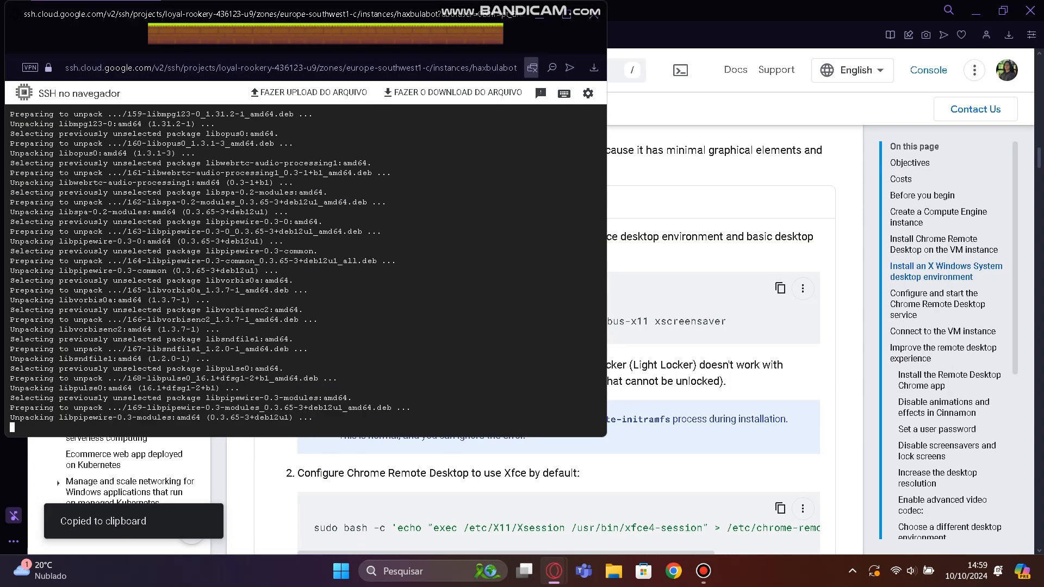
key("ctrl+v")
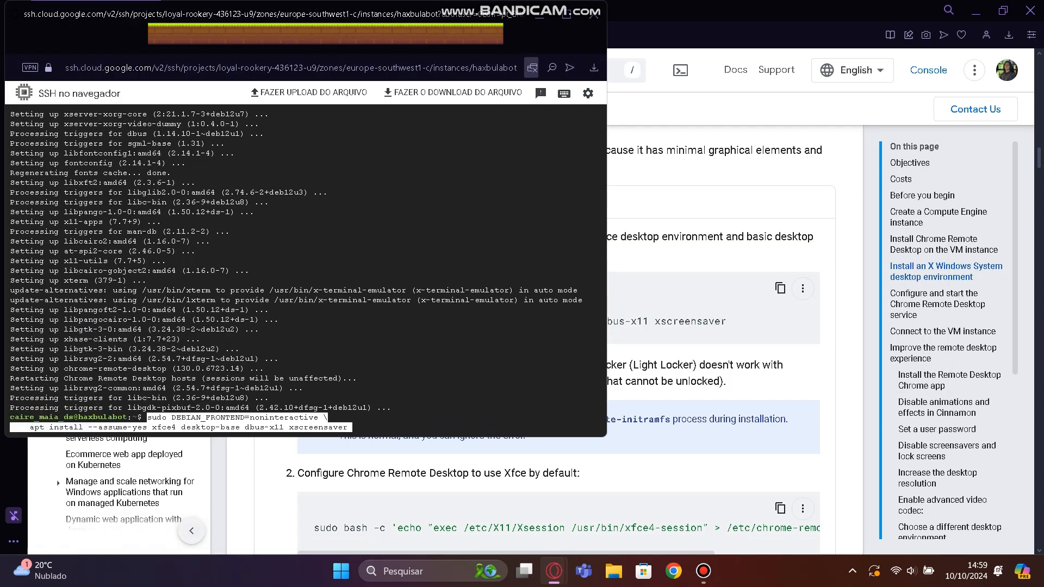
key("Return")
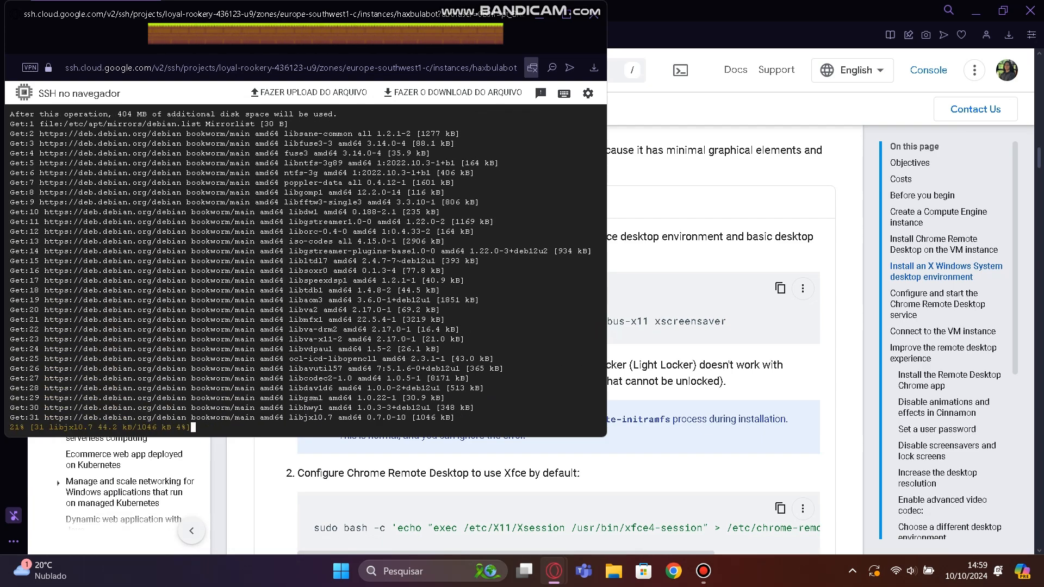
Copy the guide's command that makes Xfce the default Chrome Remote Desktop session and run it in the SSH session.
key("alt+Tab")
scroll(545, 339, "down", 2)
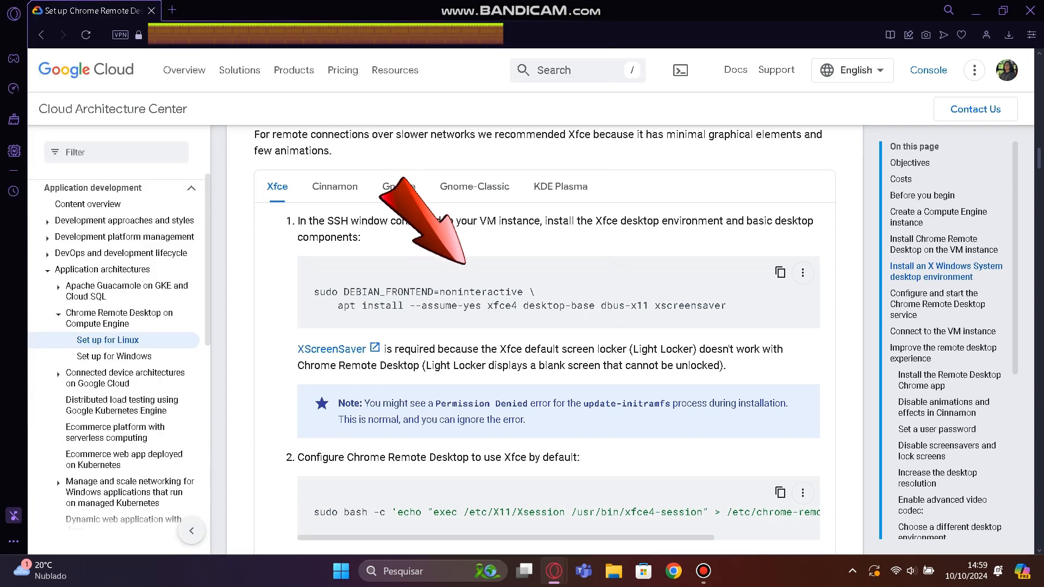
scroll(544, 339, "down", 1)
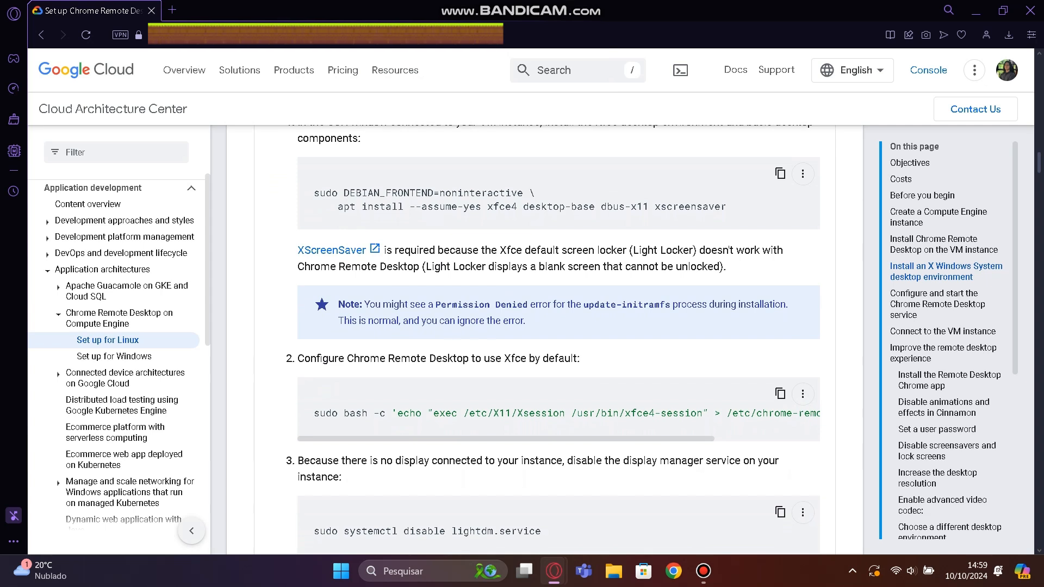
scroll(545, 339, "down", 2)
left_click_drag(298, 306, 580, 305)
left_click(780, 341)
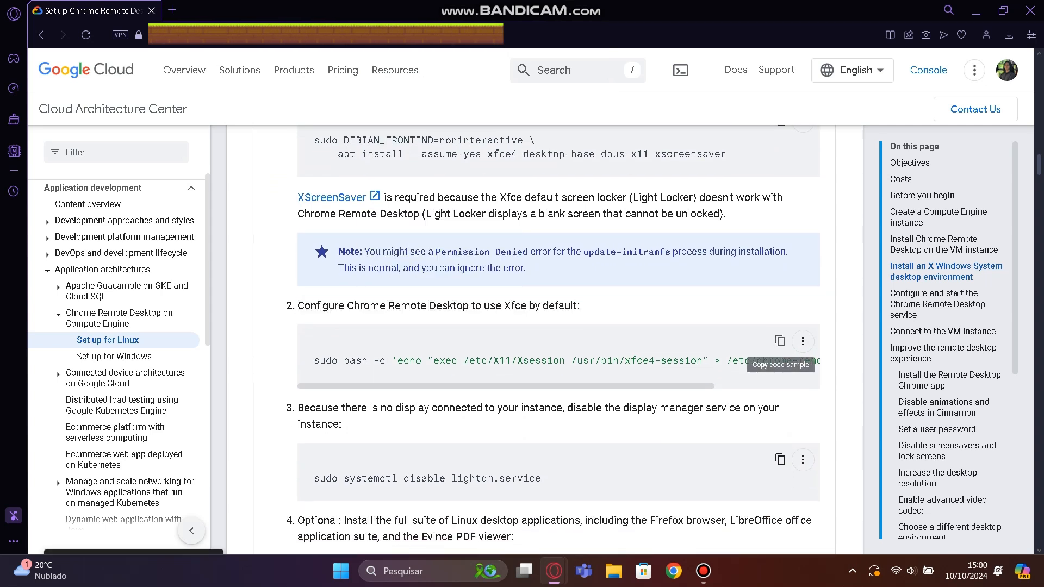
key("alt+Tab")
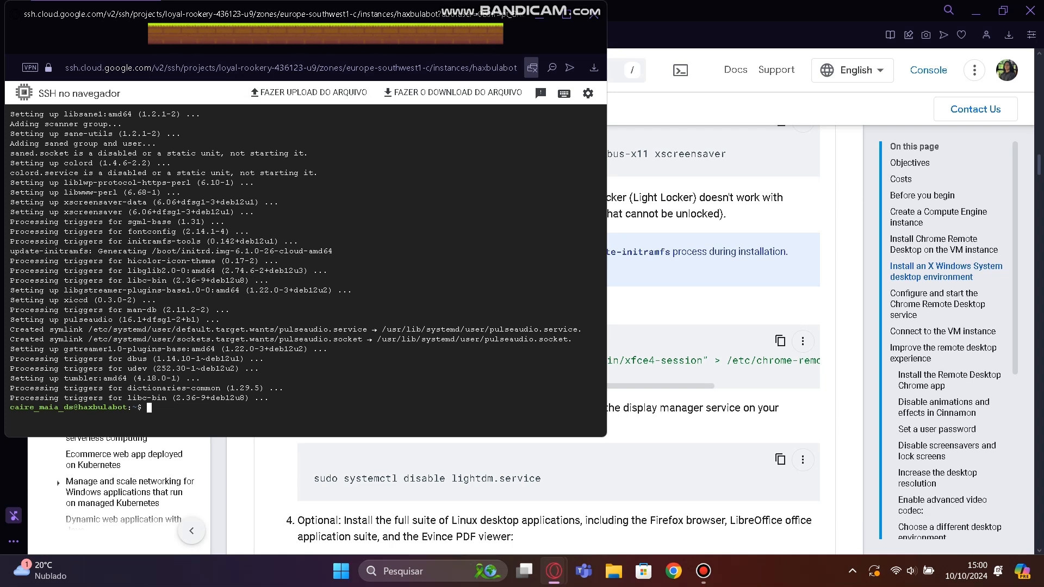
key("ctrl+v")
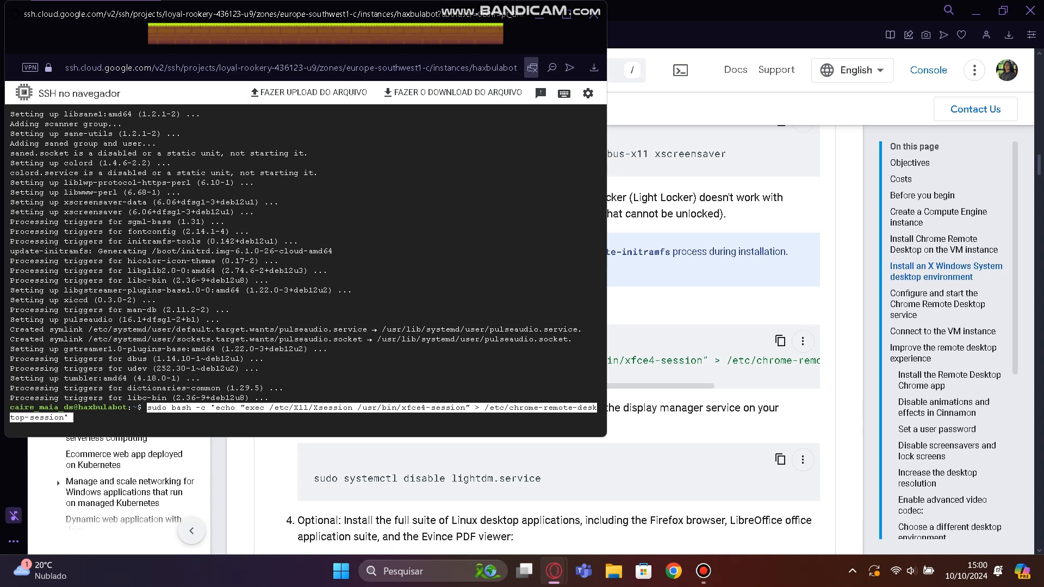
key("Return")
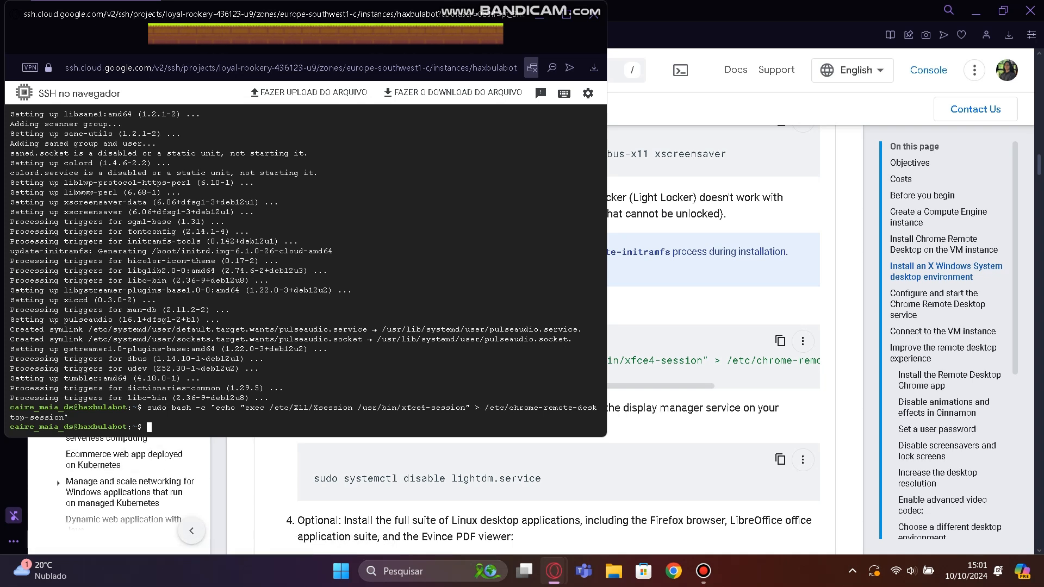
Try to disable the display manager by copying the guide's "sudo systemctl disable lightdm.service" command and running it over SSH.
key("alt+Tab")
scroll(544, 337, "down", 2)
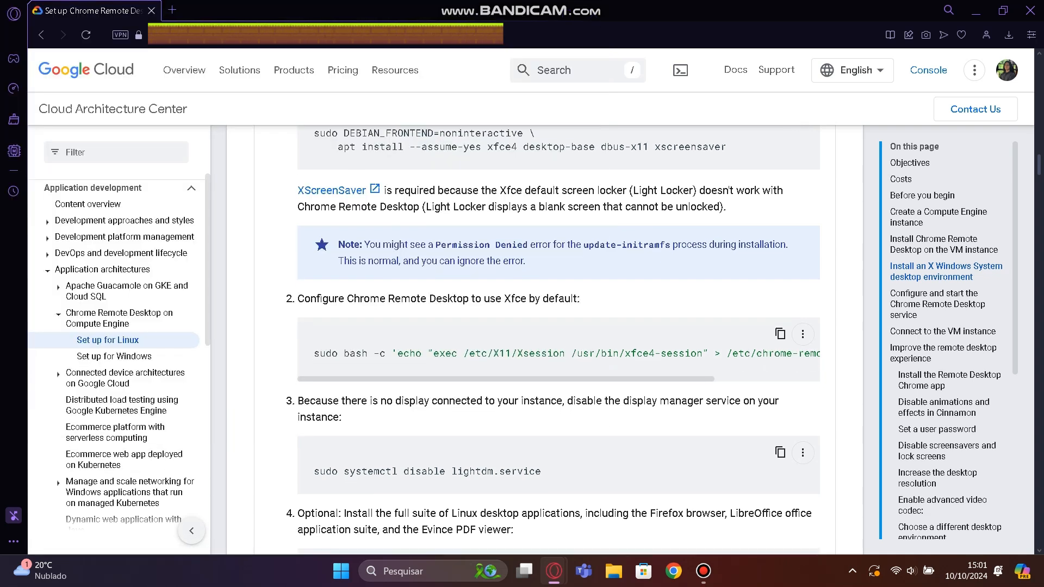
left_click_drag(298, 293, 341, 309)
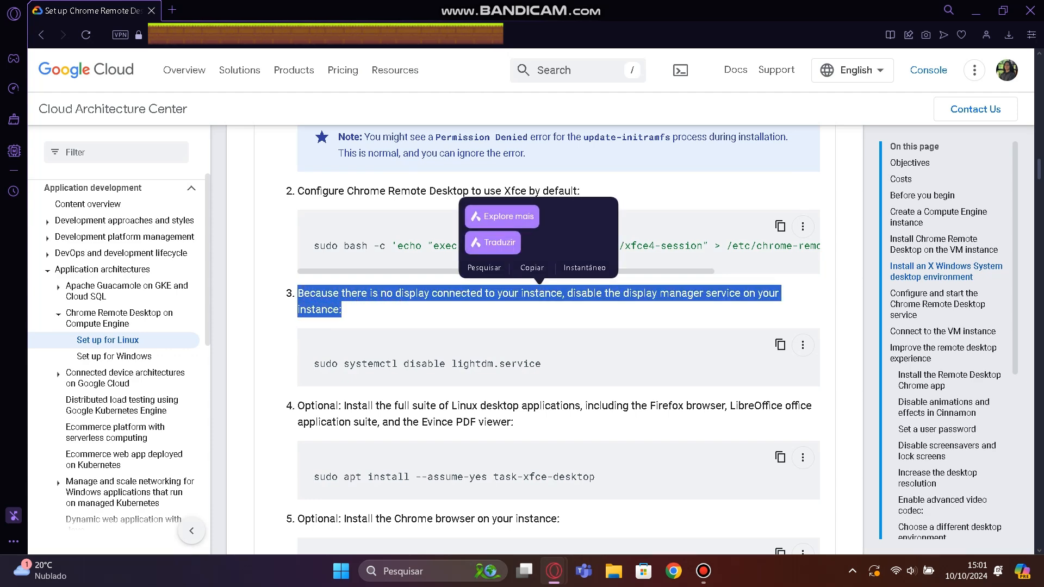
left_click(781, 344)
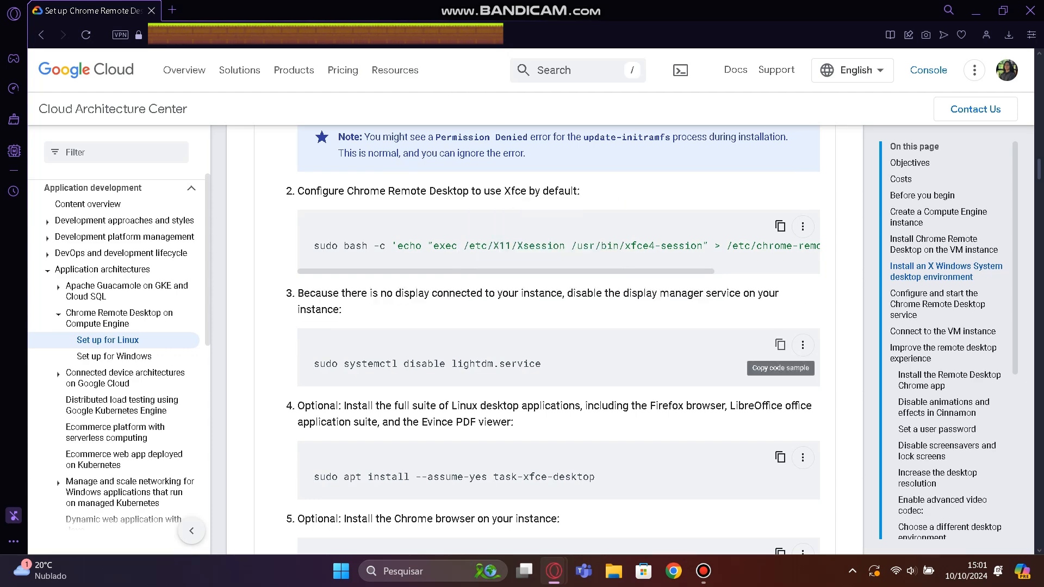
key("alt+Tab")
key("ctrl+v")
key("Return")
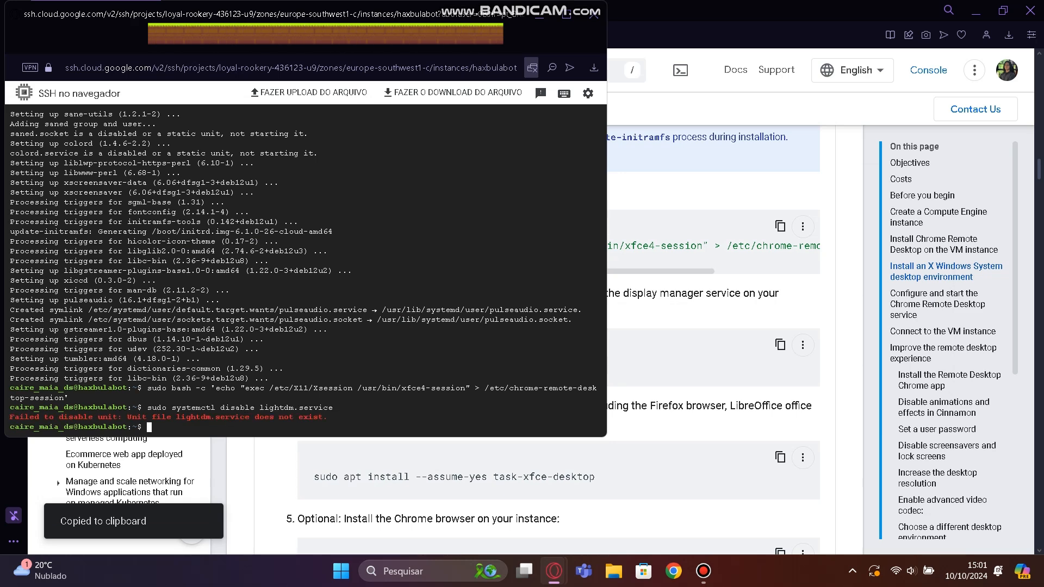
Install the full Linux desktop application suite by copying "sudo apt install --assume-yes task-xfce-desktop" from the guide into the SSH session.
key("alt+Tab")
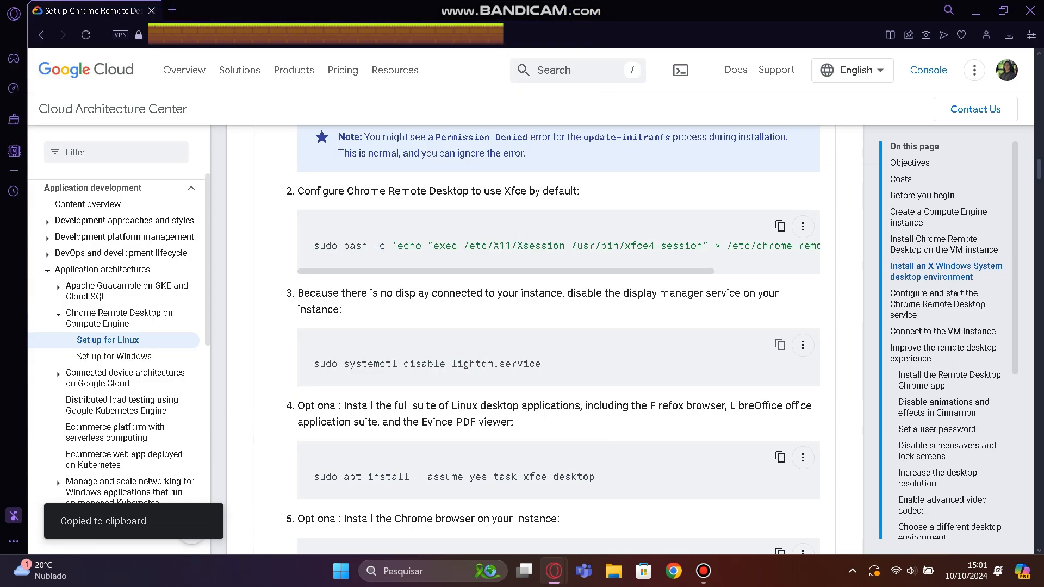
key("alt+Tab")
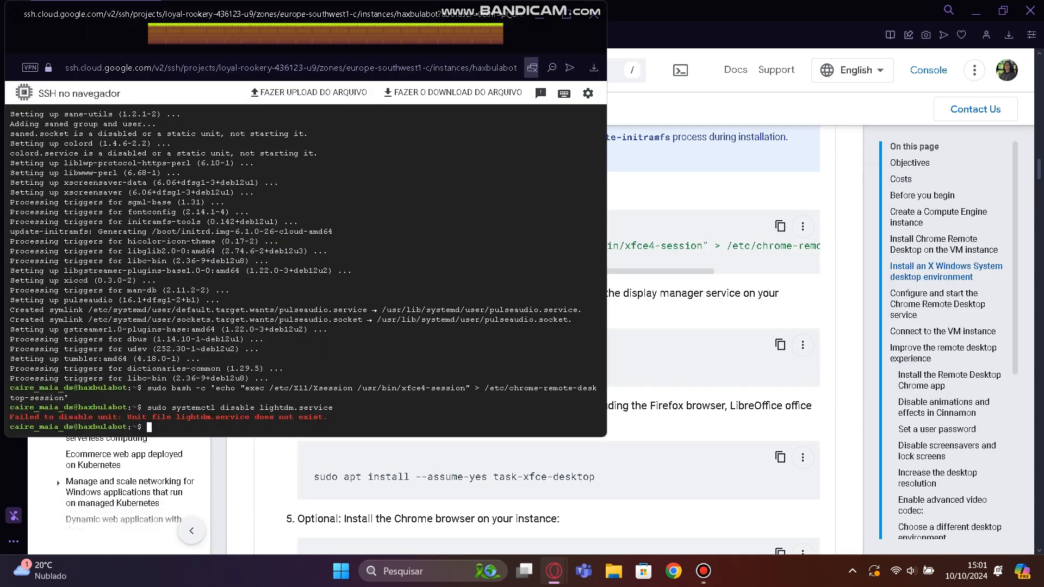
key("alt+Tab")
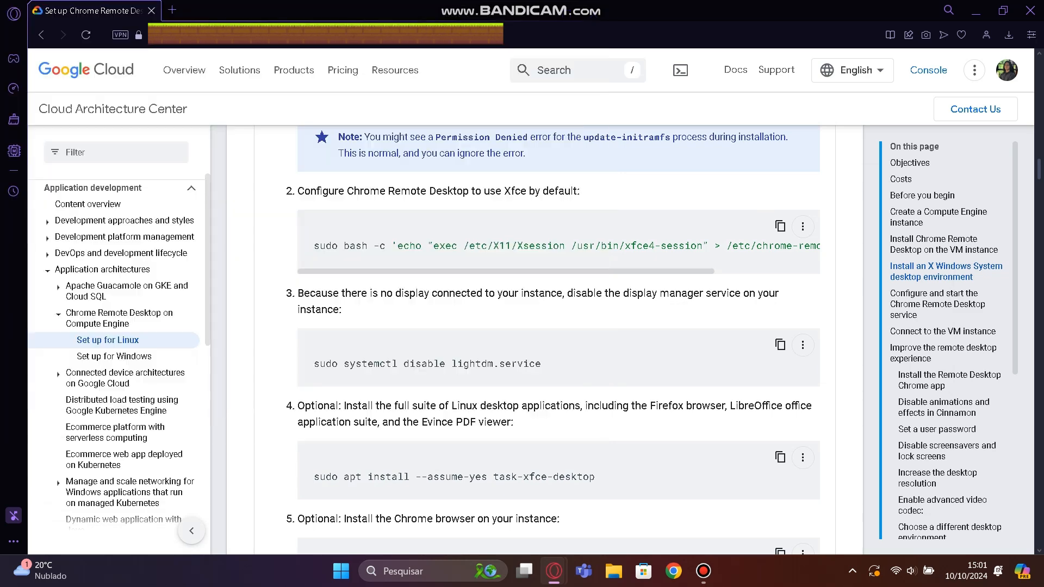
scroll(780, 321, "down", 3)
left_click(780, 320)
key("alt+Tab")
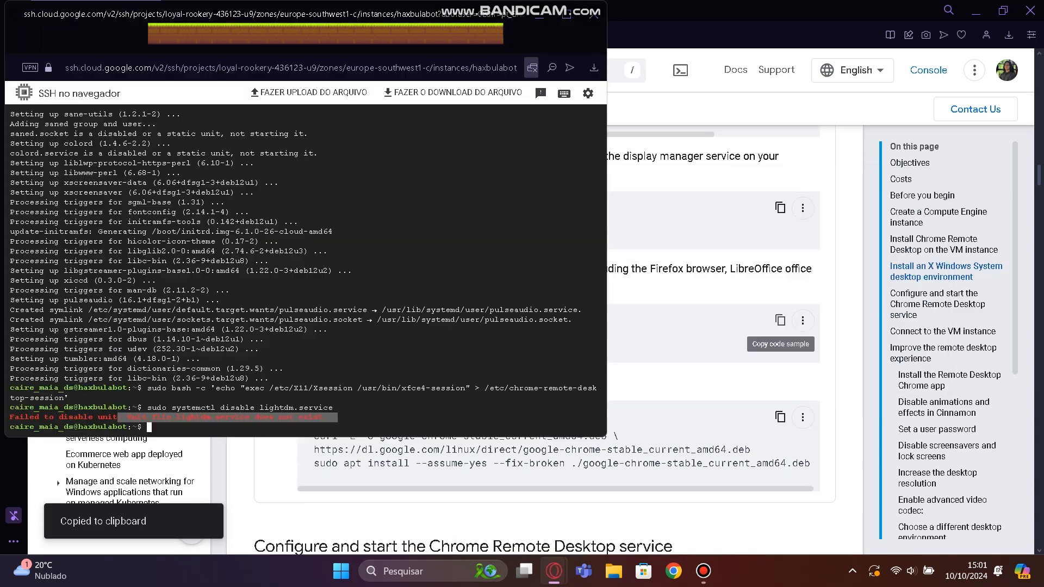
key("ctrl+v")
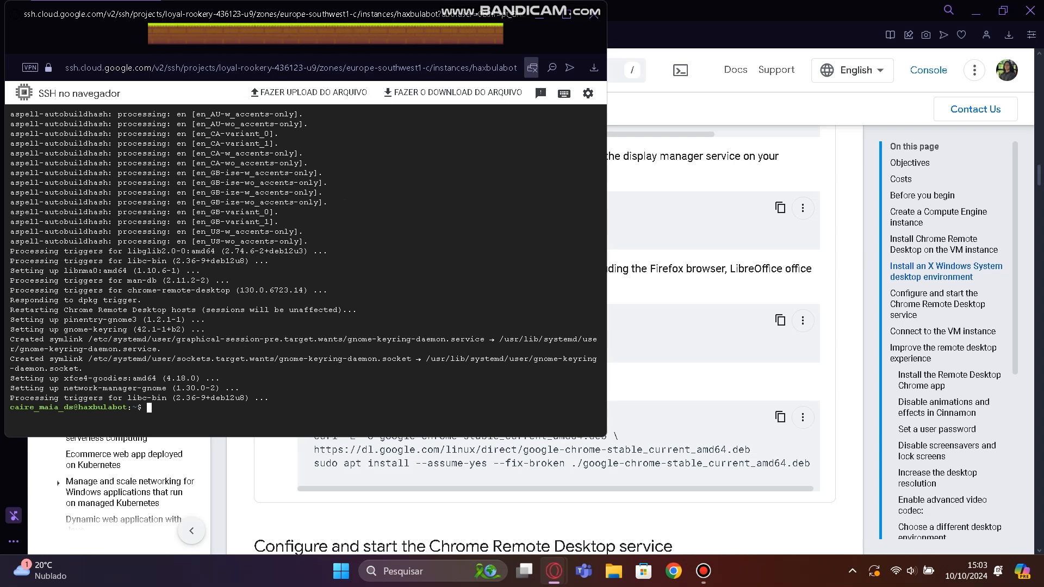
Copy the guide's optional Chrome browser code sample and run it in the SSH session to install google-chrome-stable_current_amd64.deb.
key("alt+Tab")
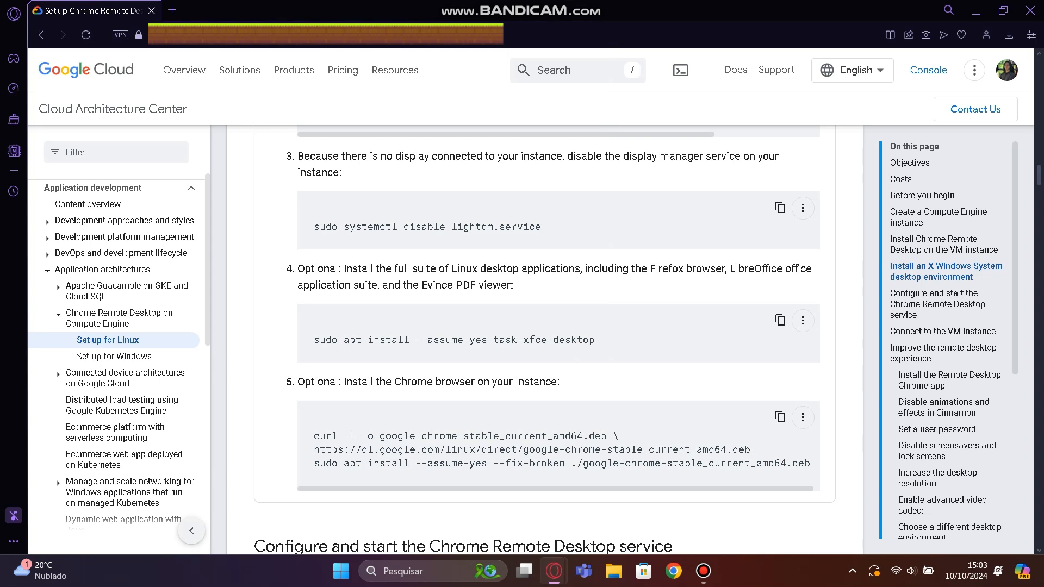
scroll(545, 335, "down", 1)
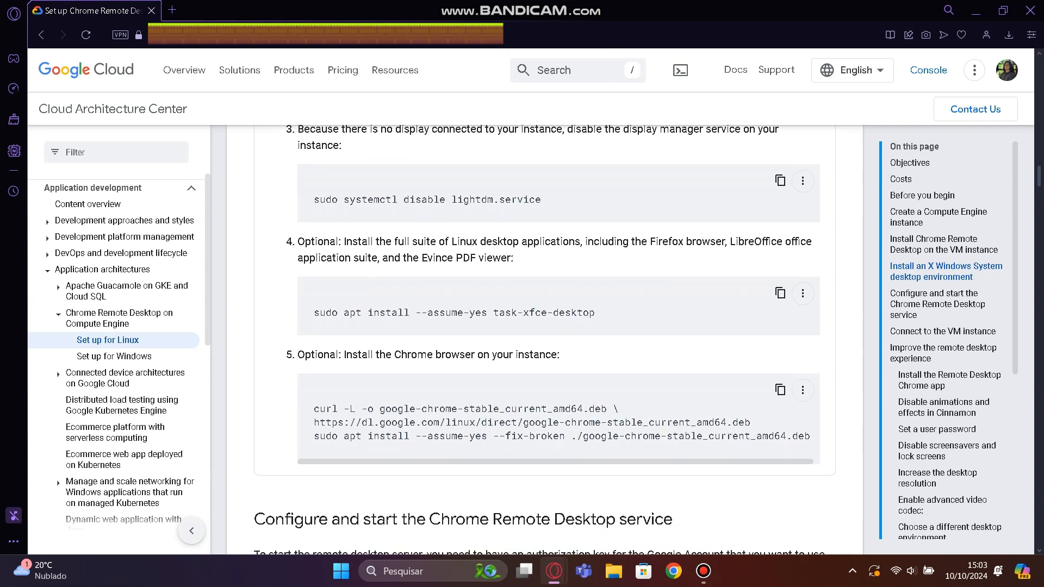
scroll(545, 335, "down", 2)
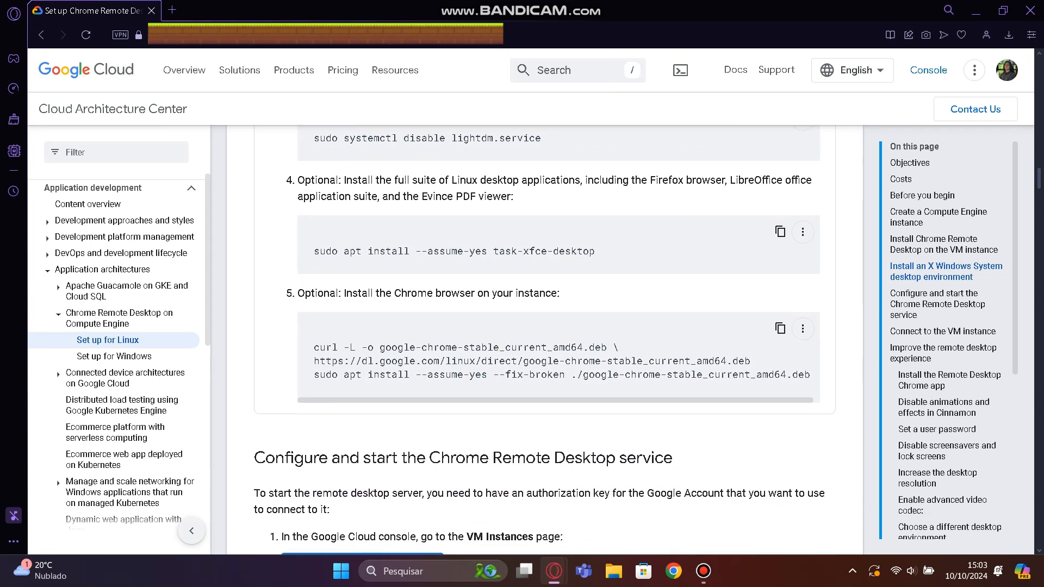
scroll(545, 335, "up", 1)
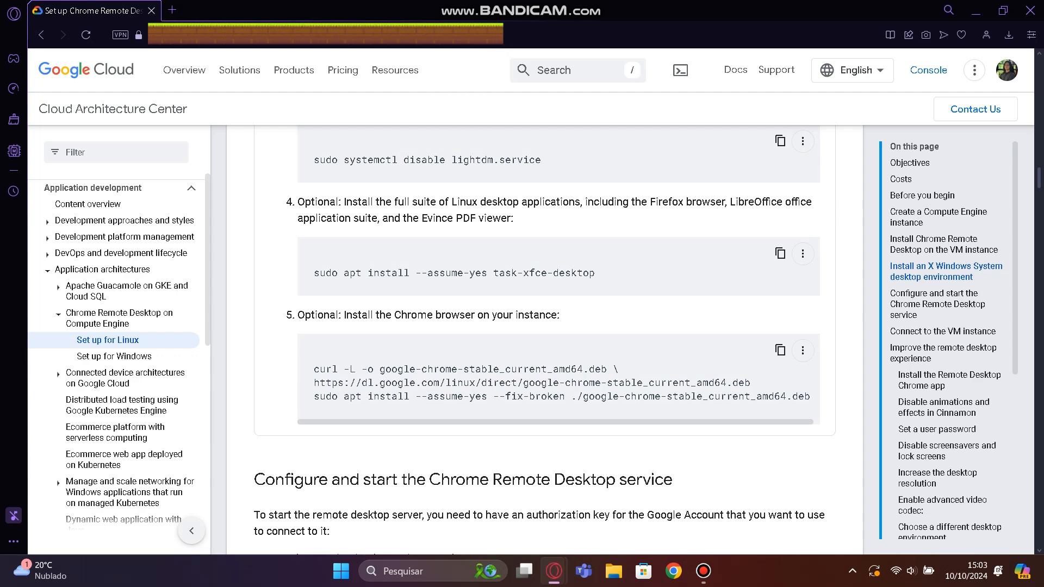
scroll(545, 339, "up", 3)
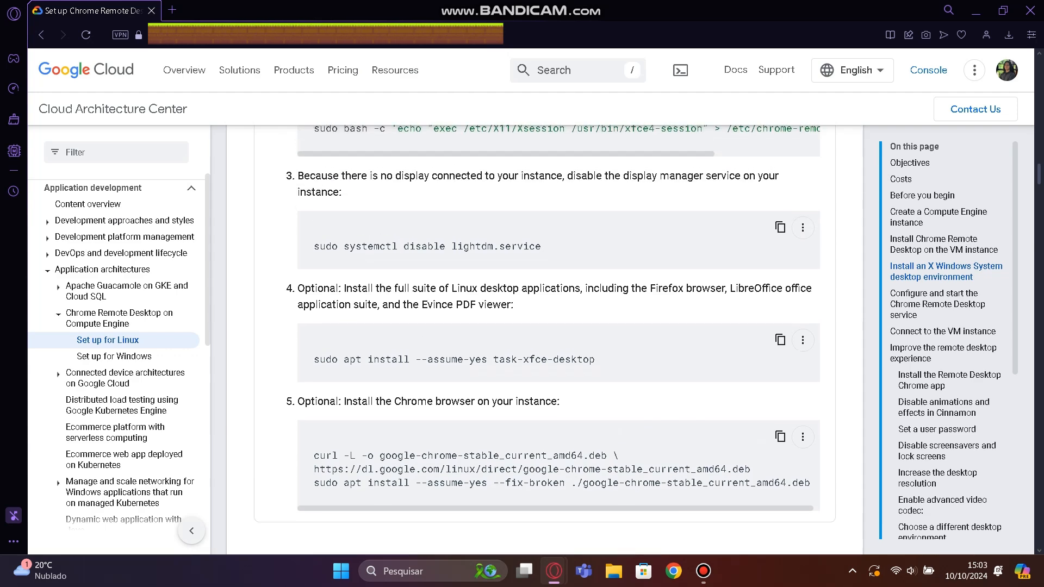
scroll(545, 337, "down", 4)
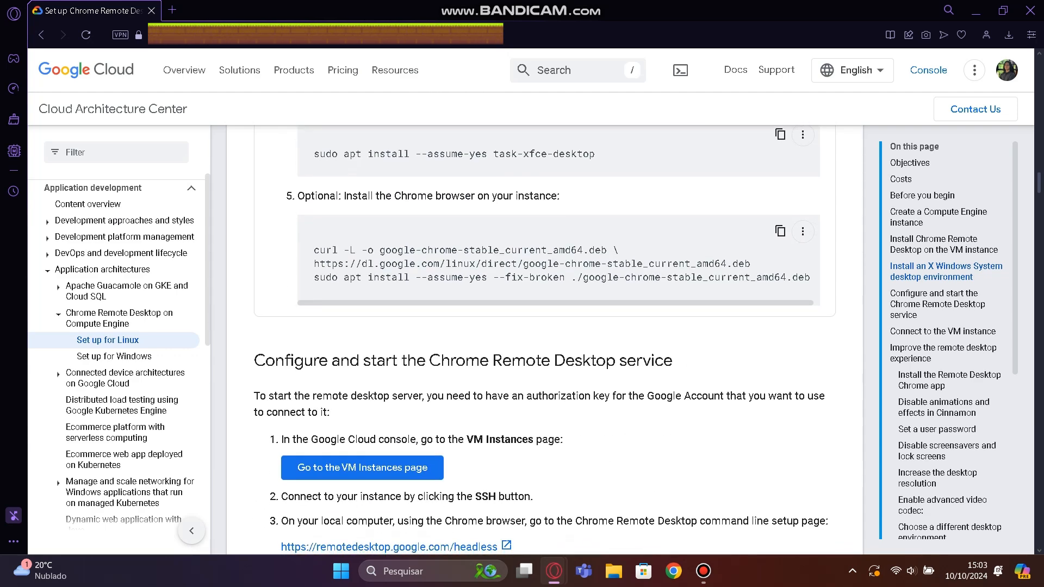
left_click(780, 232)
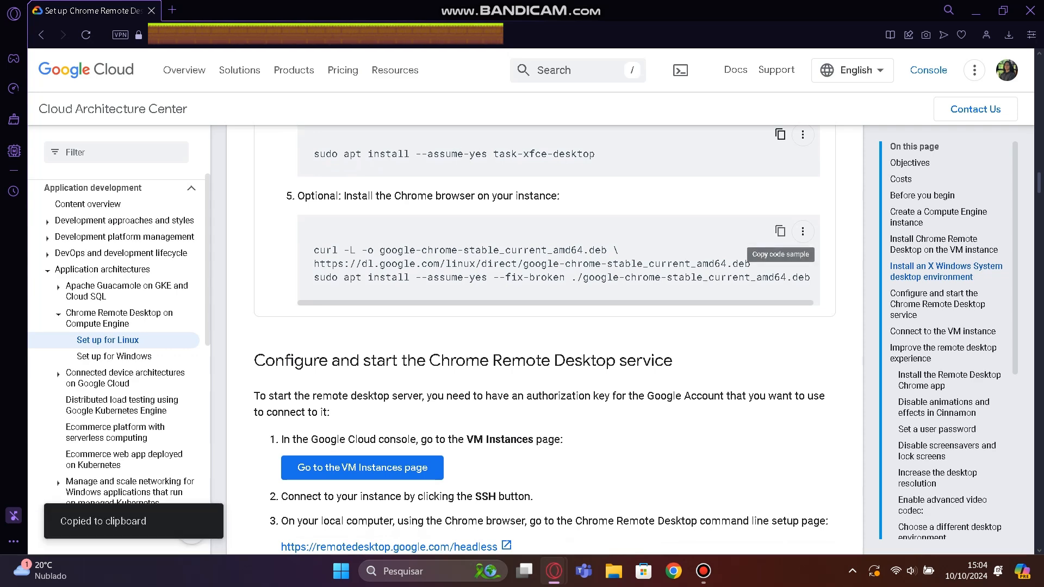
key("alt+Tab")
key("ctrl+v")
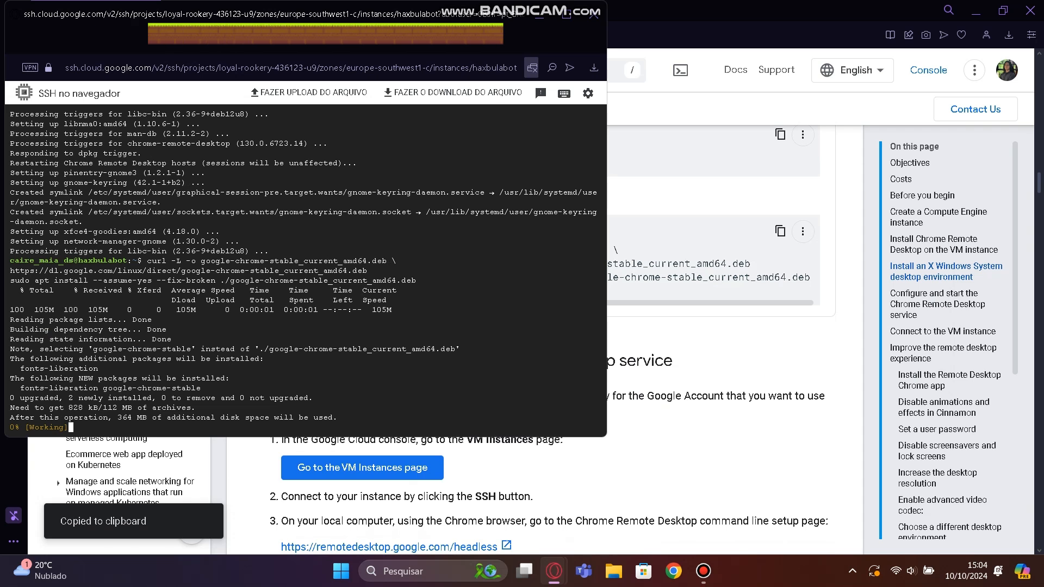
Check the Chrome browser installation in the SSH session and read the guide's section on configuring and starting the Chrome Remote Desktop service.
key("alt+Tab")
scroll(545, 340, "up", 1)
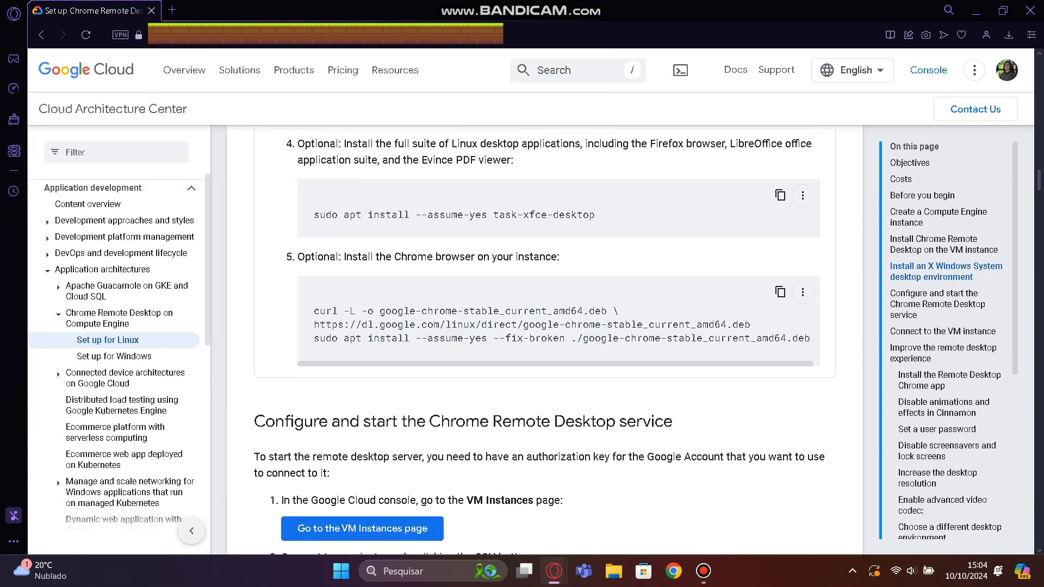
key("alt+Tab")
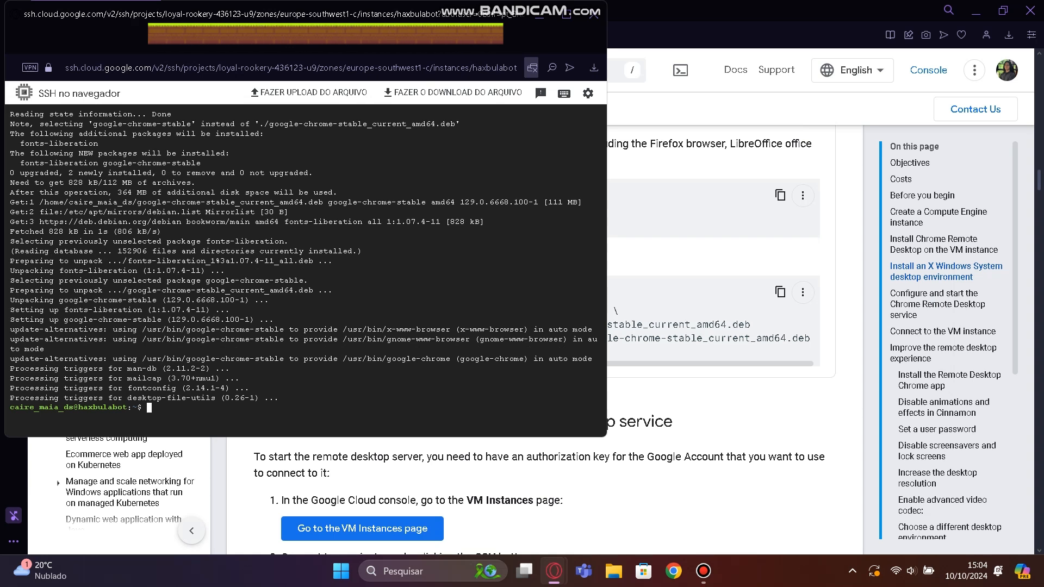
key("alt+Tab")
scroll(544, 327, "down", 4)
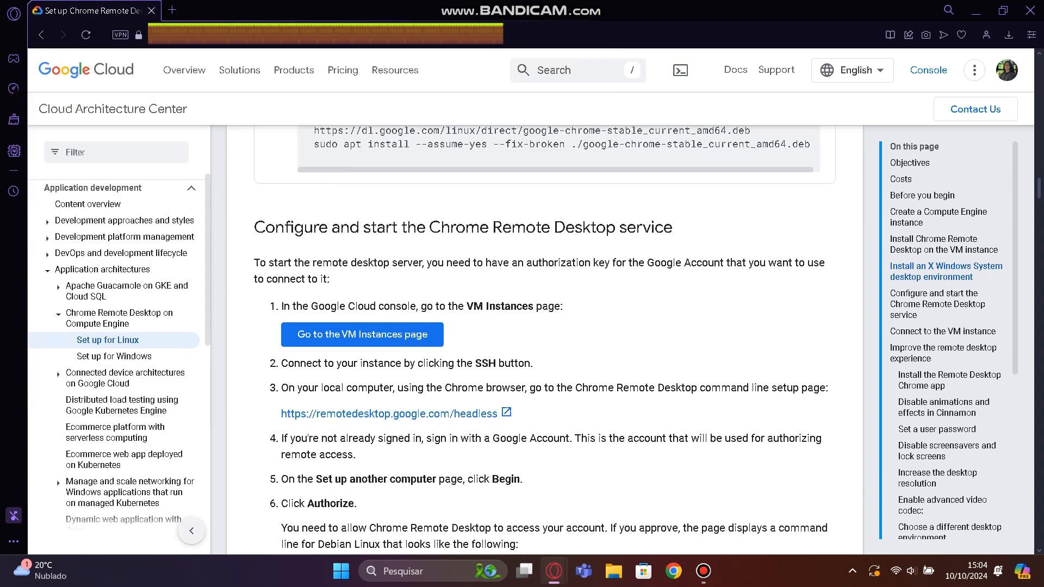
left_click_drag(260, 263, 330, 279)
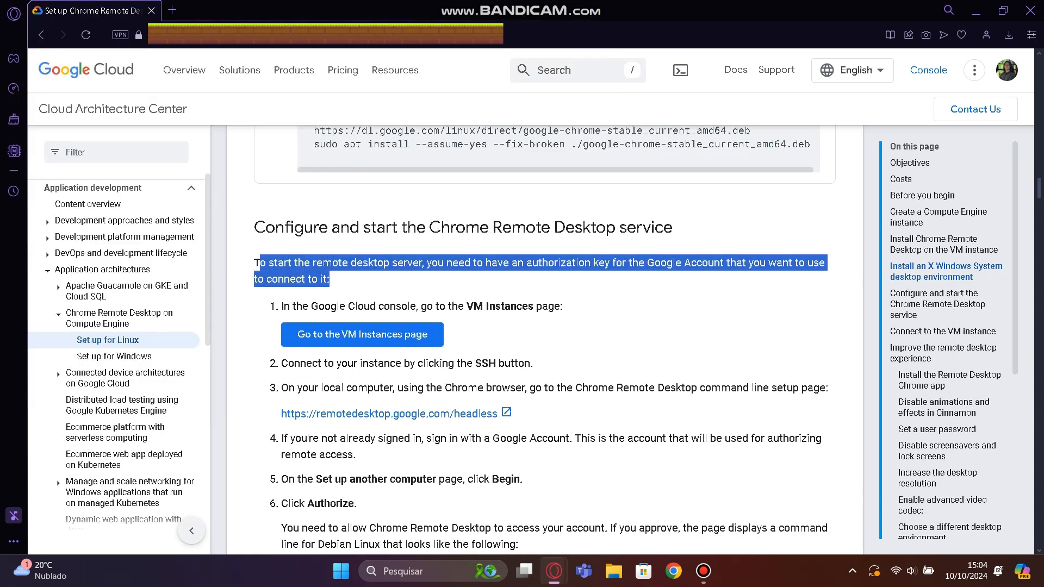
left_click(381, 285)
scroll(543, 326, "down", 1)
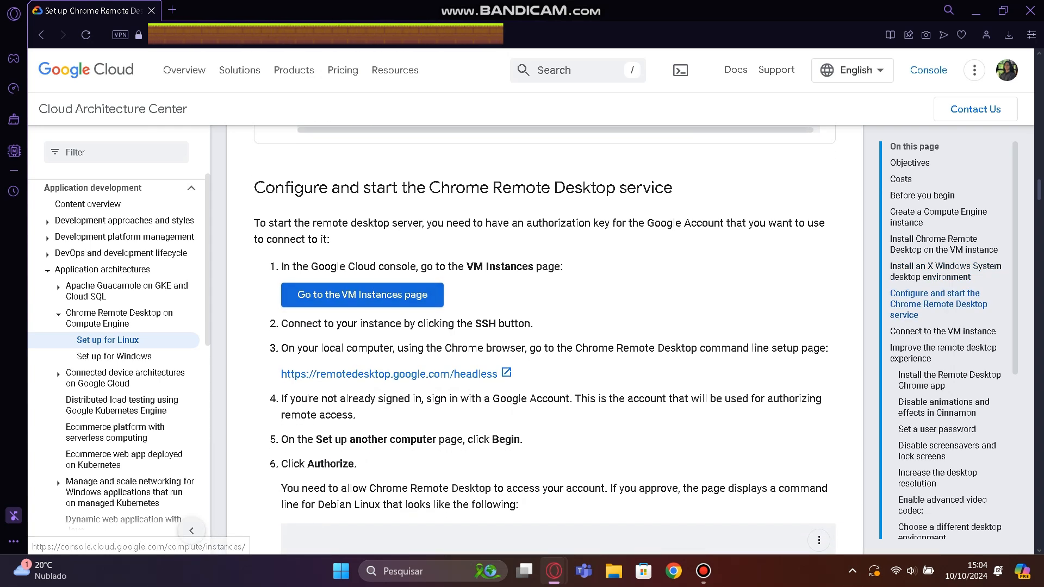
Open the Compute Engine VM instances page from the guide's link and bring up the instances list.
left_click(363, 295)
key("alt+Tab")
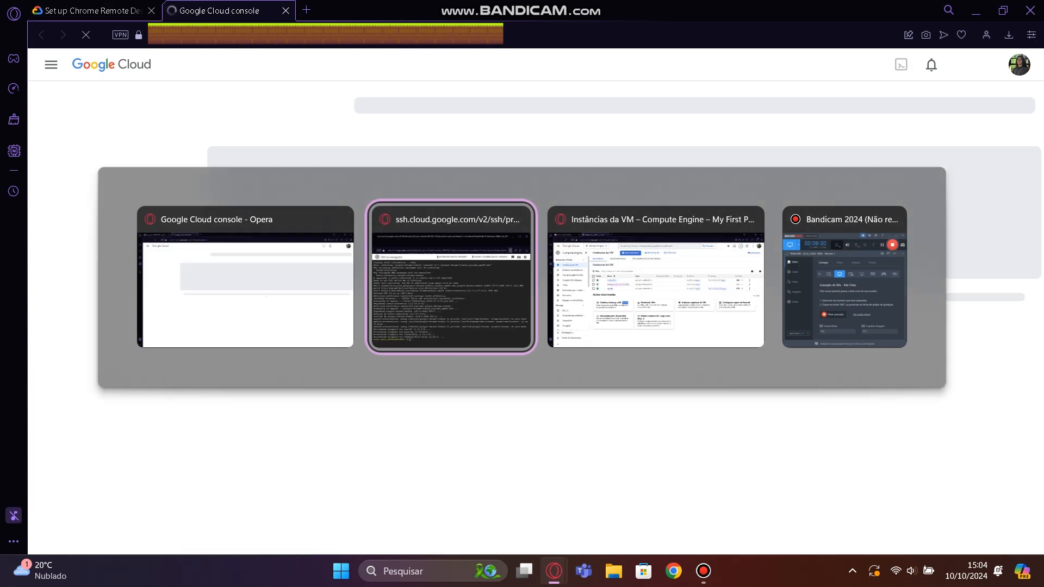
key("alt+Tab")
key("alt+Tab")
key("alt+Tab")
key("alt+Tab")
key("alt+Tab")
key("alt+Tab")
key("alt+Tab")
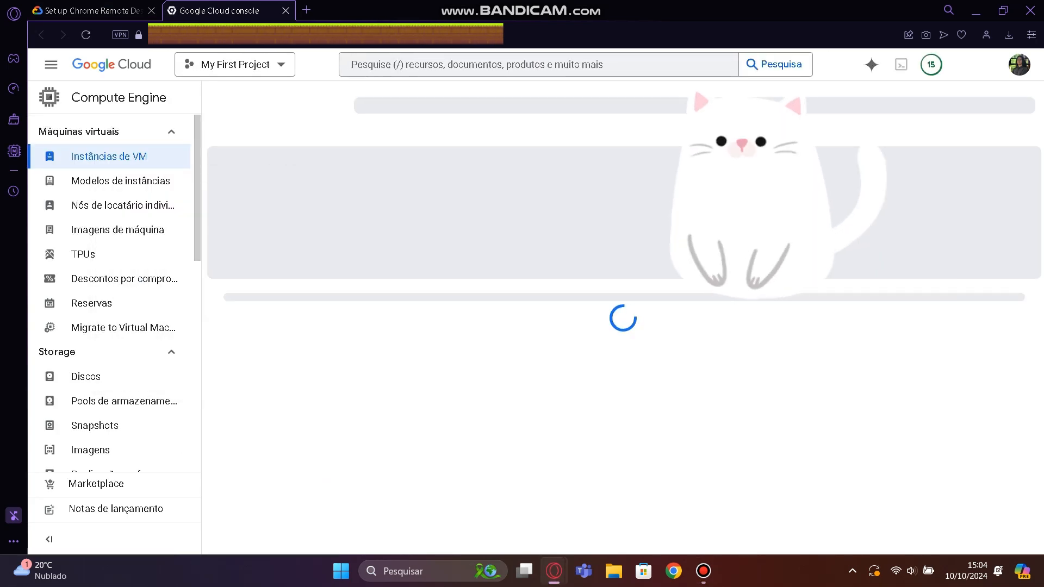
key("alt+Tab")
key("alt+Tab")
key("alt+Tab")
key("alt+Tab")
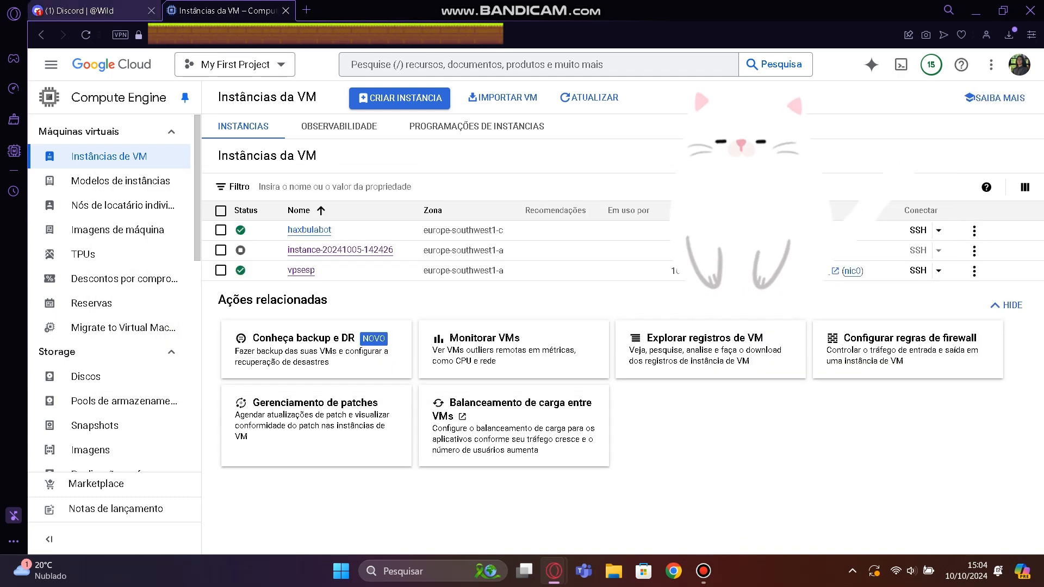
Return to the guide and review its instructions for connecting to the instance and authorizing Chrome Remote Desktop.
key("alt+Tab")
left_click(90, 10)
scroll(544, 323, "down", 1)
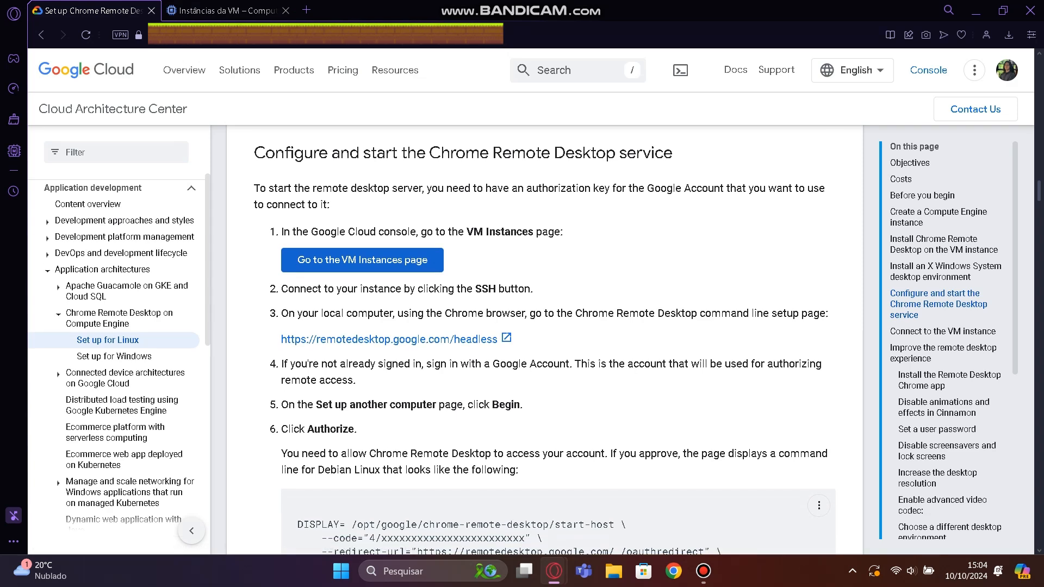
key("alt+Tab")
key("alt+Tab")
key("alt+Tab")
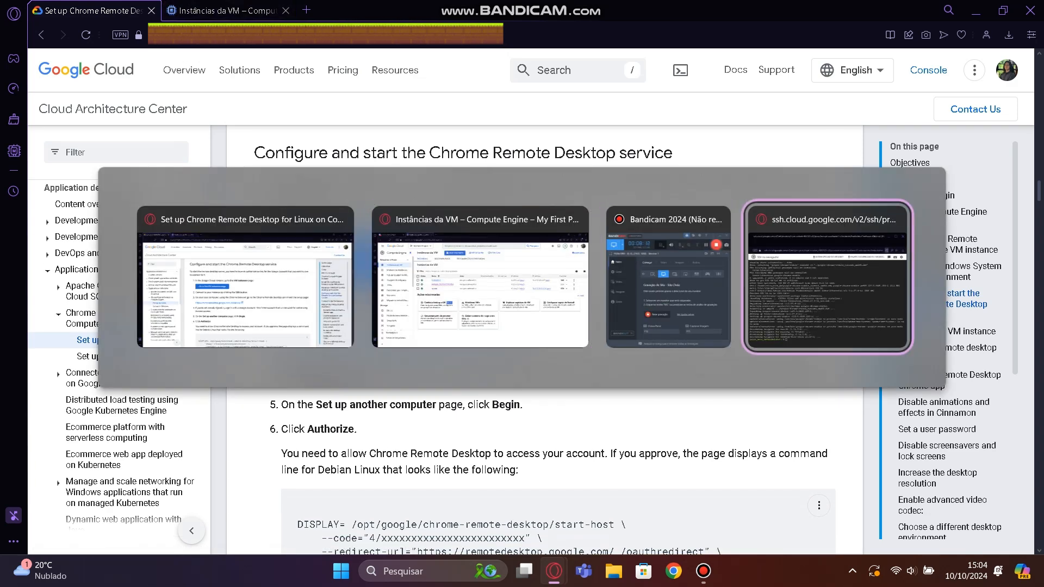
key("alt+Tab")
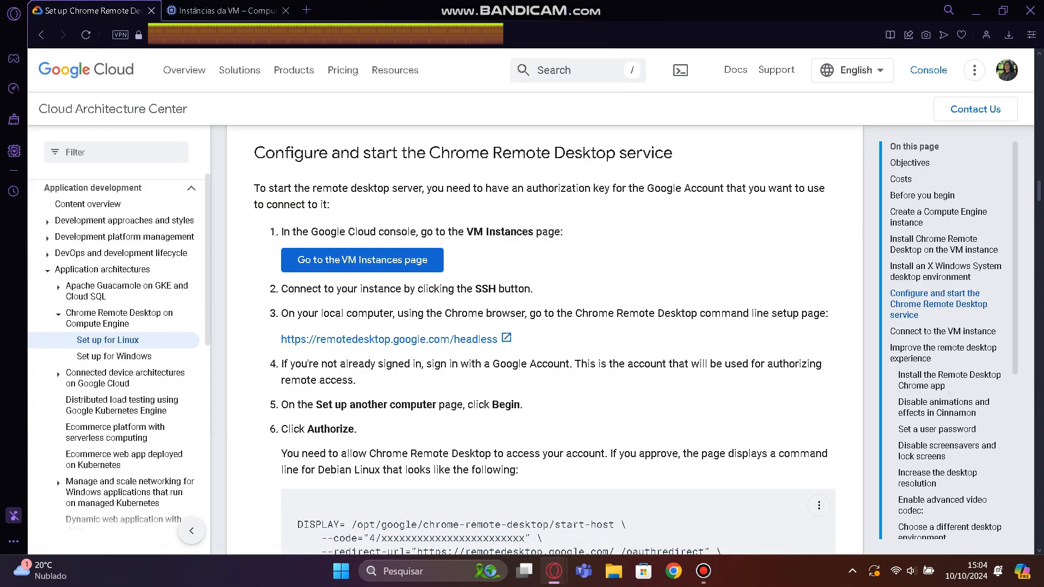
Start a new SSH session to the haxbulabot instance from the VM instances list and authorize the browser connection.
key("alt+Tab")
key("alt+Tab")
key("alt+Tab")
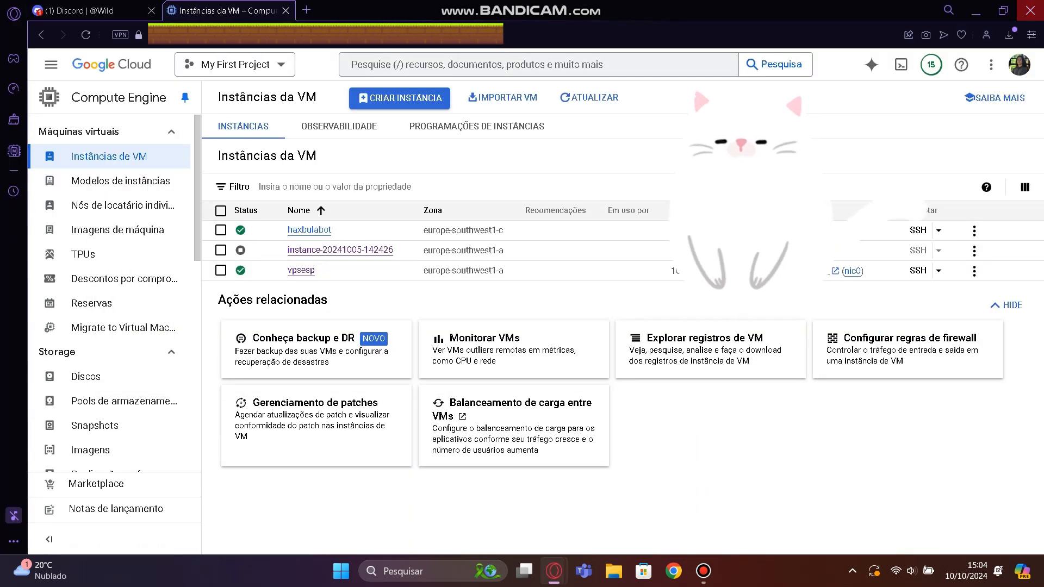
key("alt+Tab")
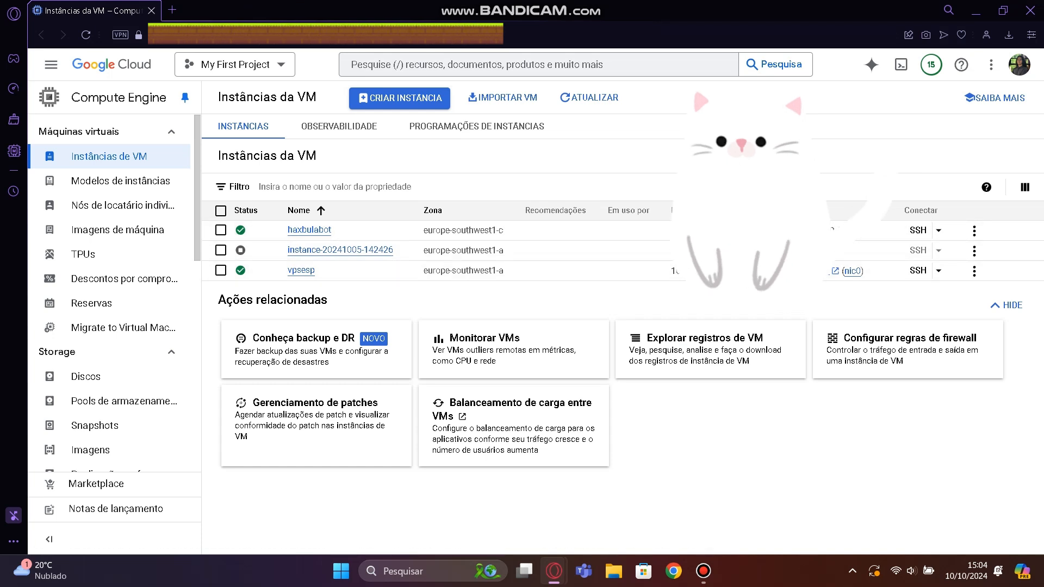
left_click(918, 231)
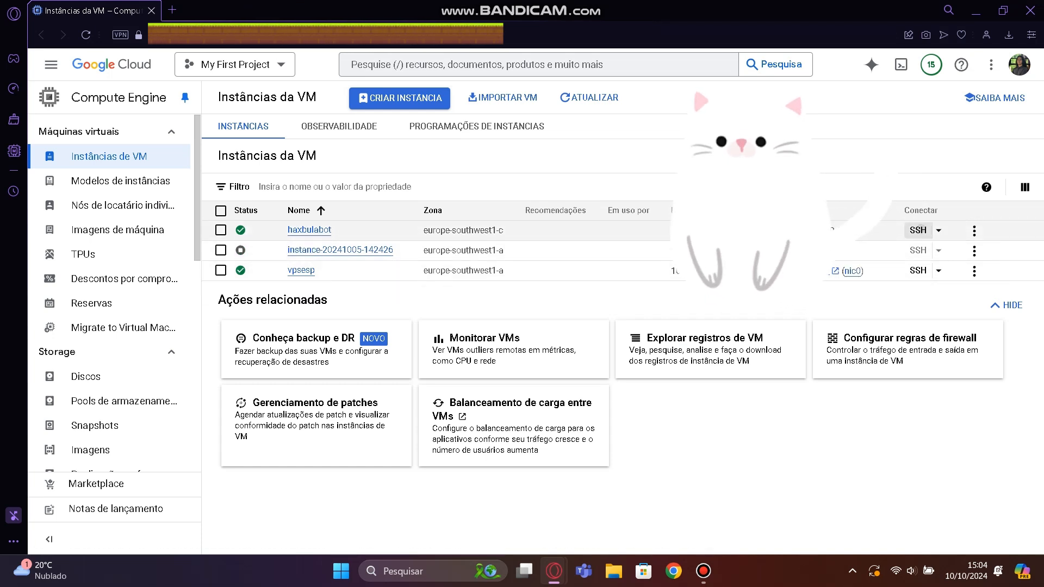
key("alt+Tab")
key("Tab")
key("Tab")
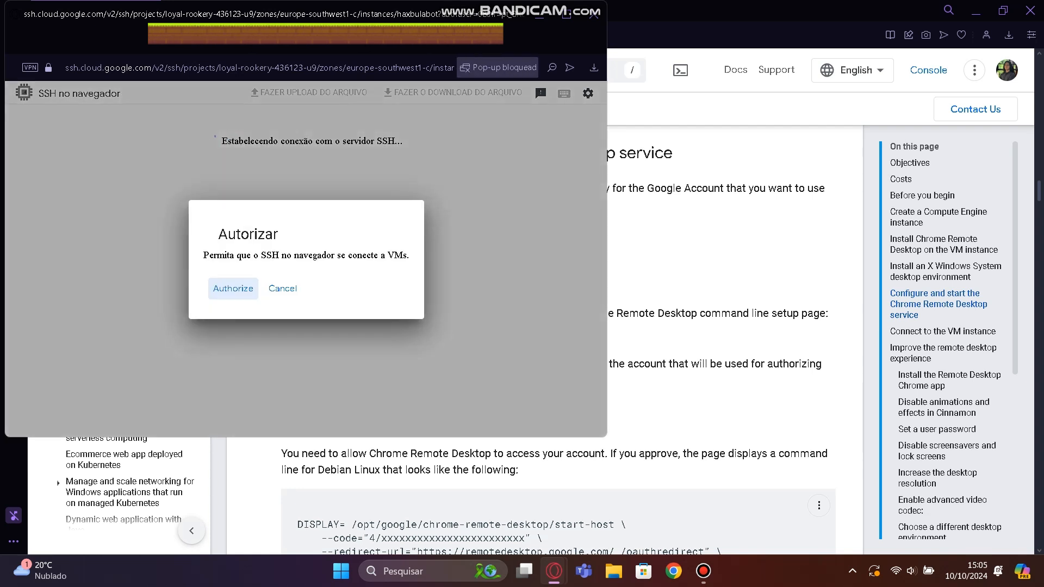
left_click(233, 288)
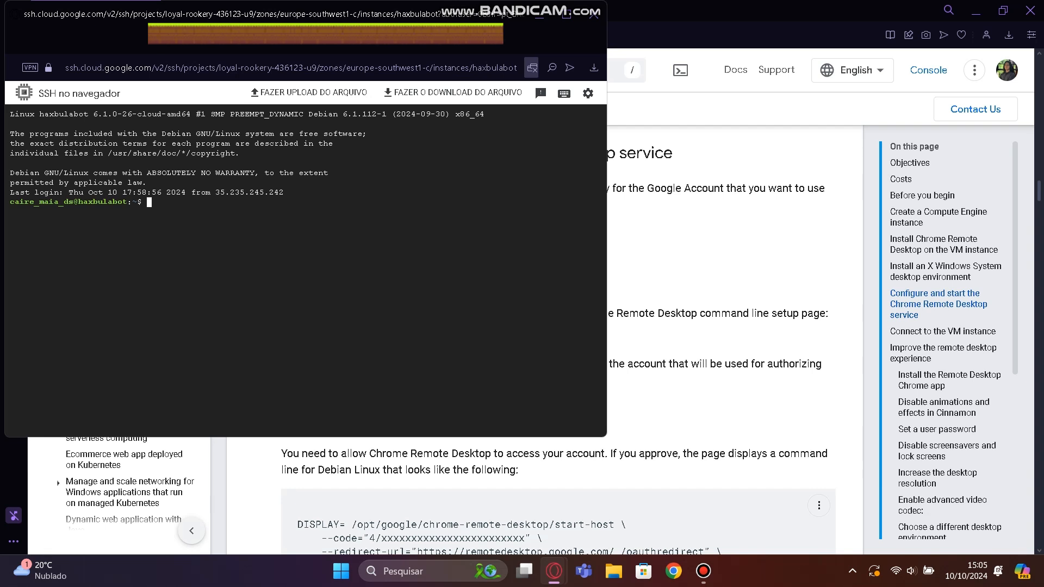
Open remotedesktop.google.com/headless from the guide in its own window and go through the setup of another computer up to granting authorization.
left_click(653, 252)
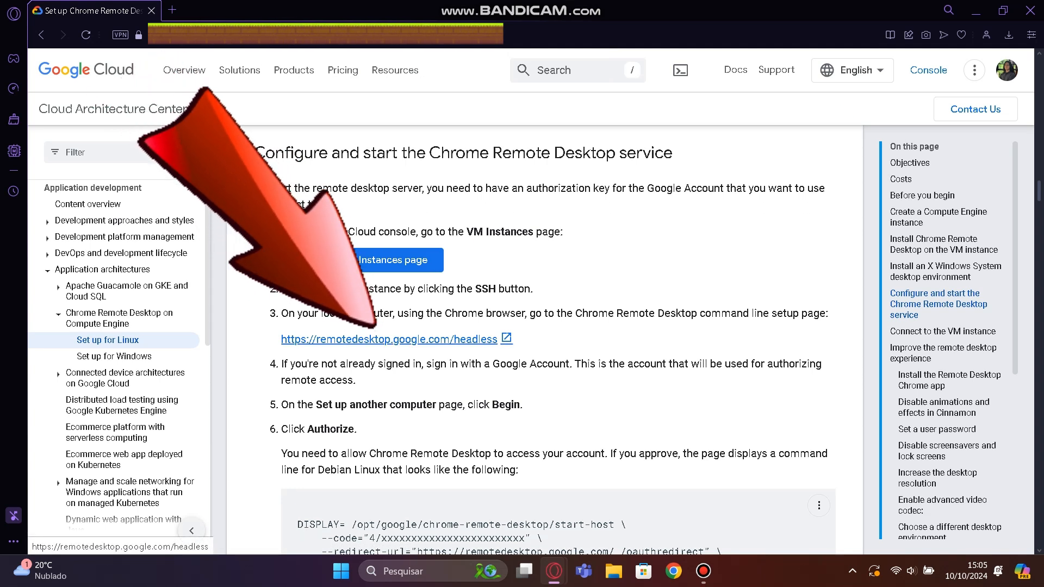
left_click(389, 339)
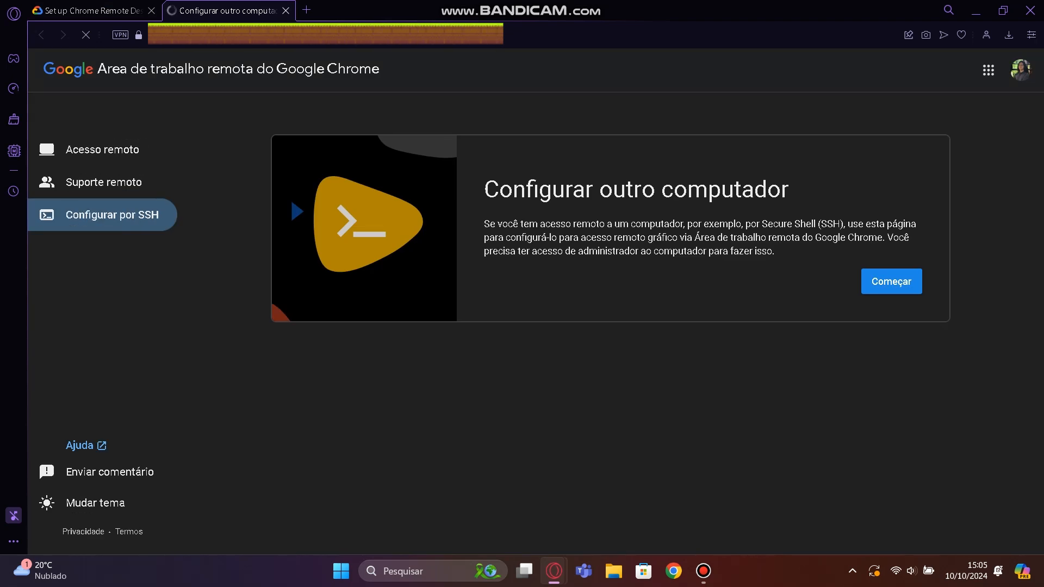
left_click_drag(218, 7, 245, 90)
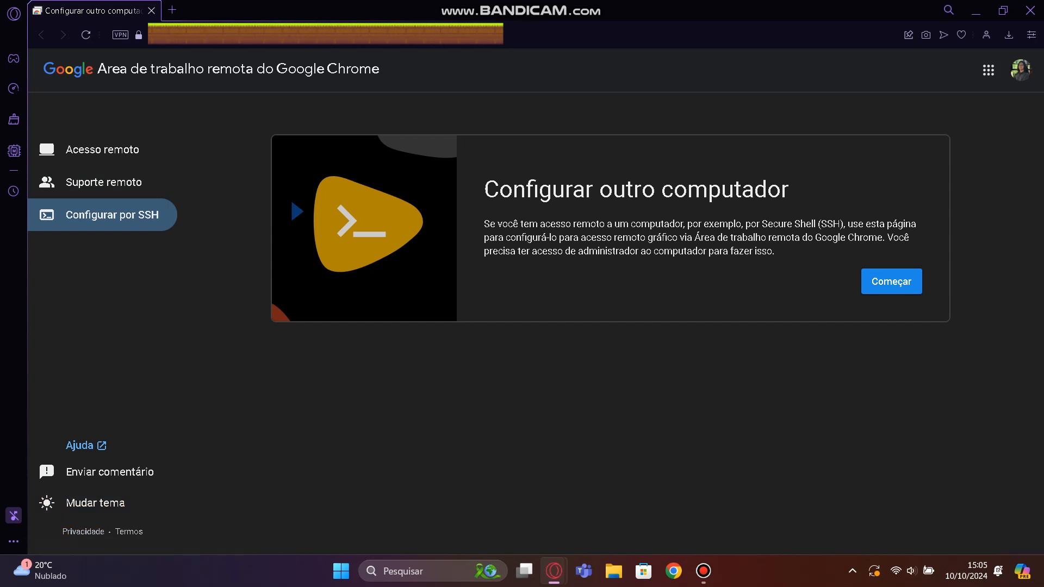
left_click(892, 282)
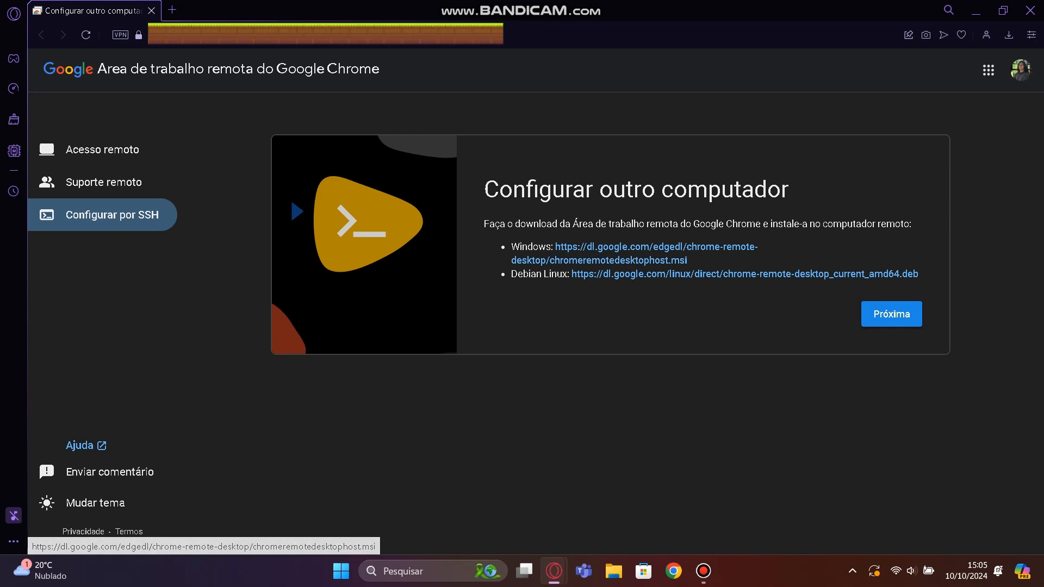
left_click(891, 313)
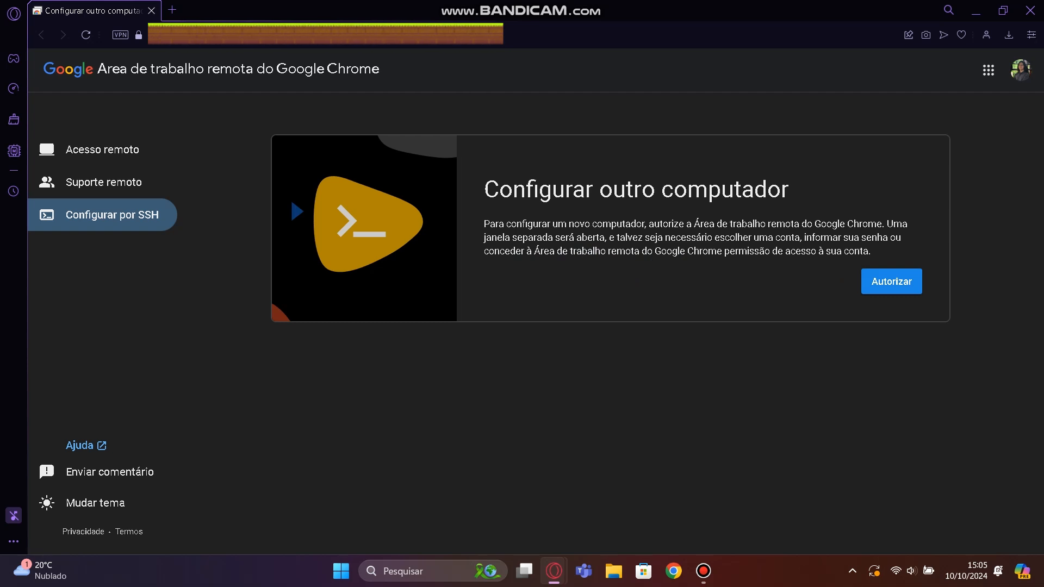
left_click(892, 281)
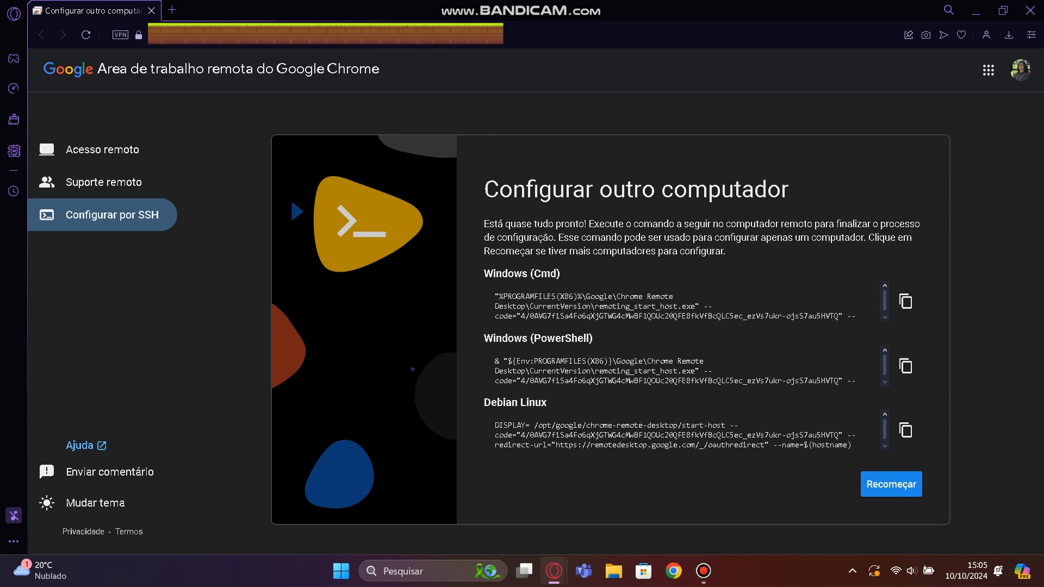
Copy the Debian Linux start-host command containing the authorization code and run it in the haxbulabot SSH session.
left_click_drag(484, 402, 546, 403)
left_click(906, 430)
key("alt+Tab")
key("alt+Tab")
key("alt+Tab")
key("alt+Tab")
key("alt+Tab")
key("alt+Tab")
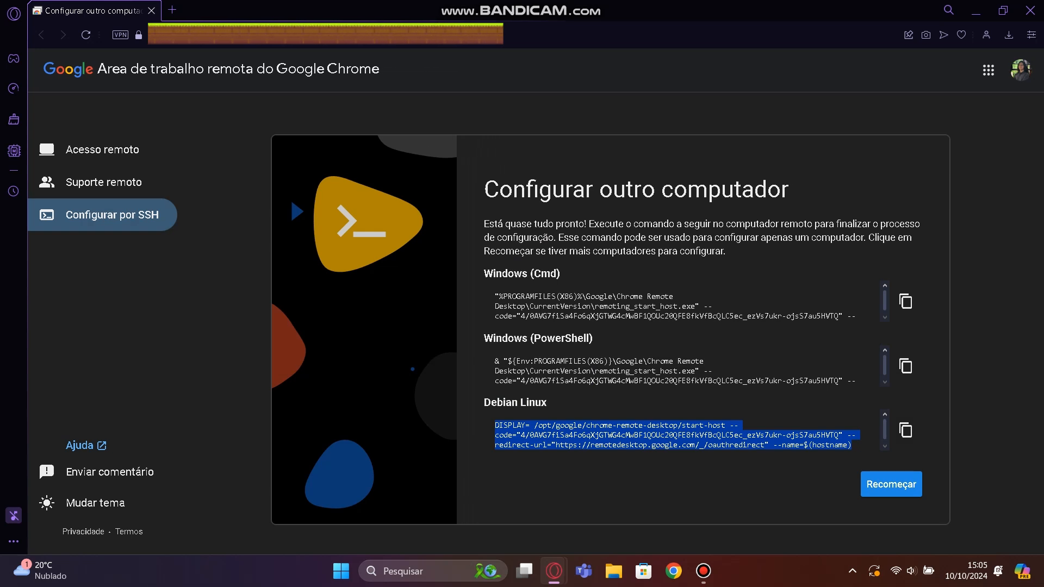
key("alt+Tab")
key("alt+Tab")
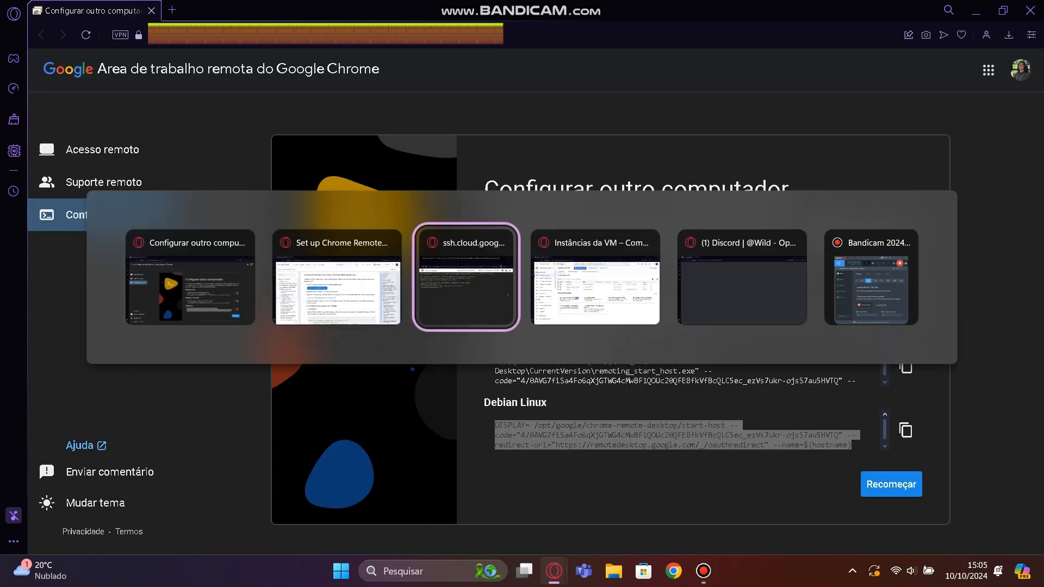
key("ctrl+v")
key("Return")
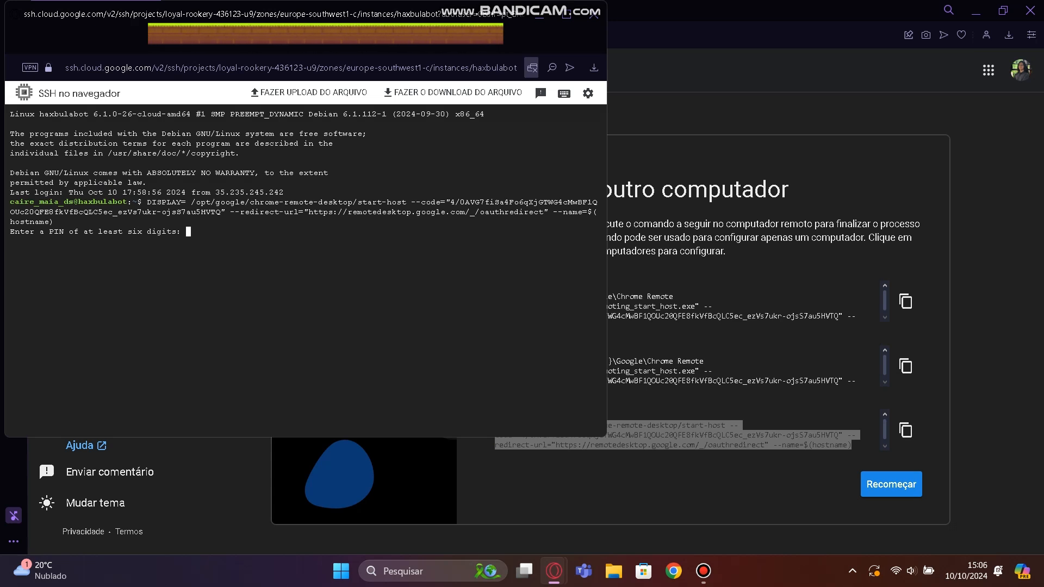
Enter and confirm the remote access PIN of at least six digits, and check the host start output.
key("Return")
key("Return")
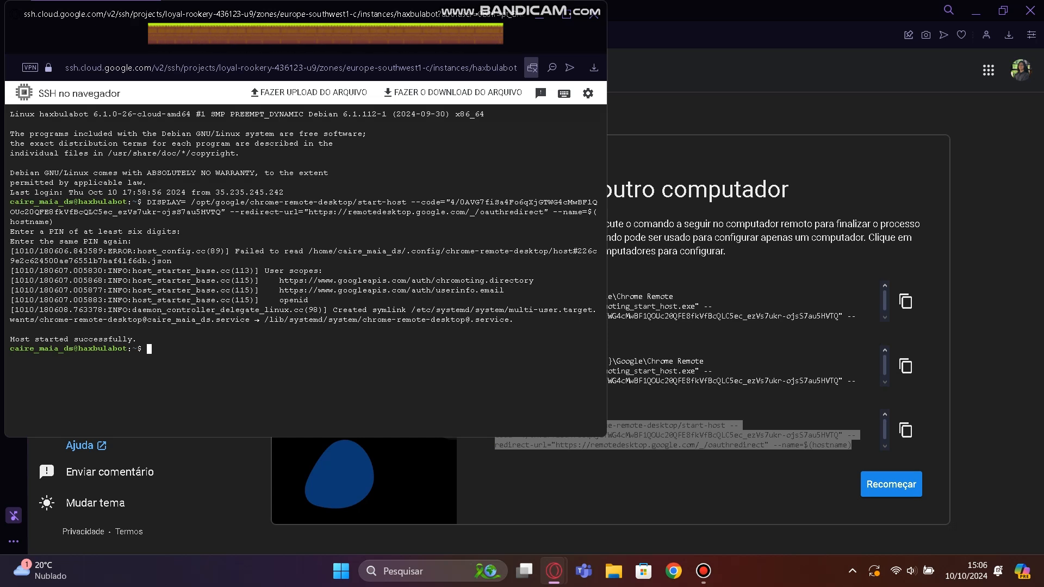
mouse_move(142, 339)
left_mouse_down()
mouse_move(19, 339)
mouse_move(161, 339)
left_mouse_up()
left_click(161, 340)
left_click(206, 478)
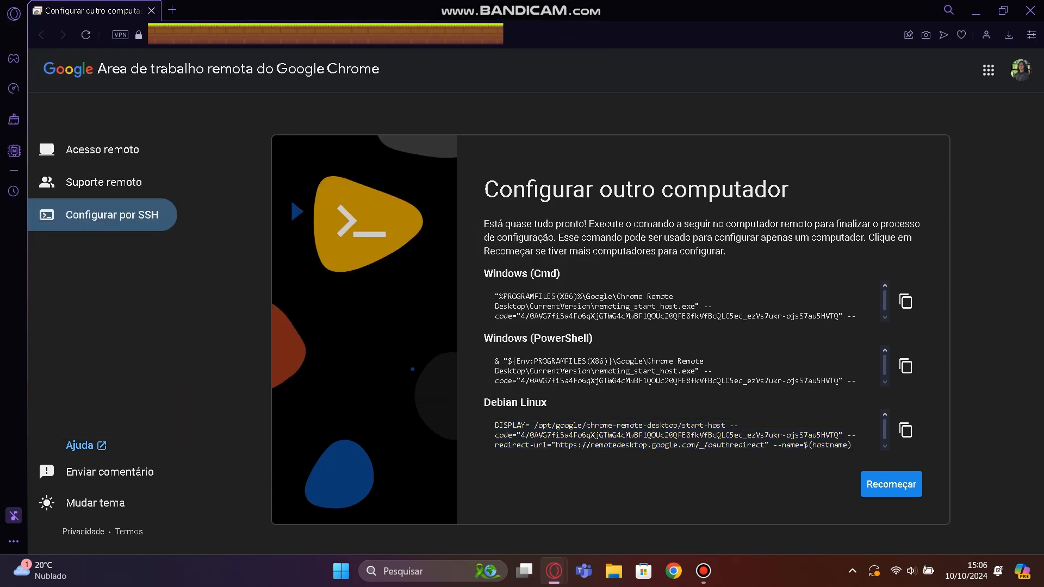
Read the guide's notes on the PIN prompt, ignorable errors and verifying that the Chrome Remote Desktop service is running.
key("ctrl+Tab")
key("ctrl+Tab")
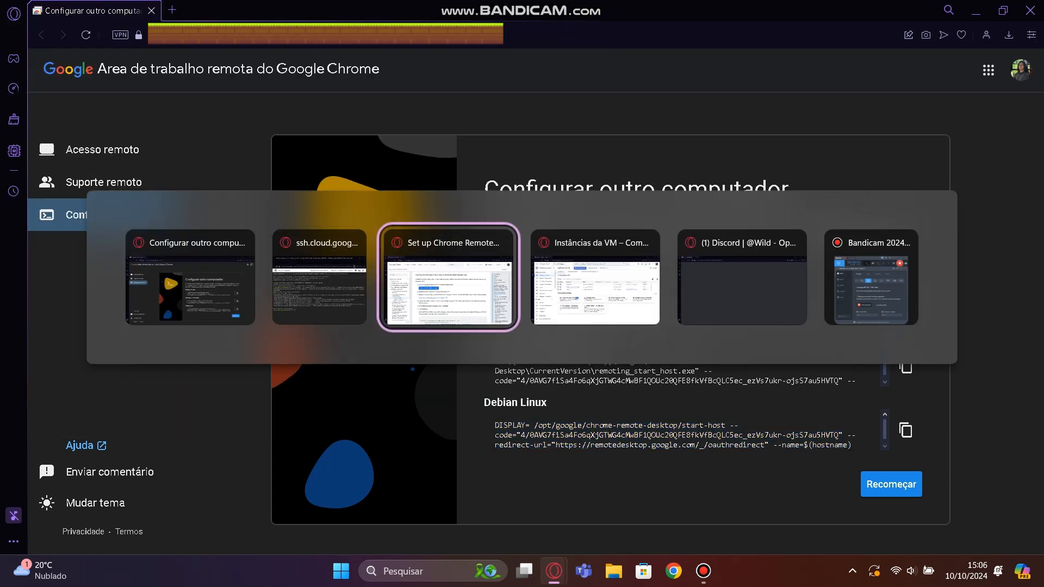
scroll(544, 337, "down", 1)
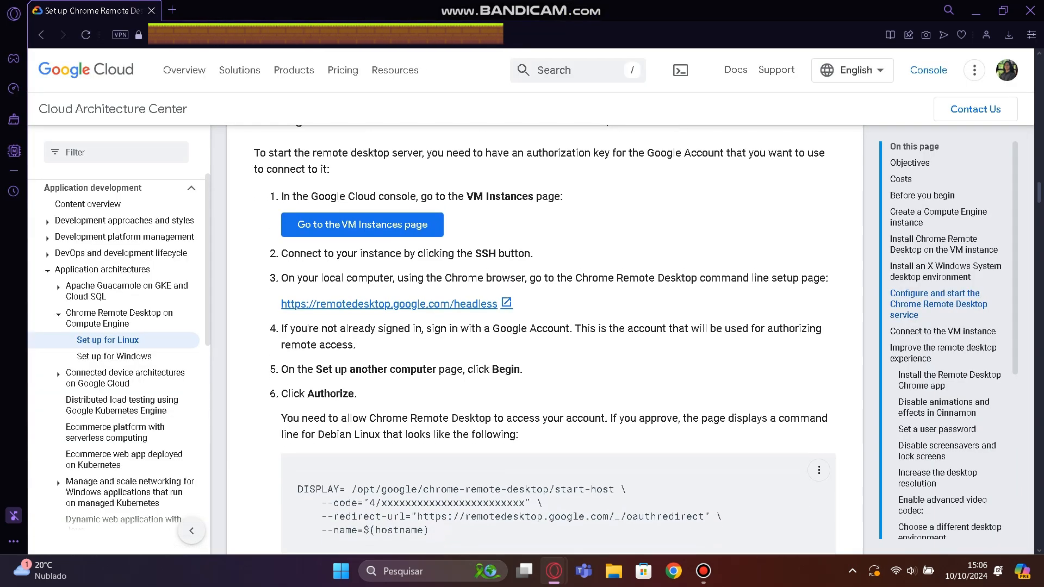
scroll(544, 337, "down", 1)
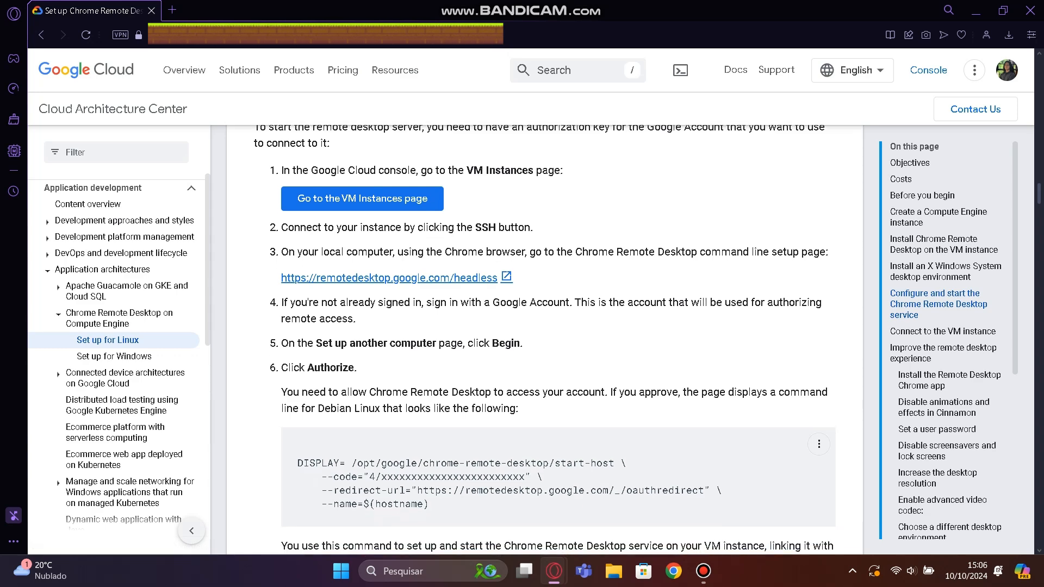
scroll(543, 338, "down", 3)
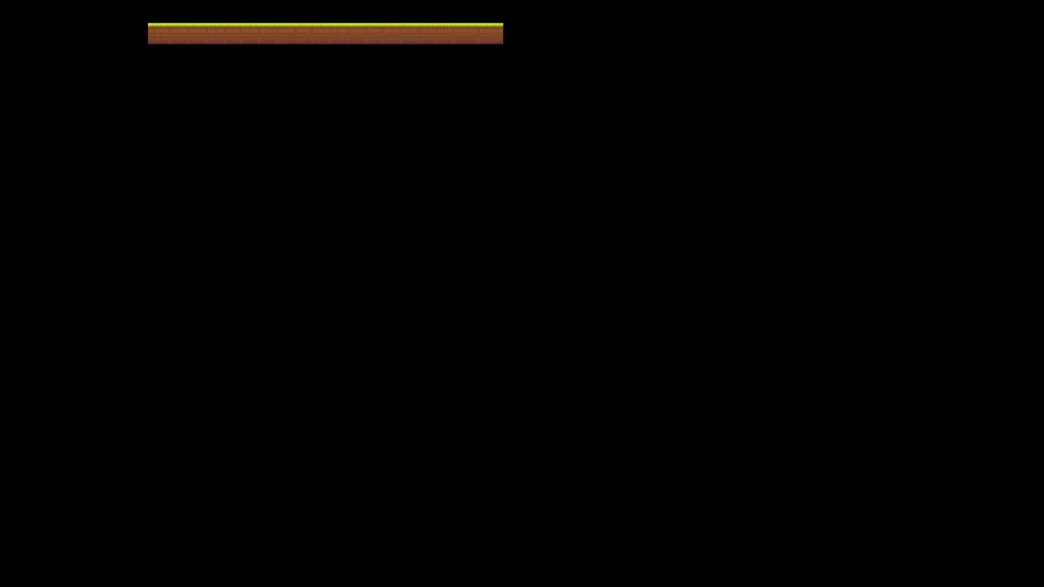
left_click_drag(281, 279, 738, 279)
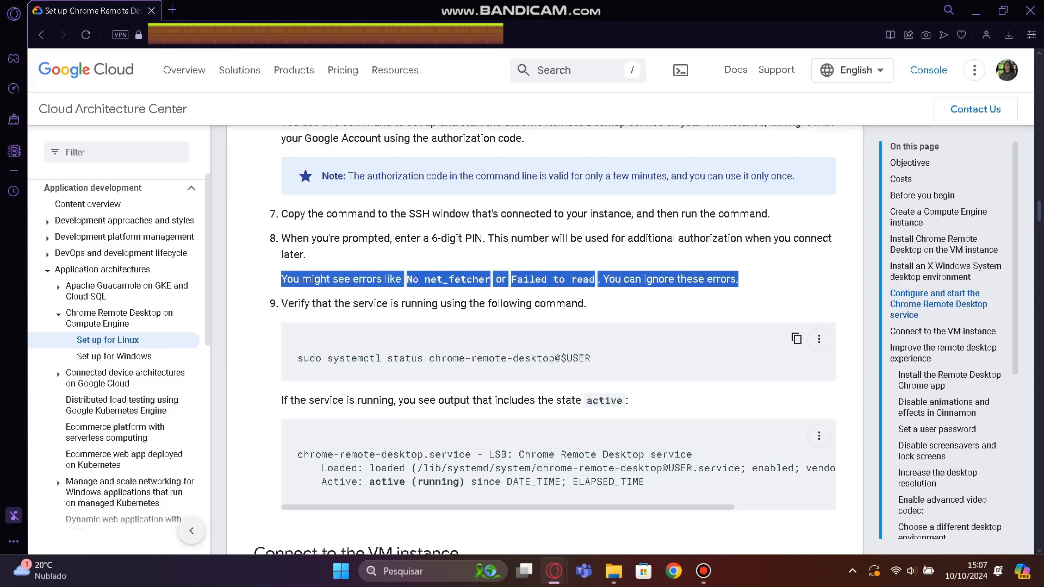
left_click(738, 293)
scroll(545, 340, "down", 1)
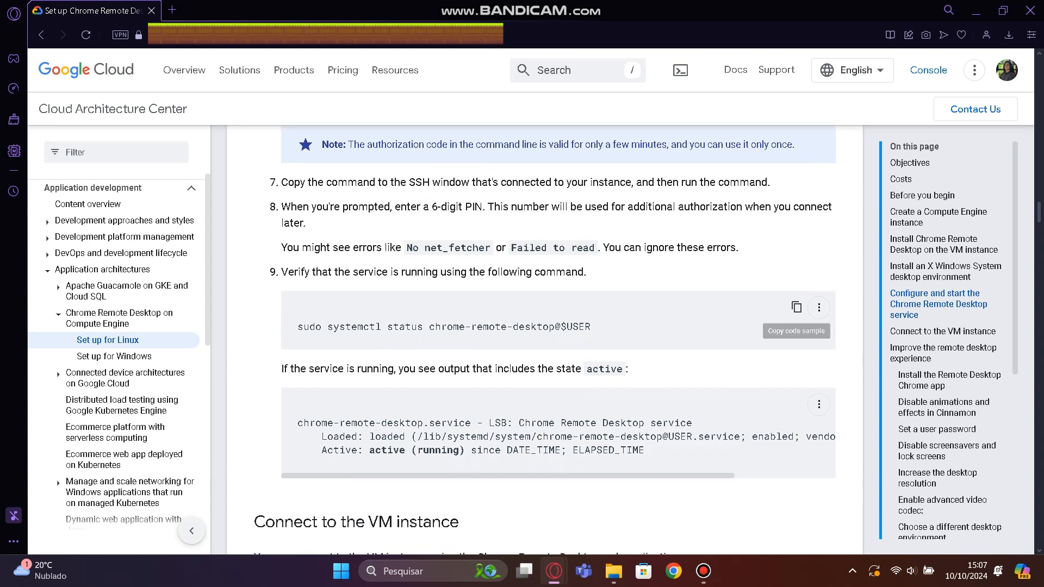
Copy the guide's service status command, run it in the haxbulabot SSH session, and examine the Chrome Remote Desktop service entry.
left_click(797, 307)
key("alt+Tab")
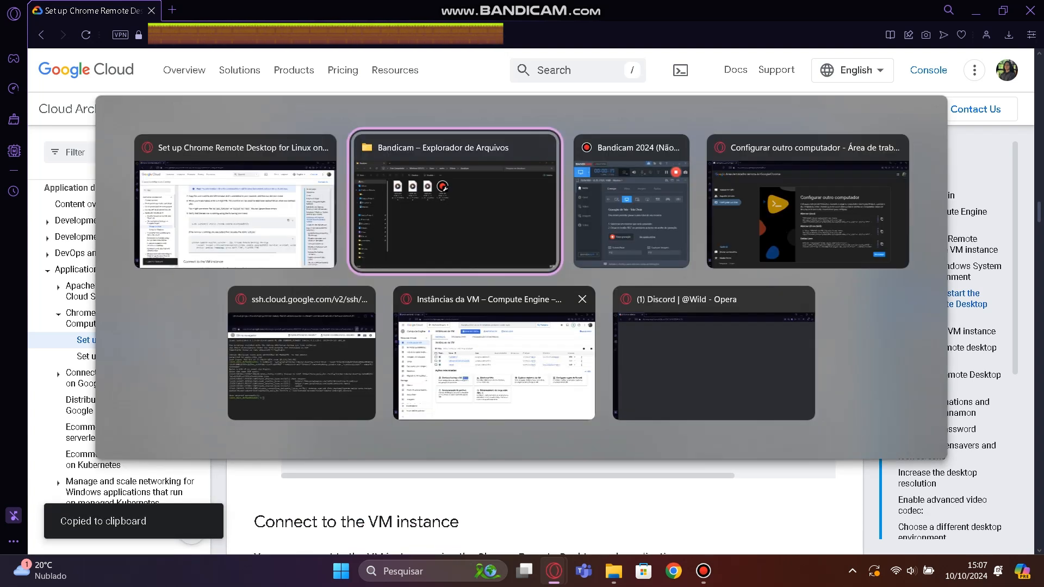
key("alt+Tab")
key("alt+Tab")
key("alt+Tab")
key("alt+Tab")
key("alt+Tab")
key("alt+Tab")
key("alt+Tab")
key("alt+Tab")
key("alt+Tab")
key("alt+Tab")
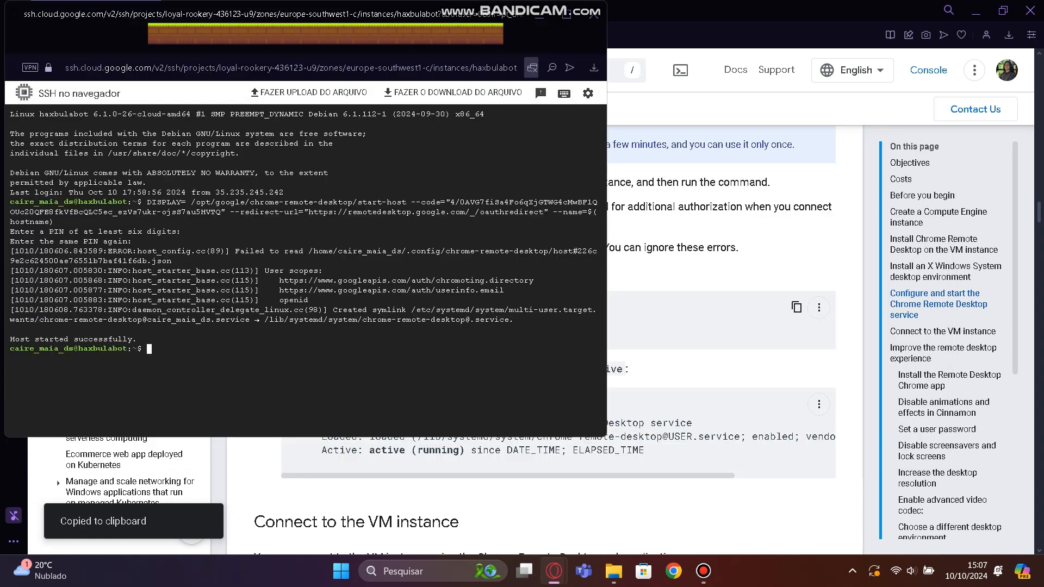
key("ctrl+v")
key("Return")
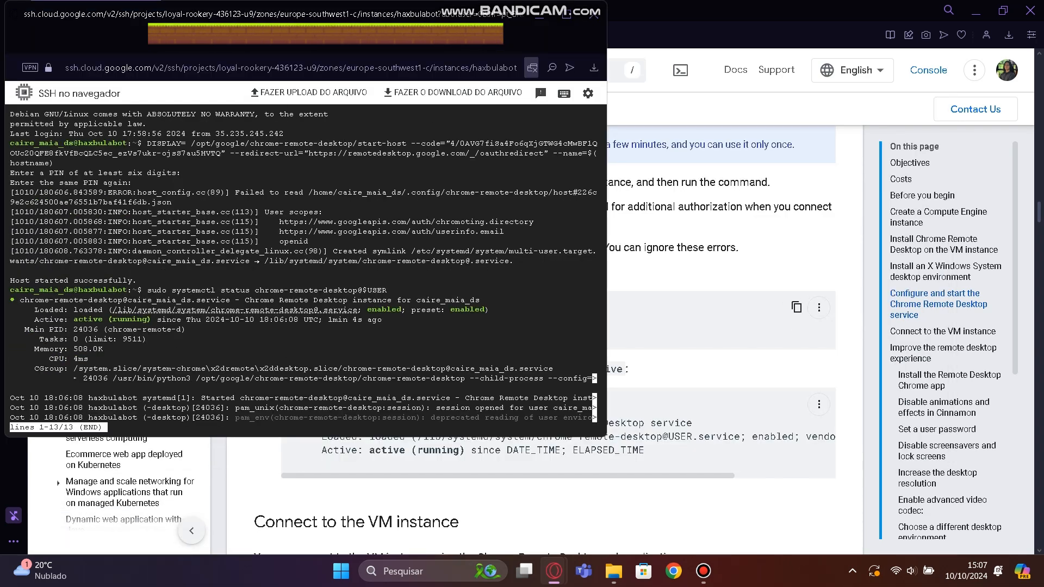
left_click_drag(20, 299, 508, 301)
Open the Chrome Remote Desktop site from the guide, connect to haxbulabot with the access PIN, and cancel the root authentication prompt.
key("alt+Tab")
scroll(509, 302, "down", 6)
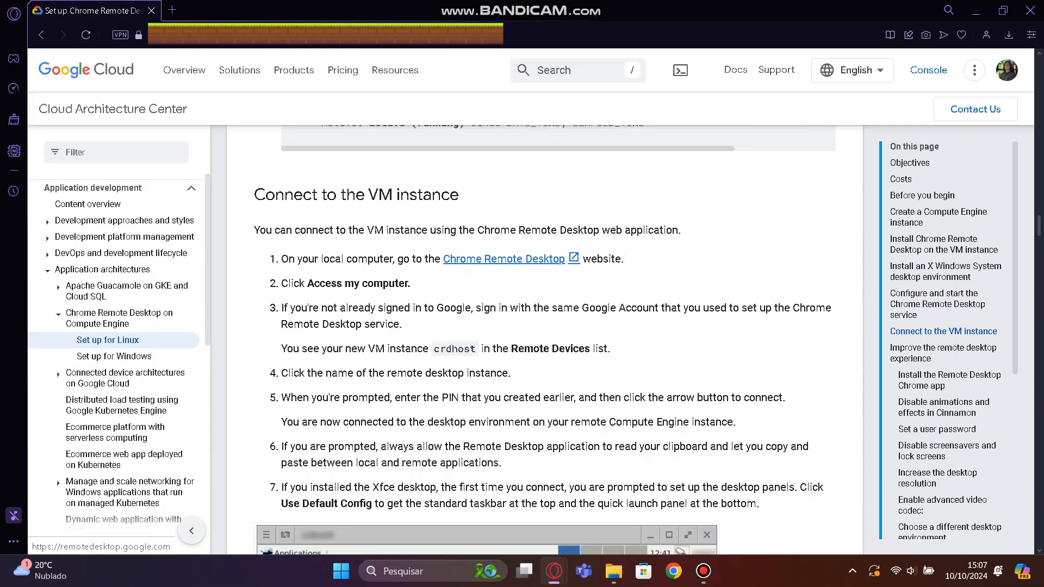
left_click(505, 259)
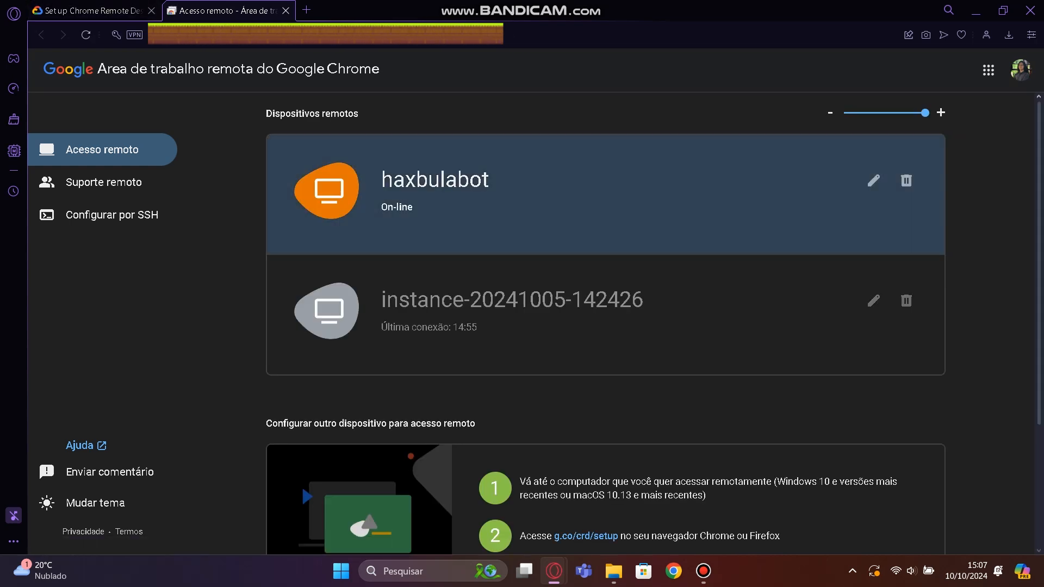
left_click(606, 194)
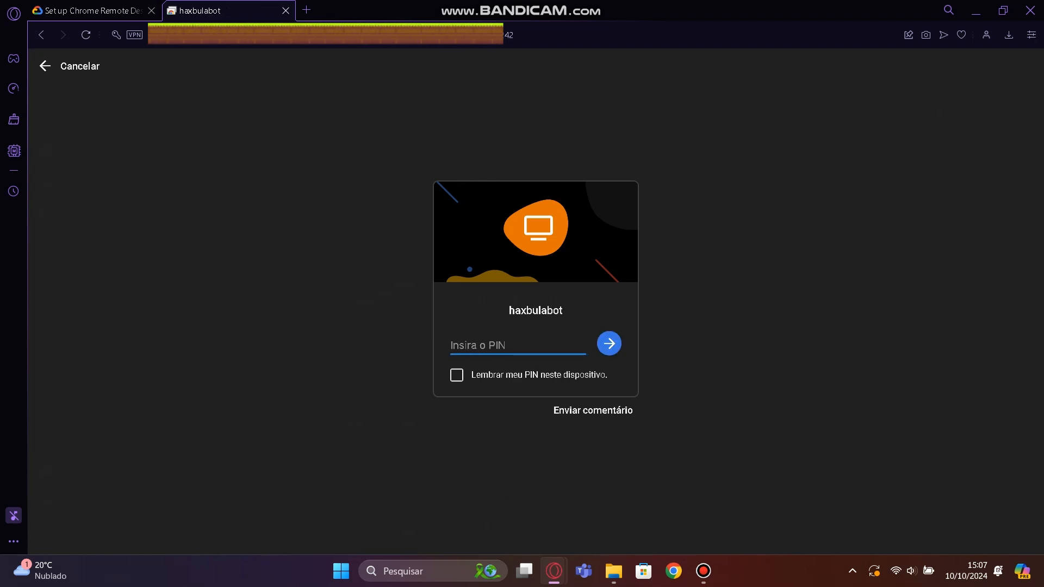
type("••••••")
key("Return")
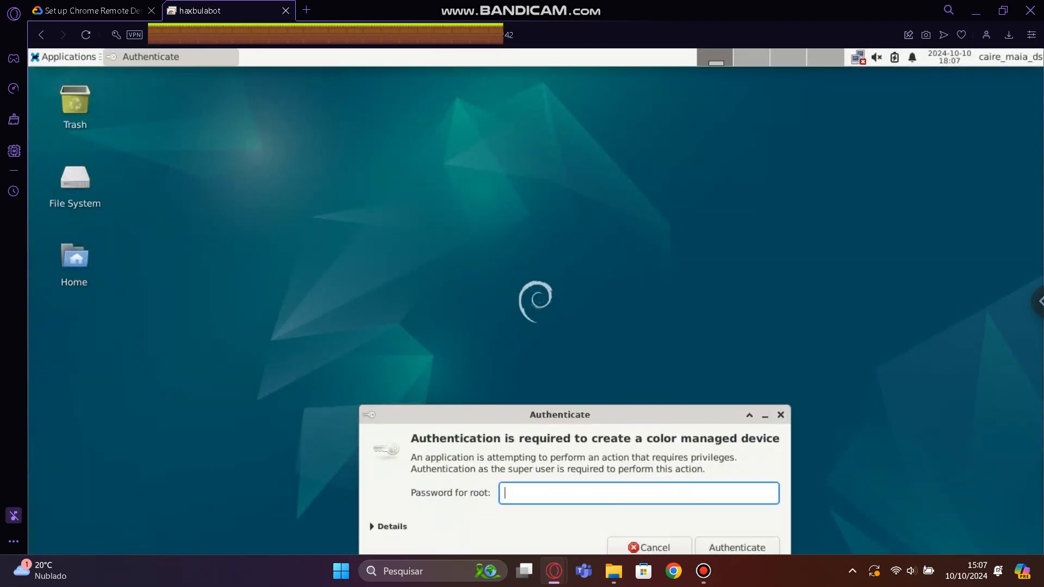
left_click(649, 548)
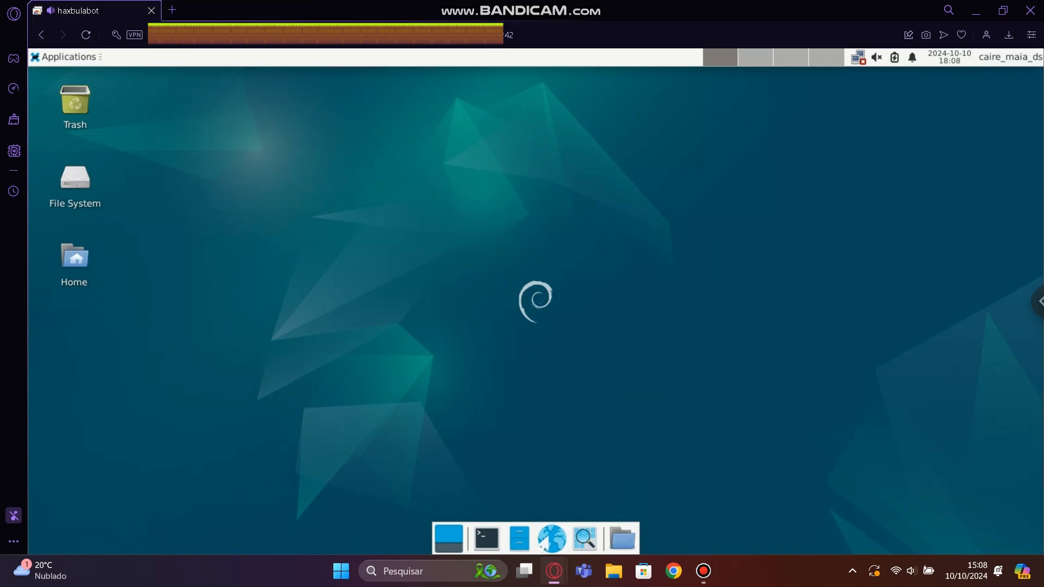
Launch the web browser on the remote desktop, accept Chrome's welcome options, decline signing in, and dismiss the ad privacy notices.
left_click(552, 539)
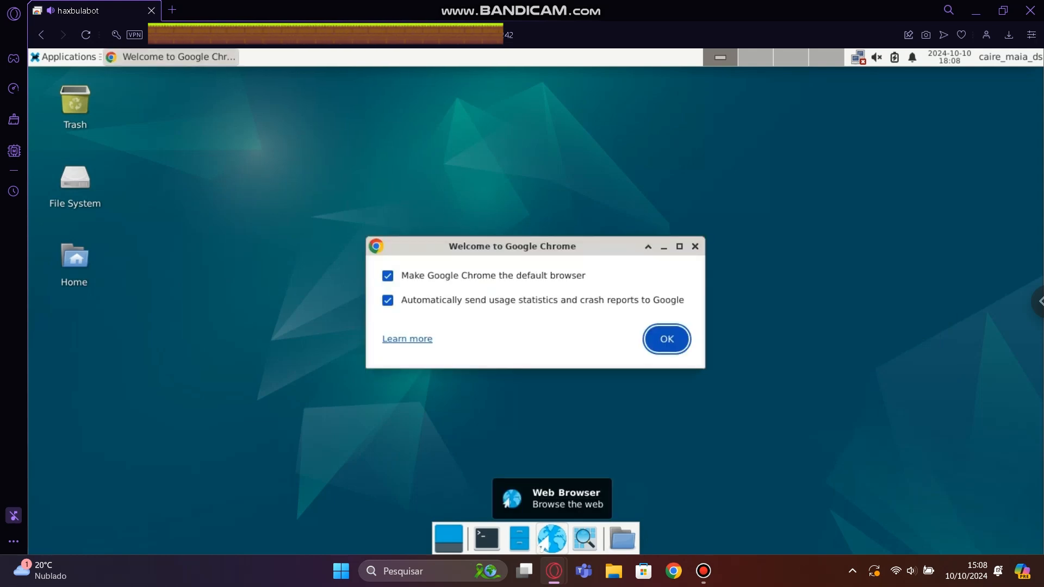
key("Return")
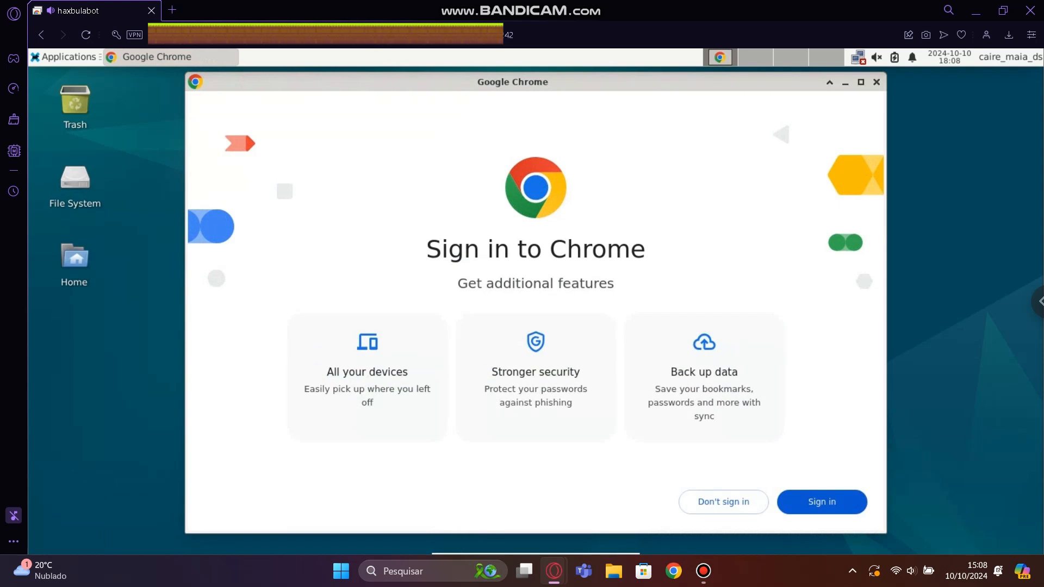
left_click(734, 501)
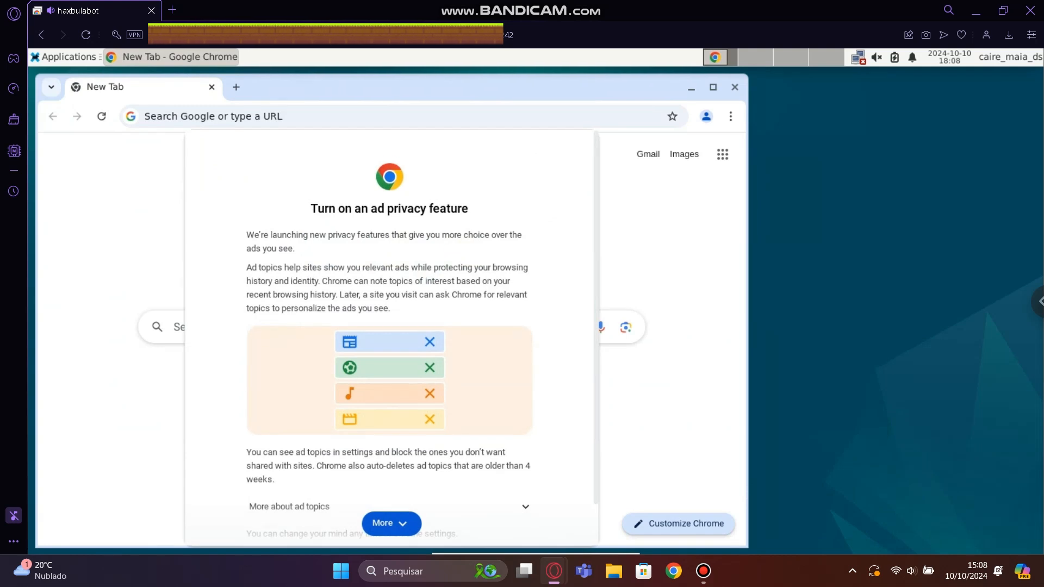
scroll(392, 484, "down", 1)
left_click(491, 524)
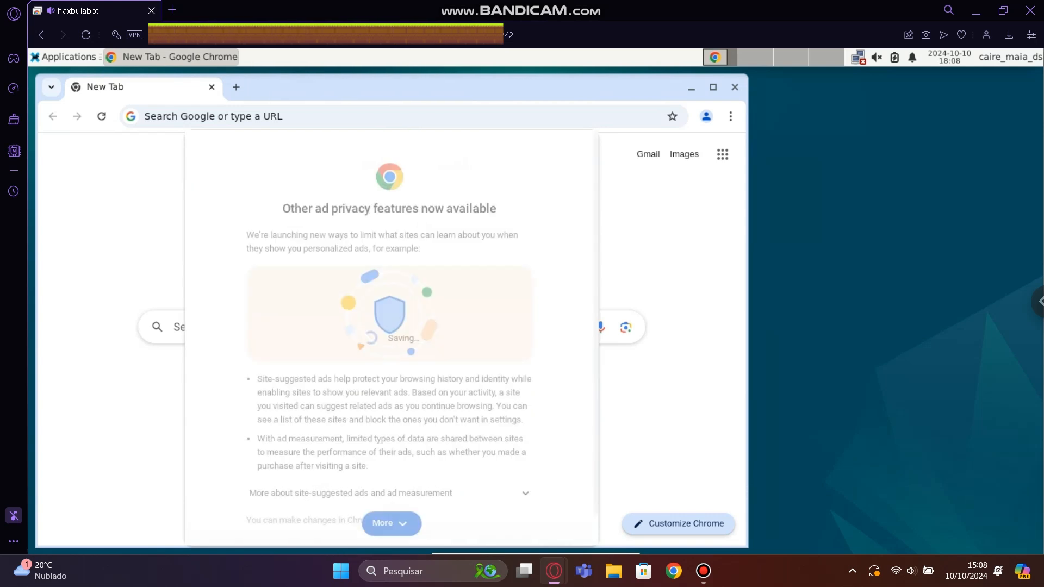
scroll(392, 489, "down", 1)
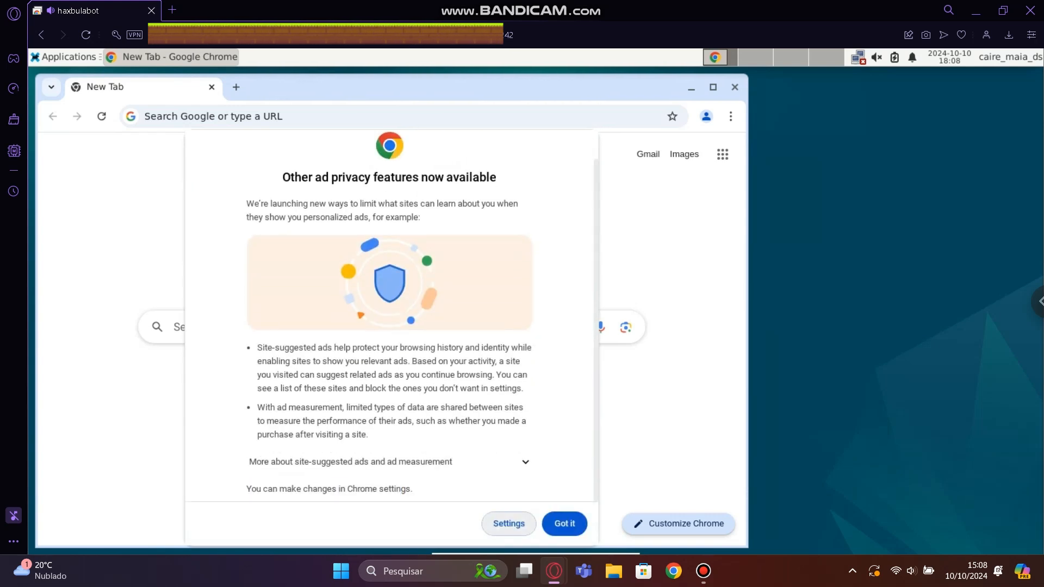
left_click(564, 524)
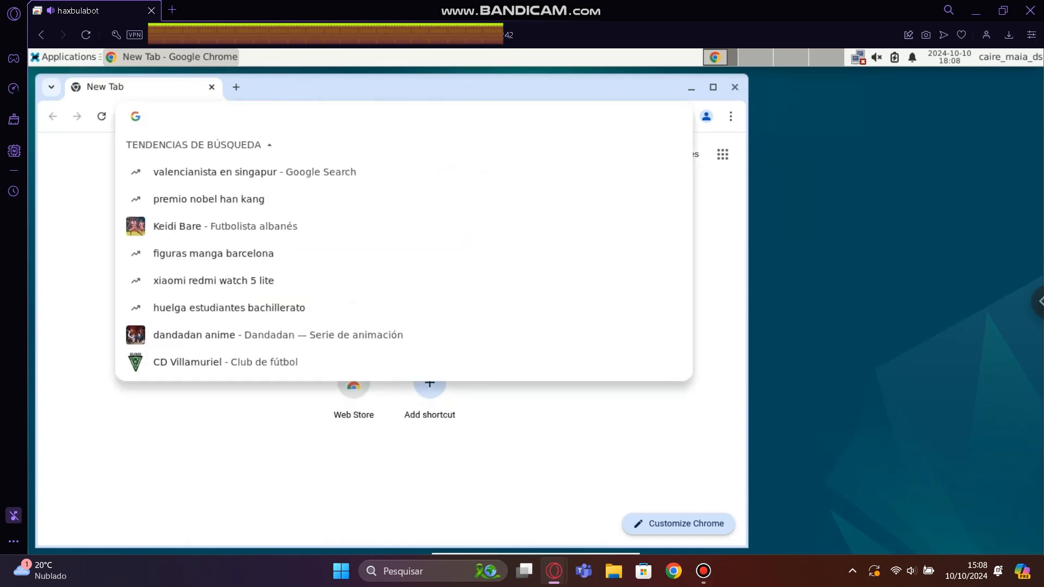
Search the web for discord in the remote Chrome and leave the results for a new tab.
type("discord")
key("Return")
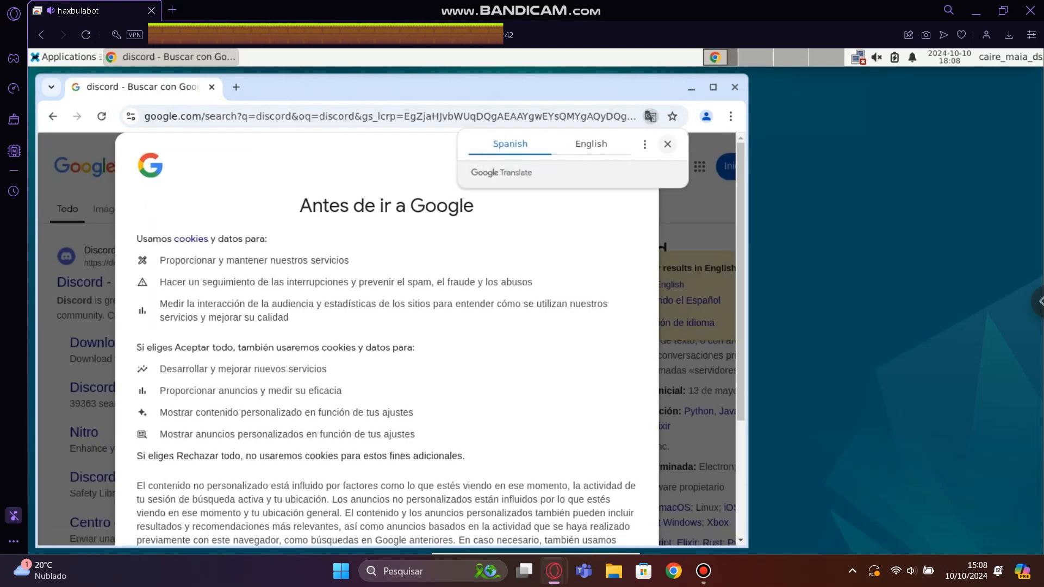
key("ctrl+t")
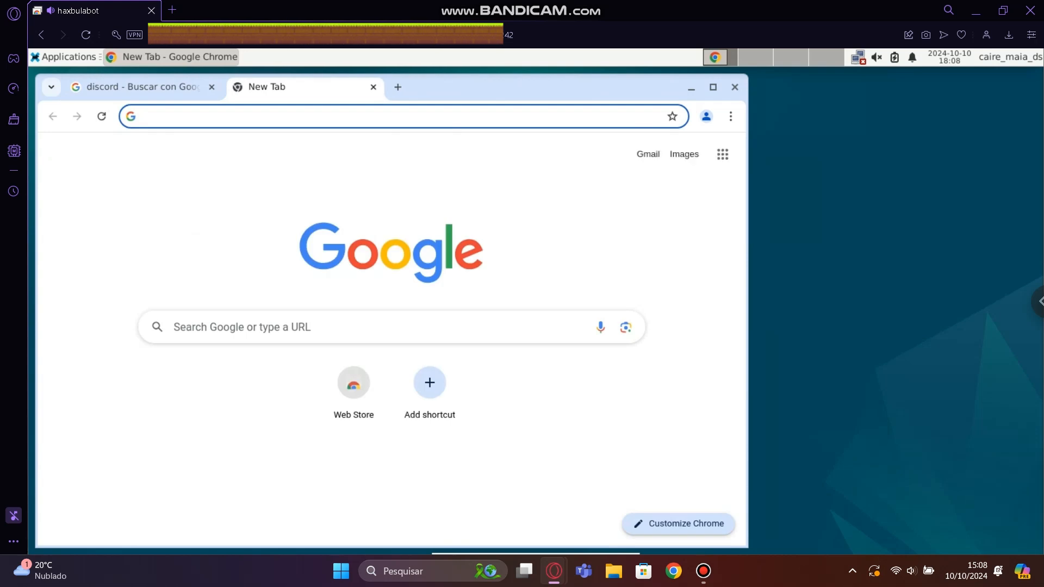
Search the web for "headless host haxball", dismiss the translation offer, and reject all of Google's optional cookies.
type("headless host")
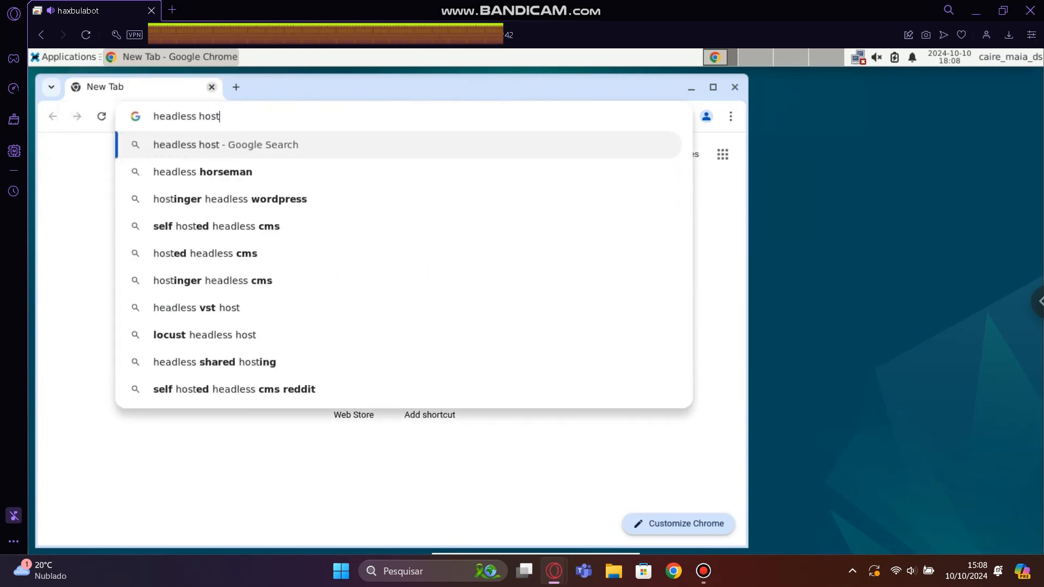
type(" haxball")
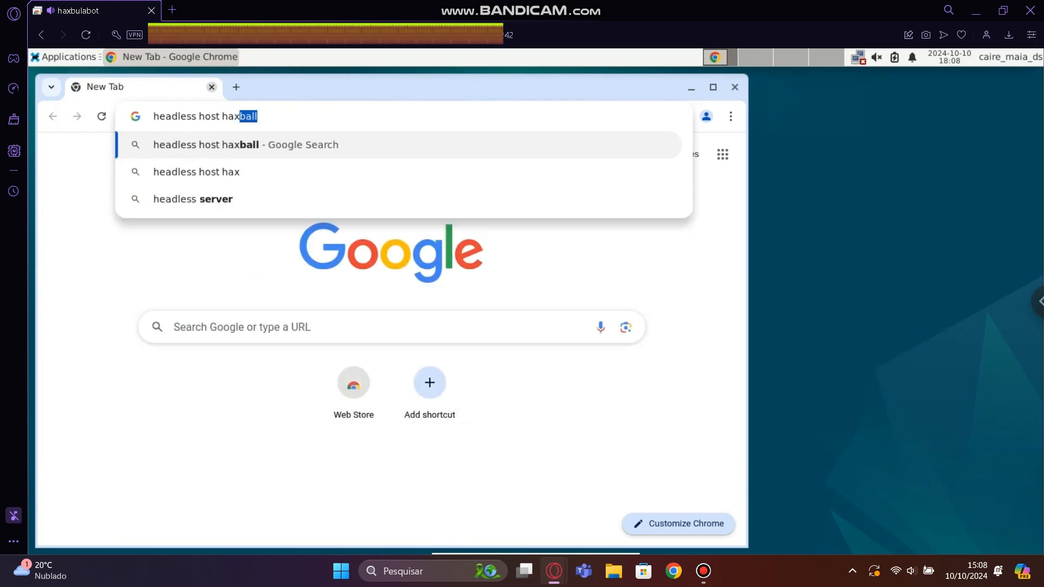
key("Return")
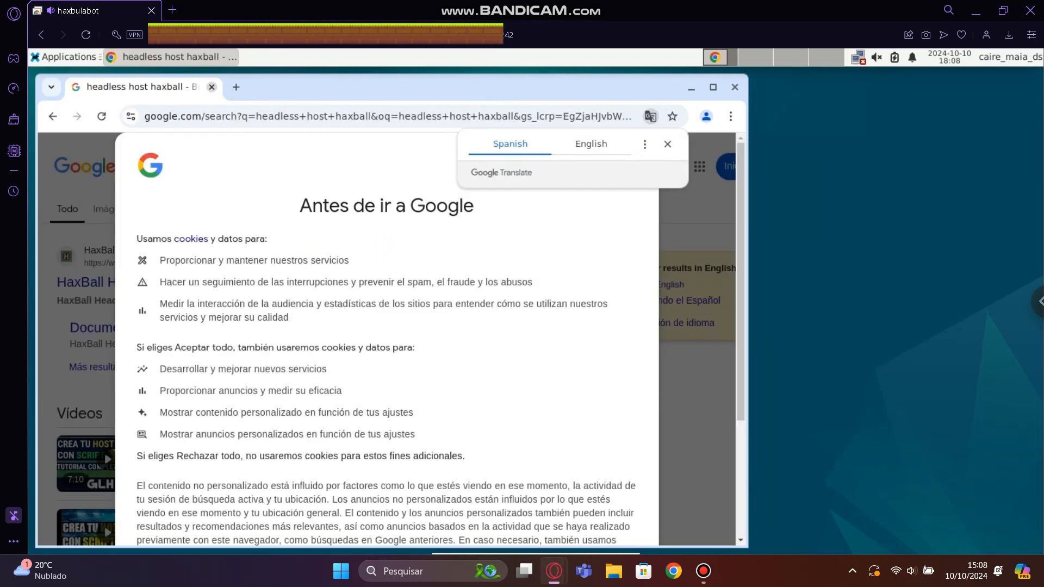
left_click(667, 144)
scroll(435, 338, "down", 4)
left_click(307, 457)
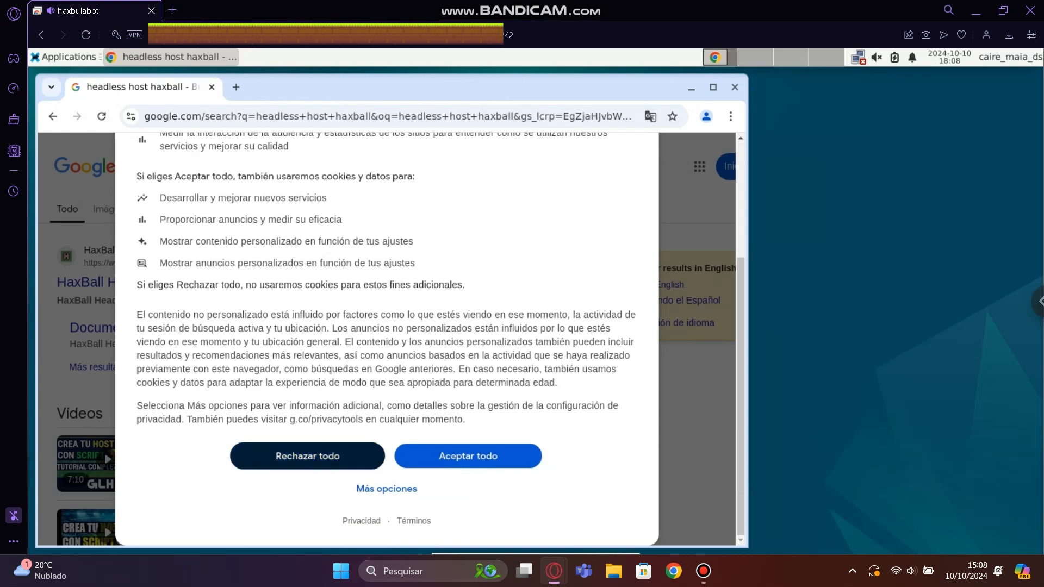
Open the HaxBall Headless Host page at haxball.com/headless from the search results.
scroll(392, 334, "down", 3)
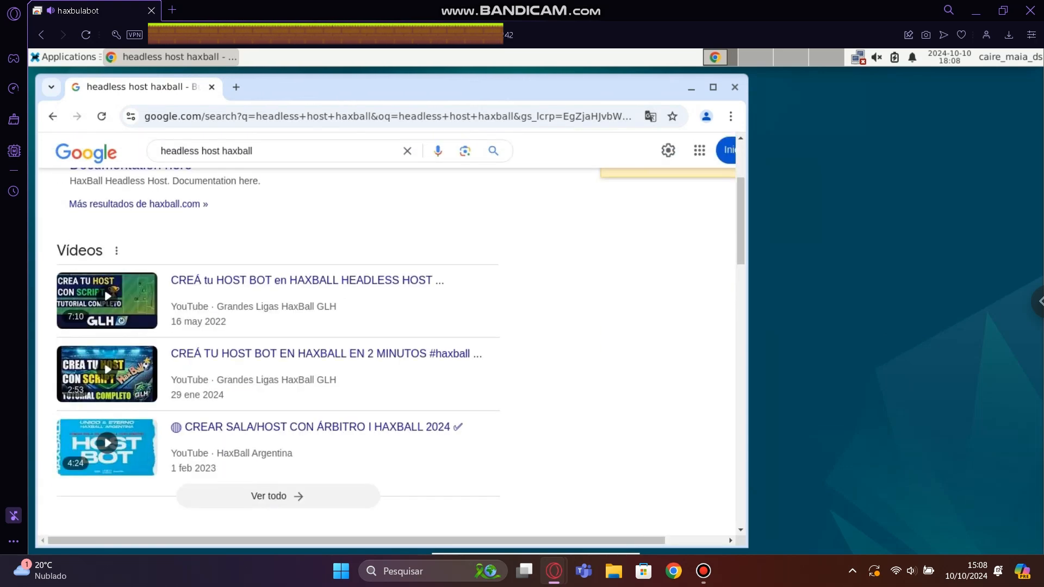
scroll(126, 282, "up", 3)
left_click(126, 282)
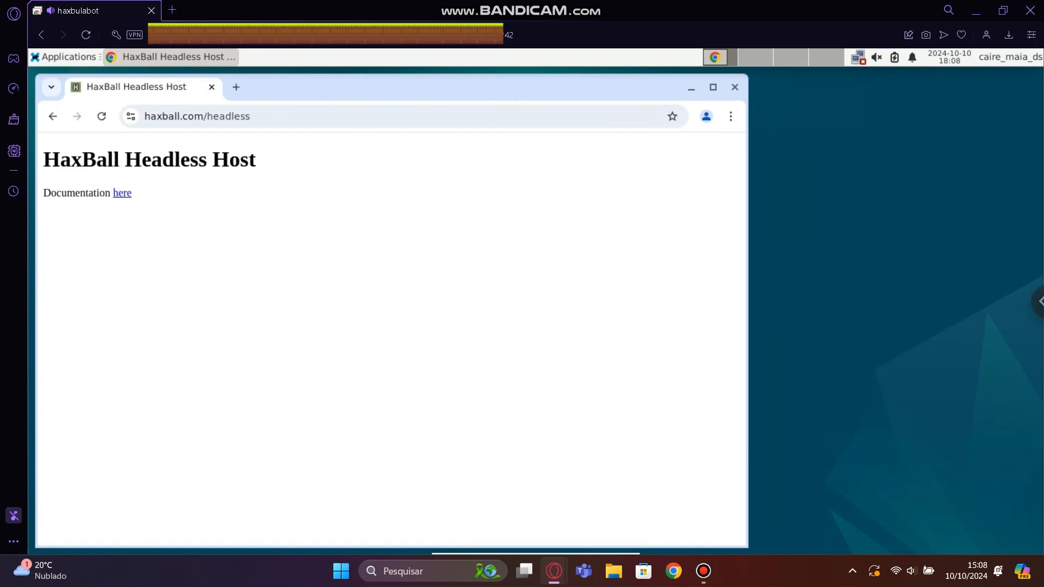
Switch to the local Opera window with the Chrome Remote Desktop SSH setup page and open a new tab there.
key("alt+Tab")
key("alt+Tab")
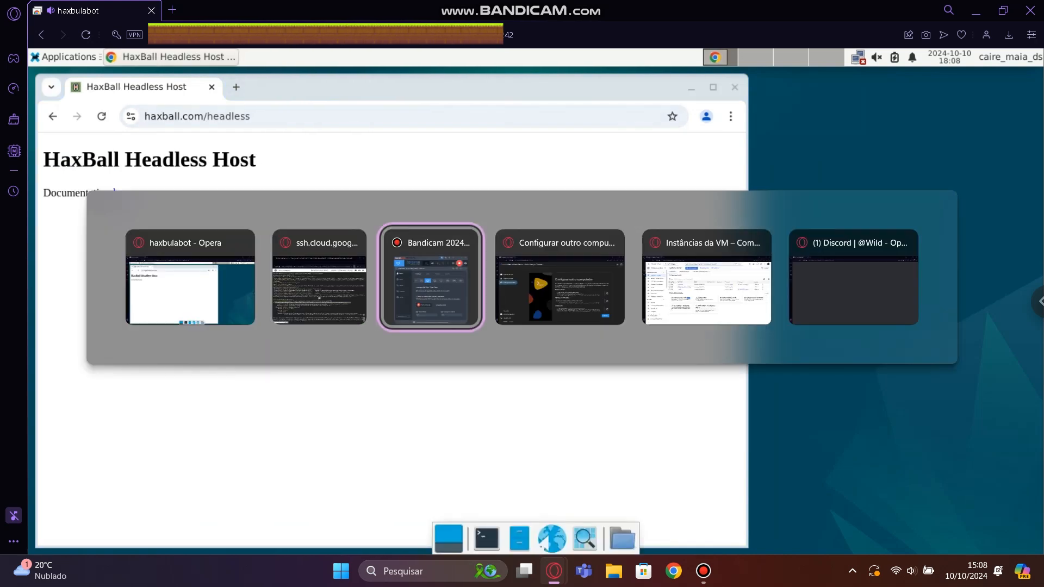
key("Tab")
key("Tab")
key("Tab")
key("Tab")
key("Tab")
key("Tab")
key("Tab")
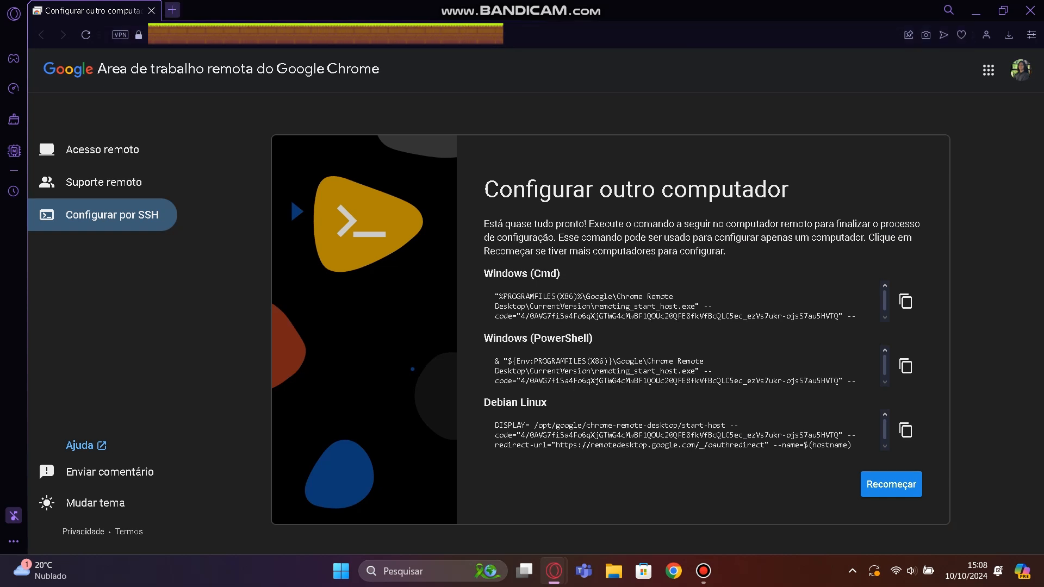
key("ctrl+t")
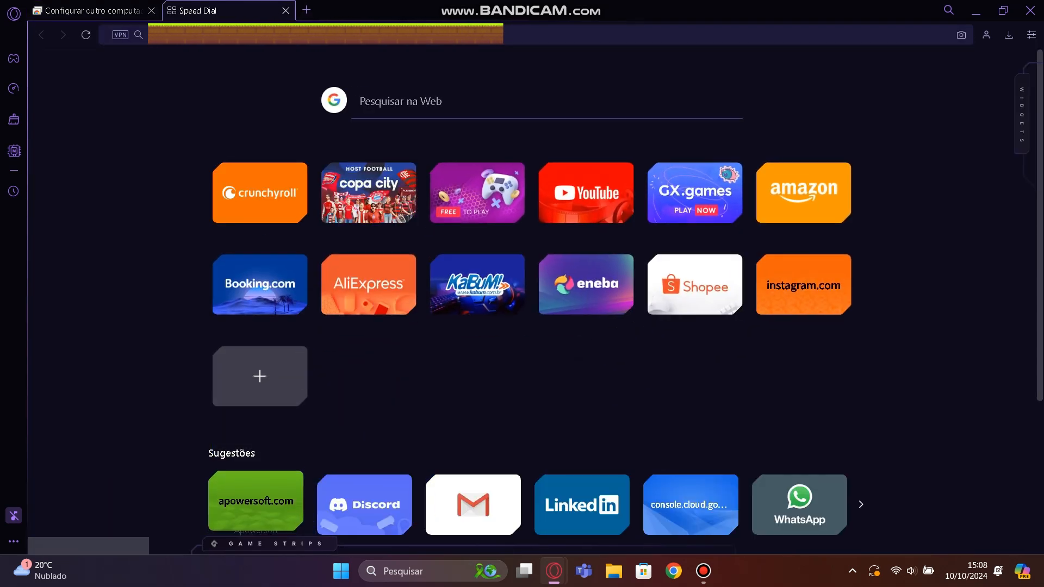
Find and launch Visual Studio Code on the local computer.
key("super")
type("vs")
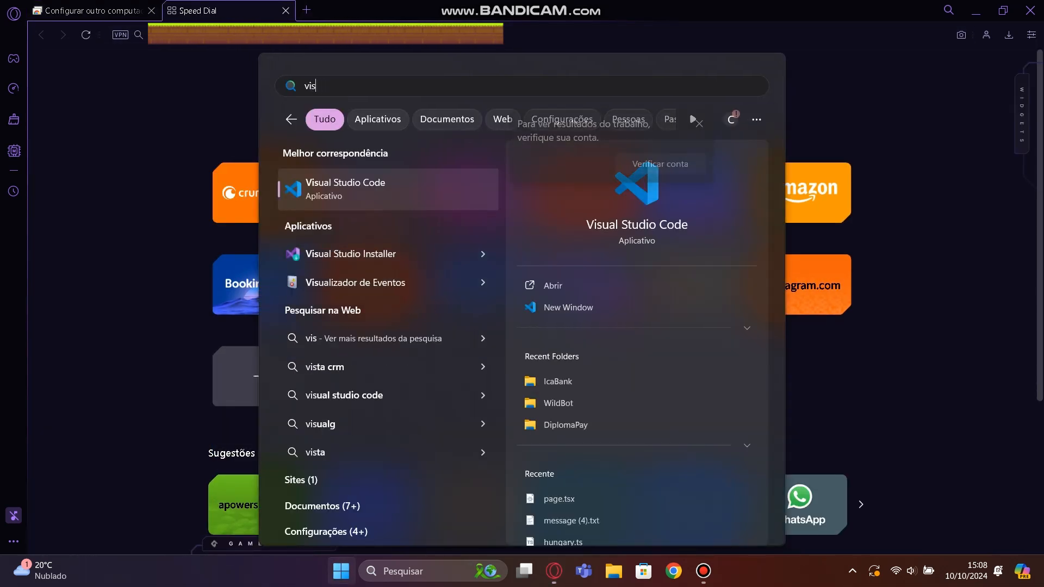
key("Return")
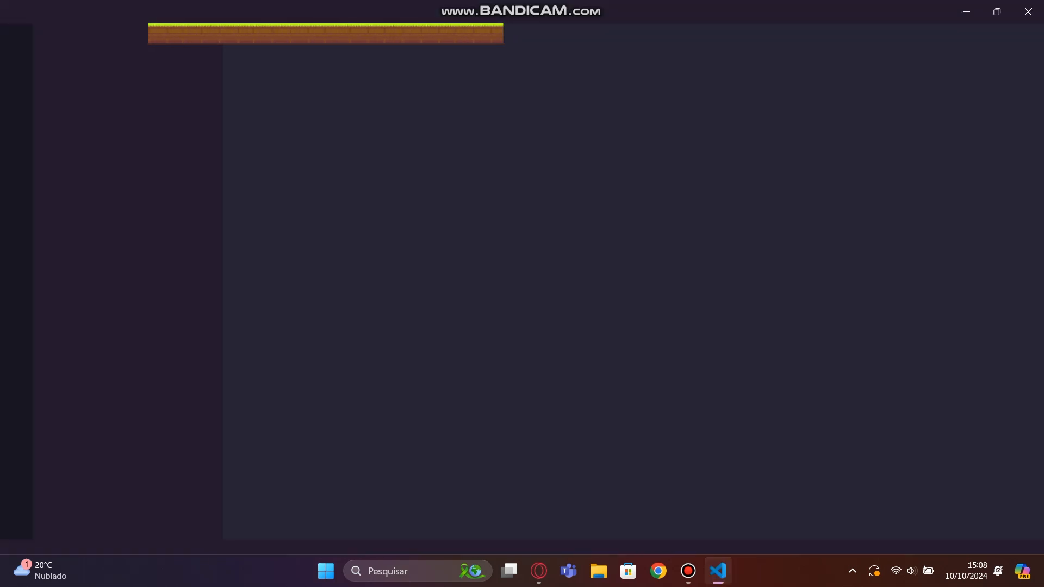
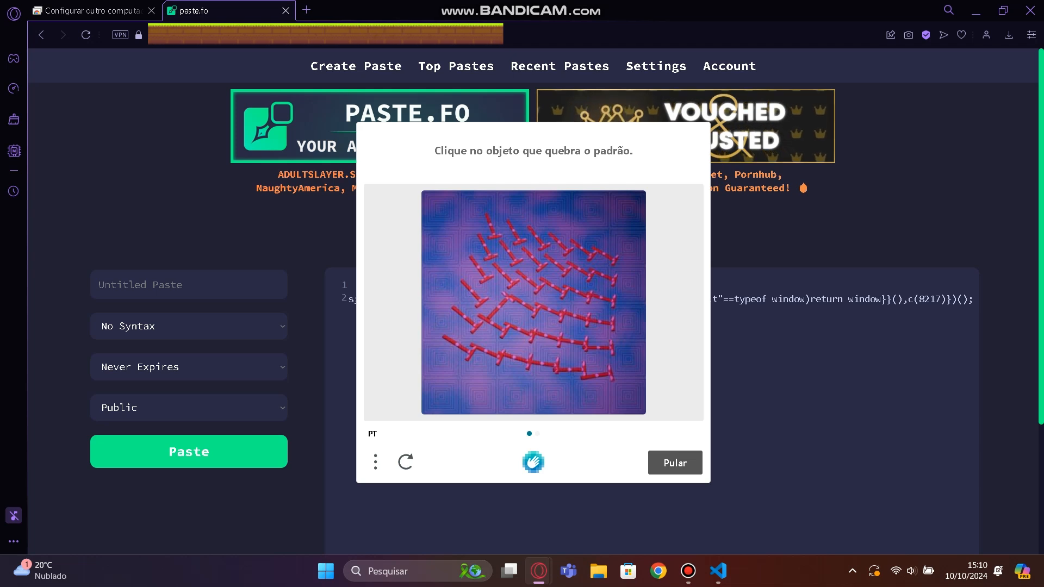
Try to pass the captcha by picking the object that breaks the pattern in both images.
left_click(595, 376)
left_click(674, 462)
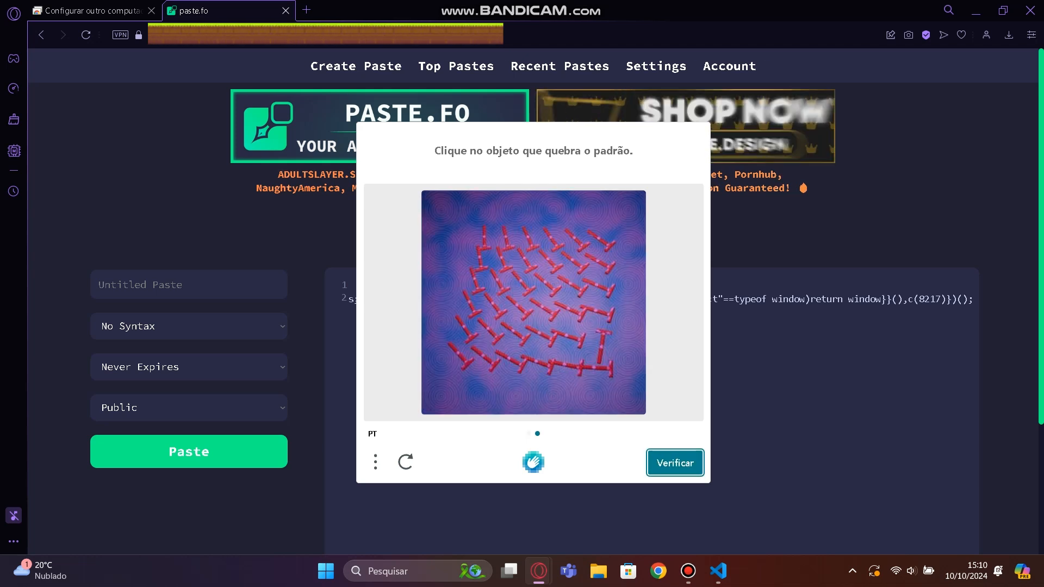
left_click(601, 343)
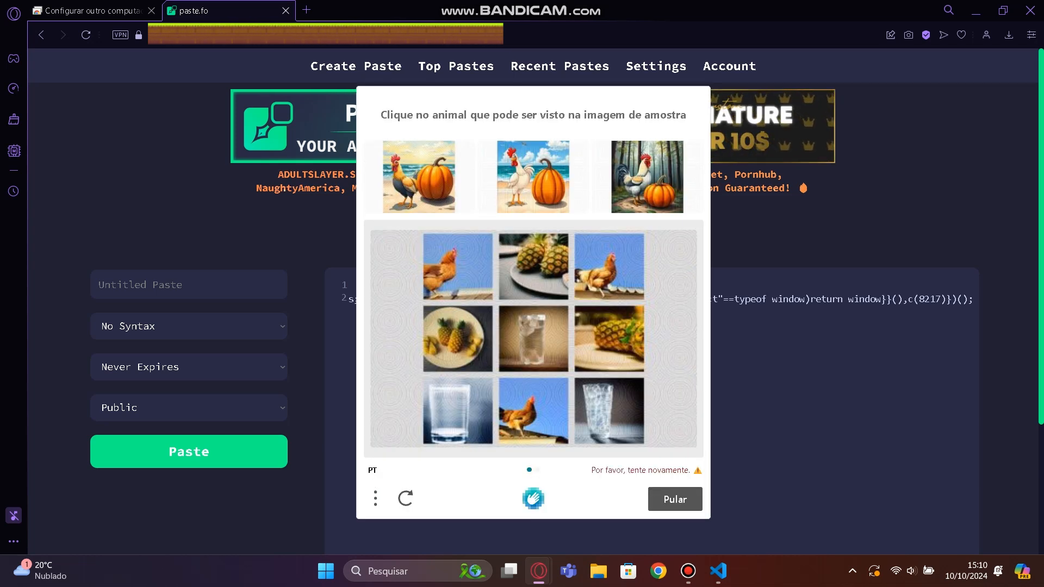
Mark all the chickens in both captcha image grids and submit the verification to create the paste.
left_click(598, 276)
left_click(462, 263)
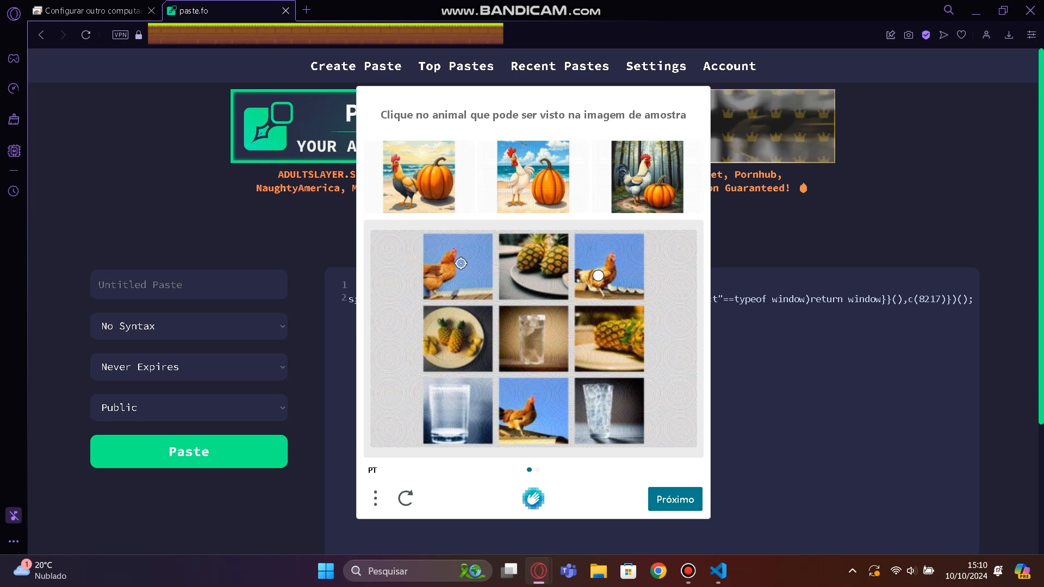
left_click(517, 402)
left_click(675, 499)
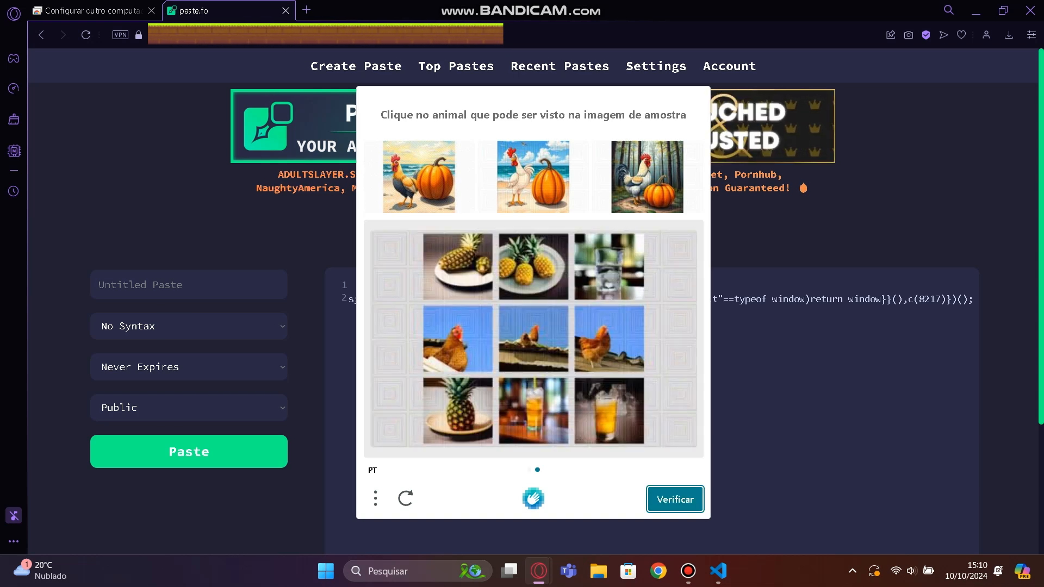
left_click(476, 331)
left_click(533, 343)
left_click(598, 333)
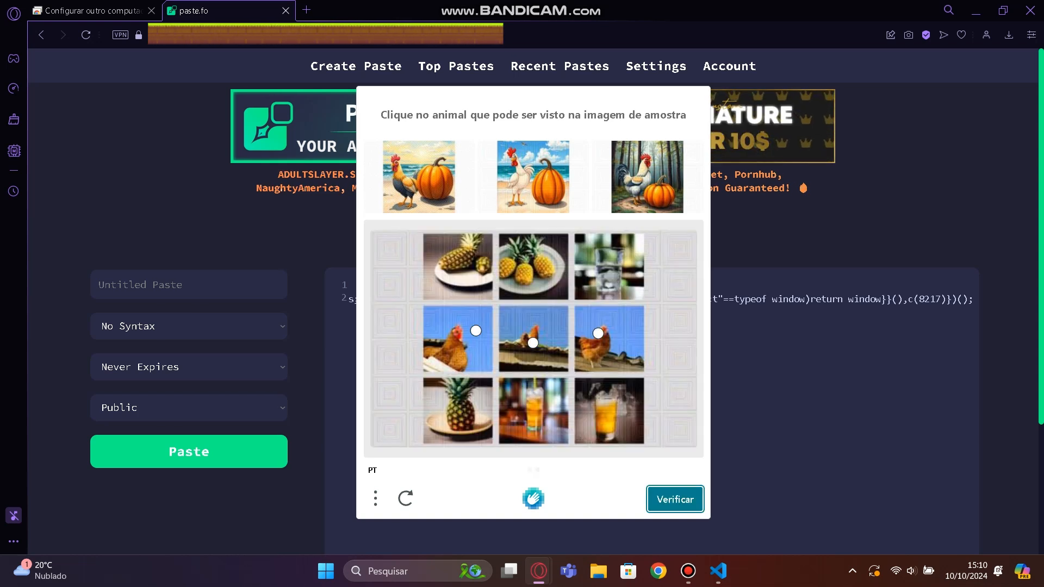
left_click(675, 500)
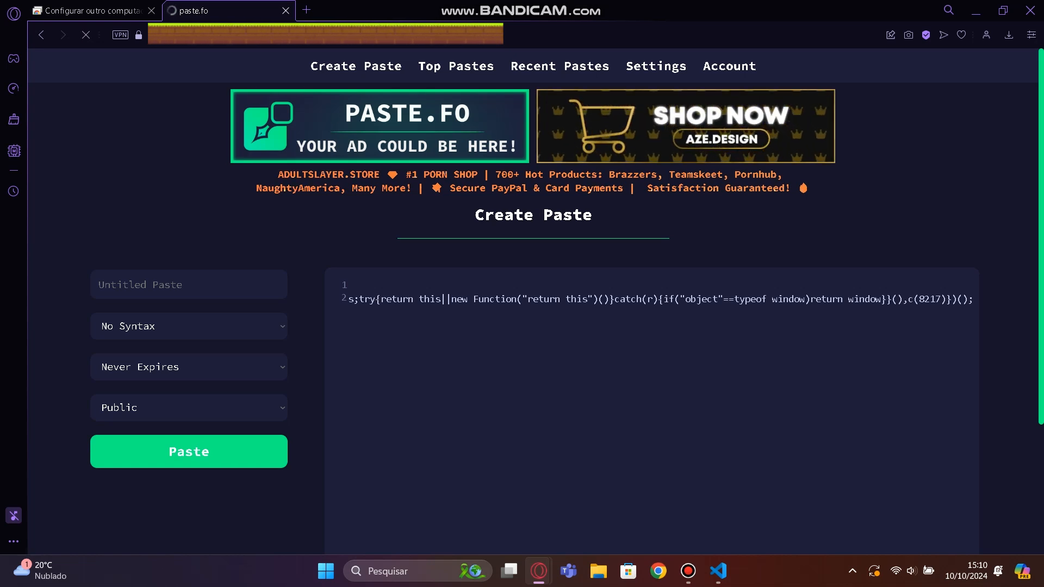
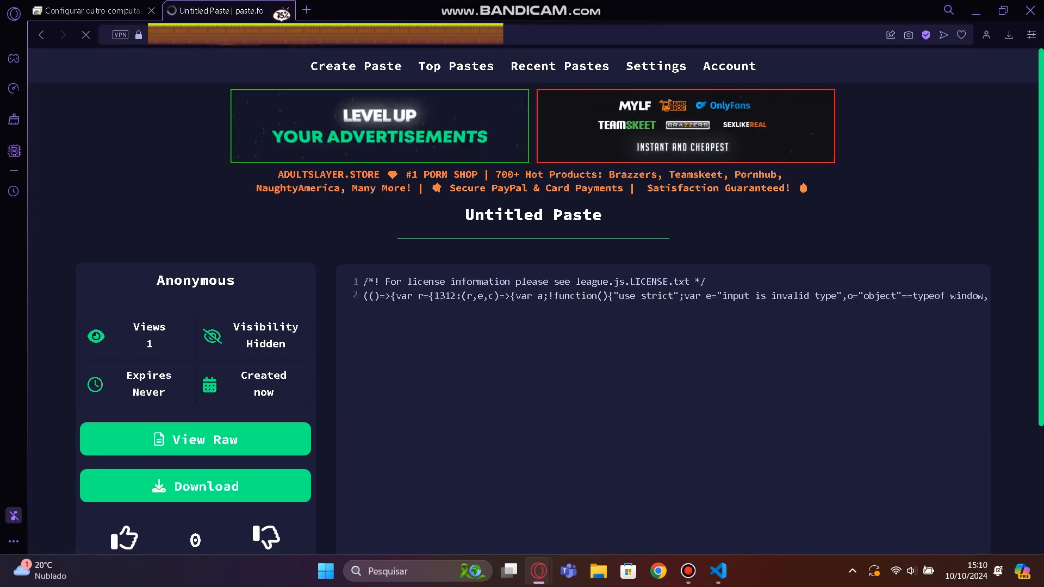
In the haxbulabot remote desktop, open a new browser tab and enter the site address paste.fo.
key("alt+Tab")
key("alt+Tab")
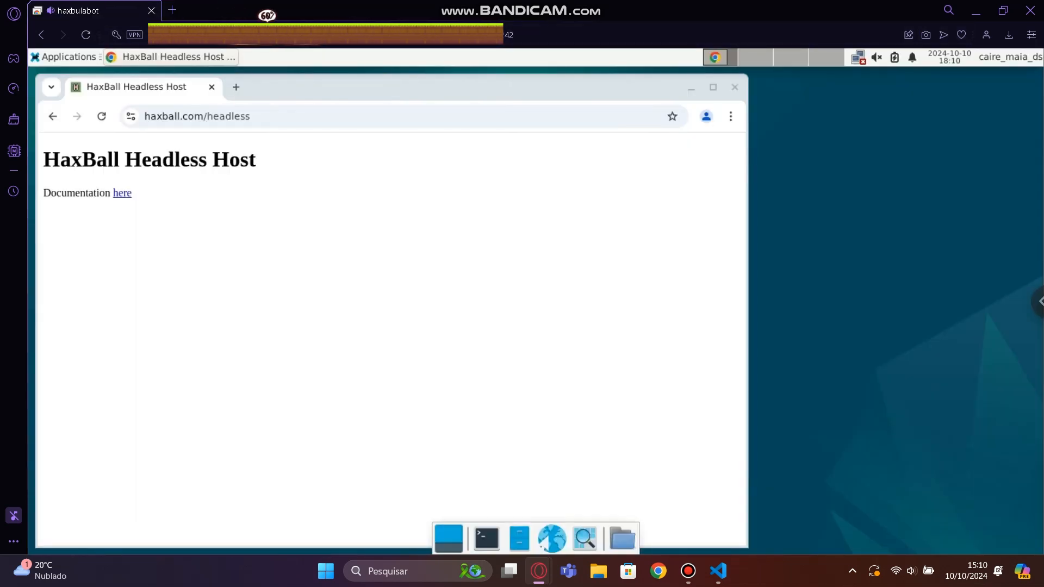
key("ctrl+t")
type("past")
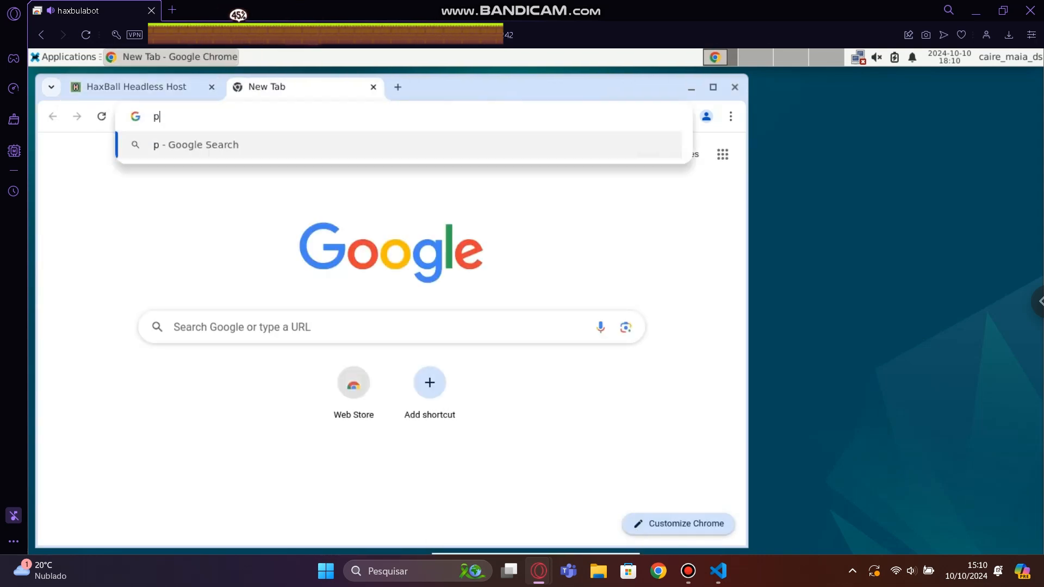
type("e")
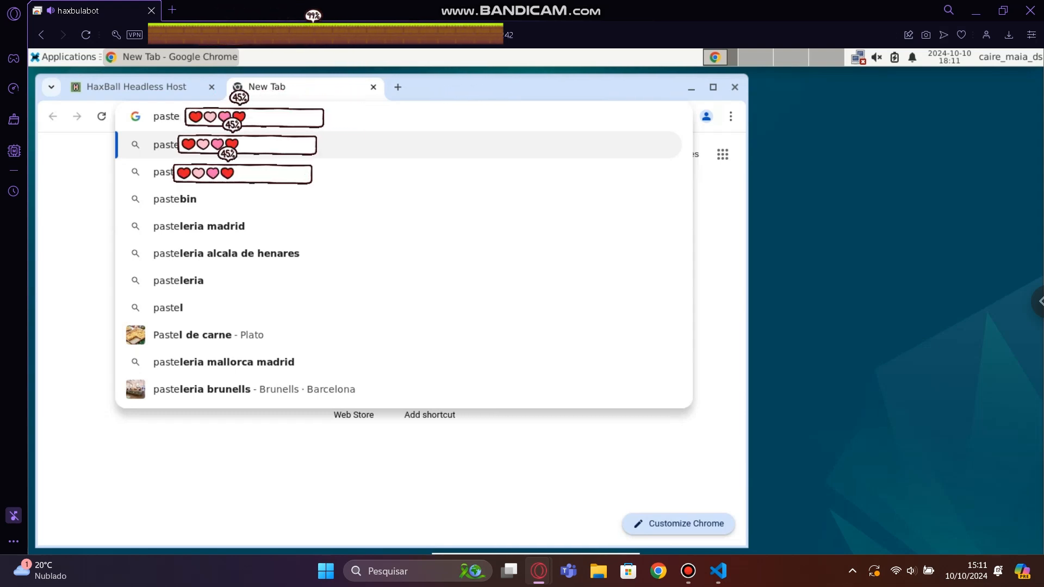
key("BackSpace")
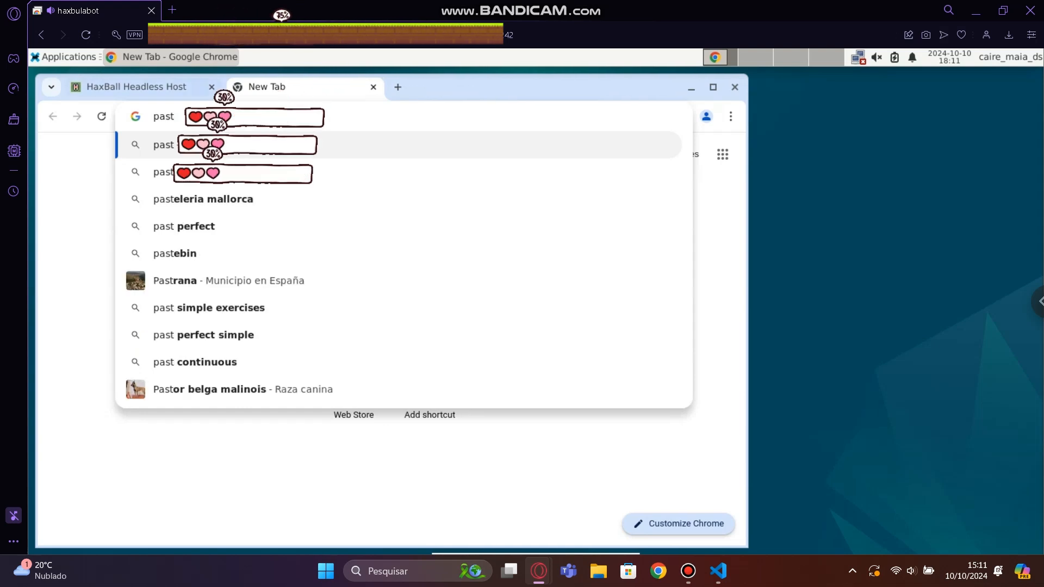
left_click(136, 87)
key("ctrl+l")
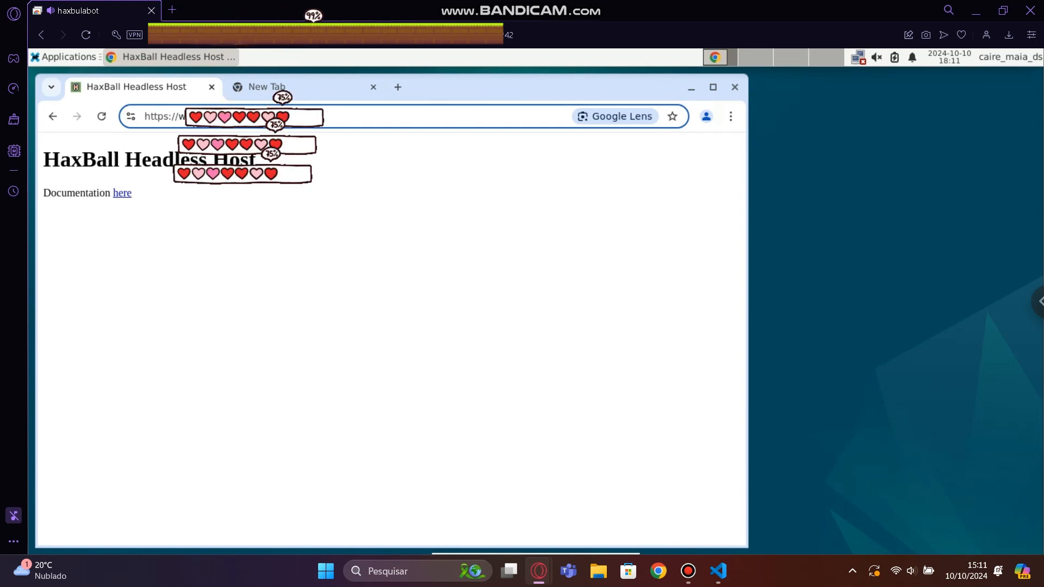
key("ctrl+Tab")
type("/")
key("alt+Tab")
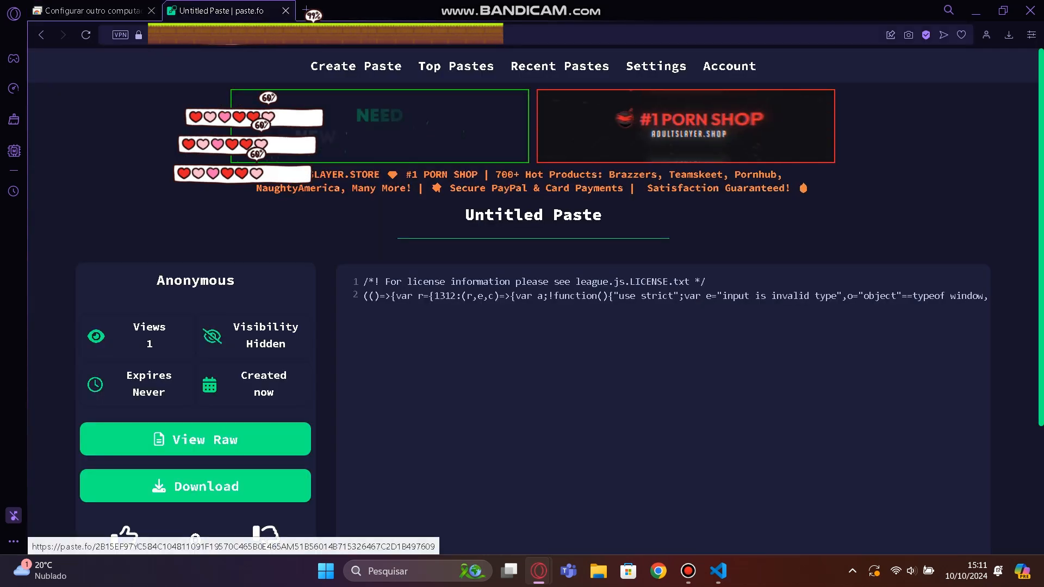
key("alt+Tab")
key("BackSpace")
type("e.fo")
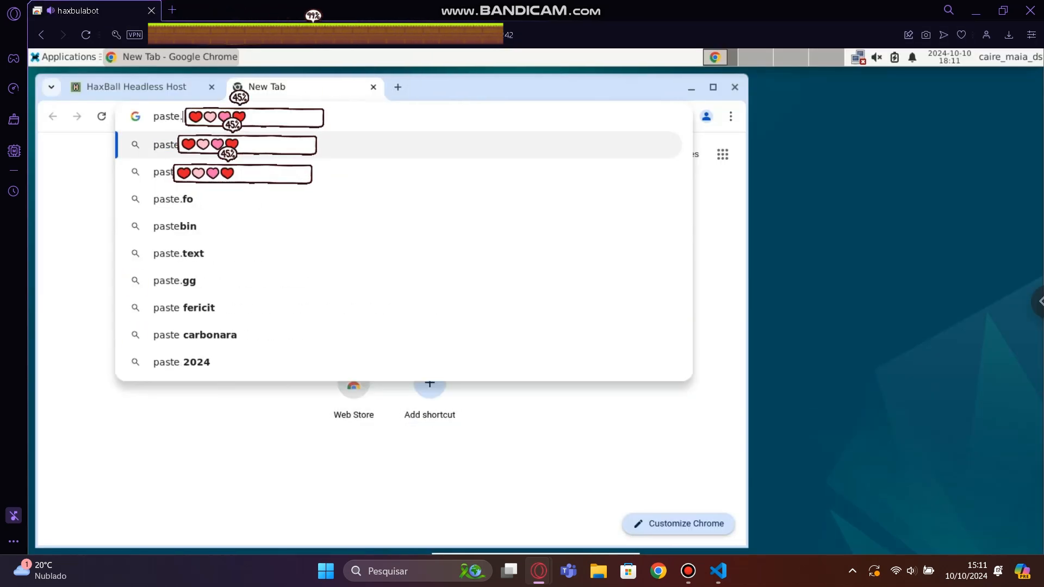
Complete the address with the paste's identifier, checking it against the local browser, and load the paste in the VM.
key("alt+Tab")
key("alt+Tab")
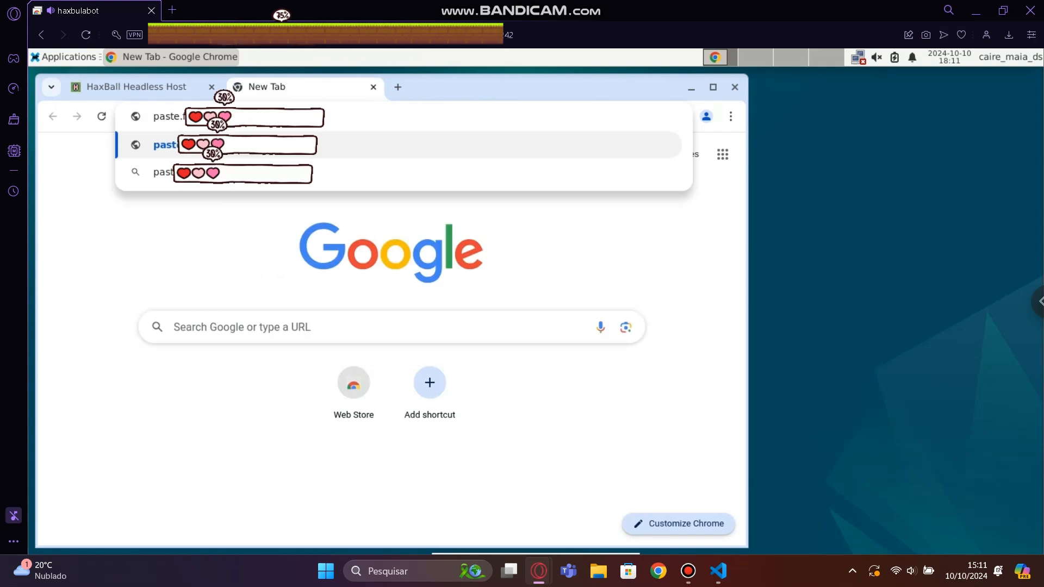
key("alt+Tab")
key("alt+Tab")
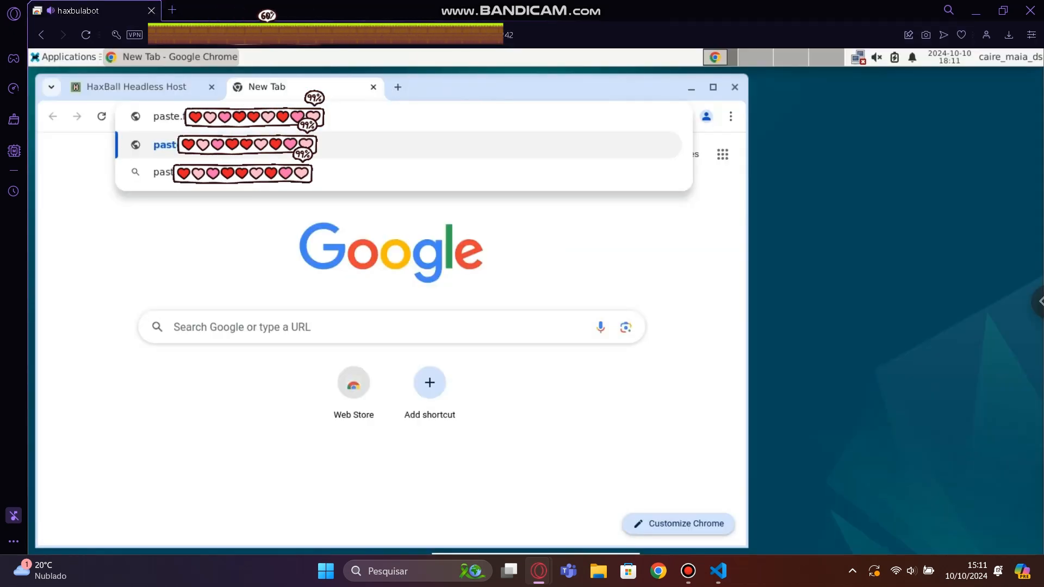
key("alt+Tab")
key("alt+Tab")
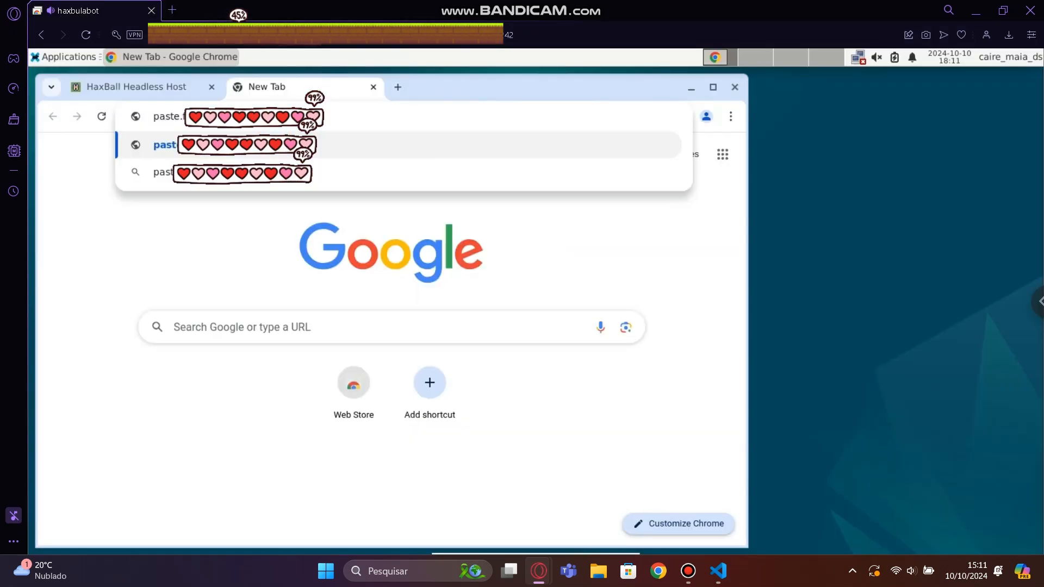
key("alt+Tab")
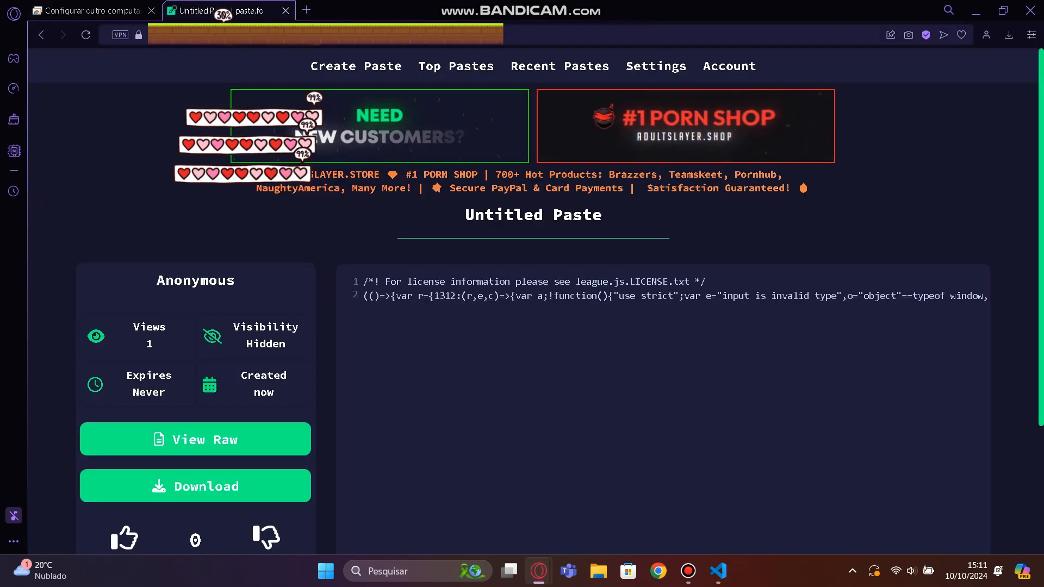
key("alt+Tab")
key("Return")
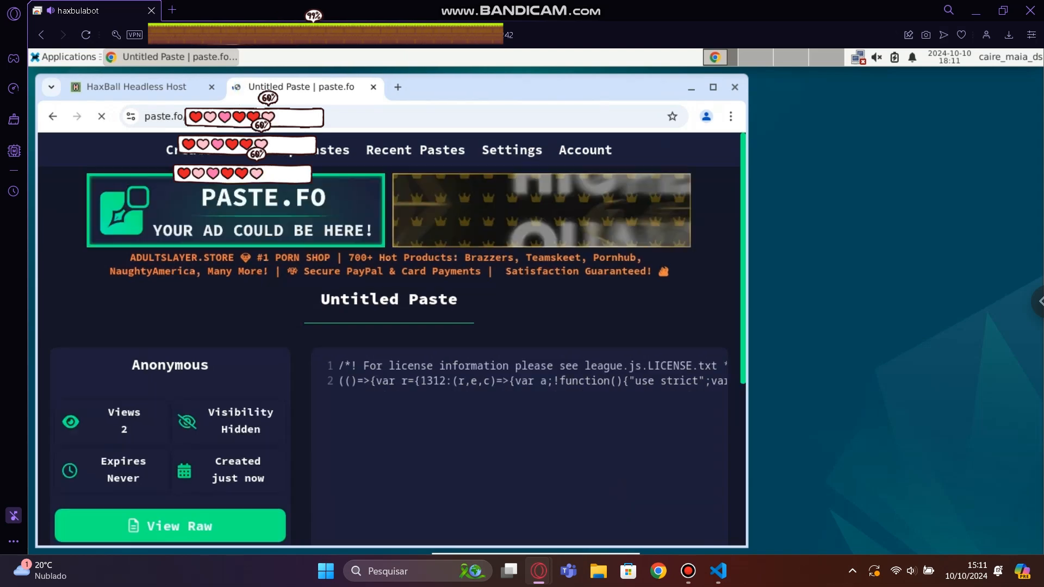
Select the whole bot script in the untitled paste, from the license comment to its last character.
scroll(392, 340, "down", 2)
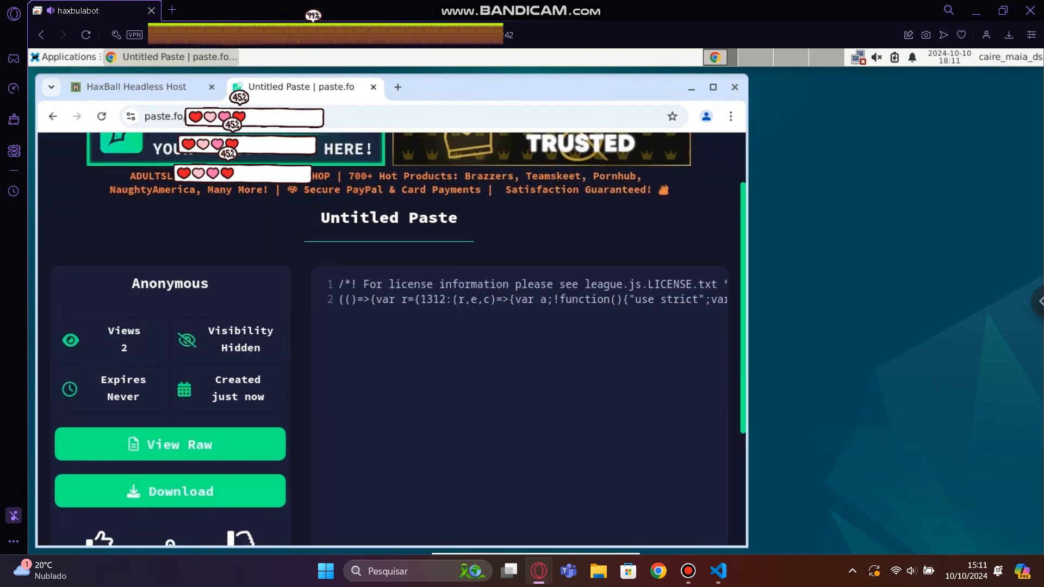
left_click_drag(339, 284, 383, 300)
key("shift+End")
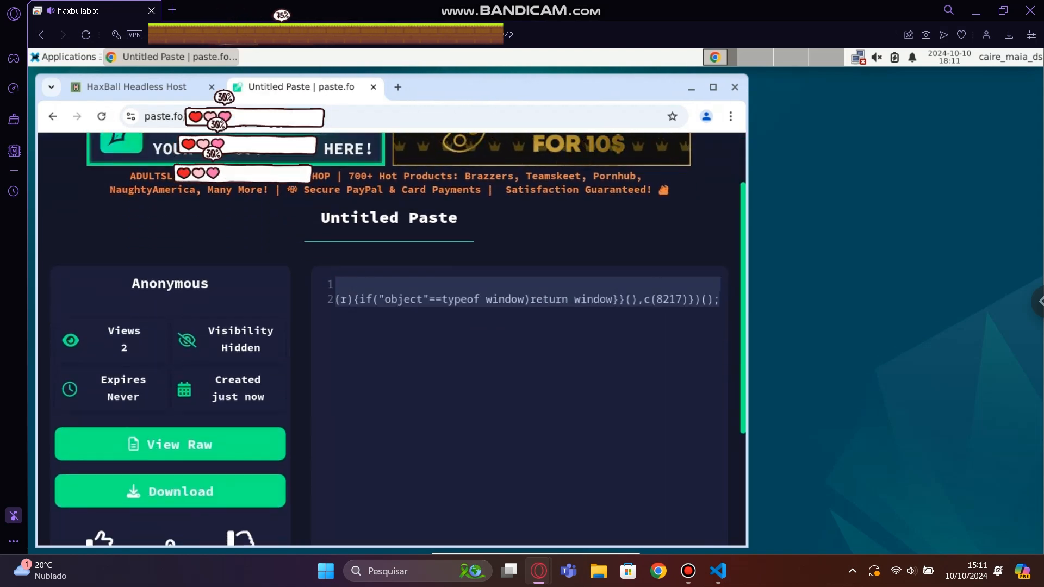
Open the developer tools console on the HaxBall Headless Host page and try to paste the script there.
left_click(121, 87)
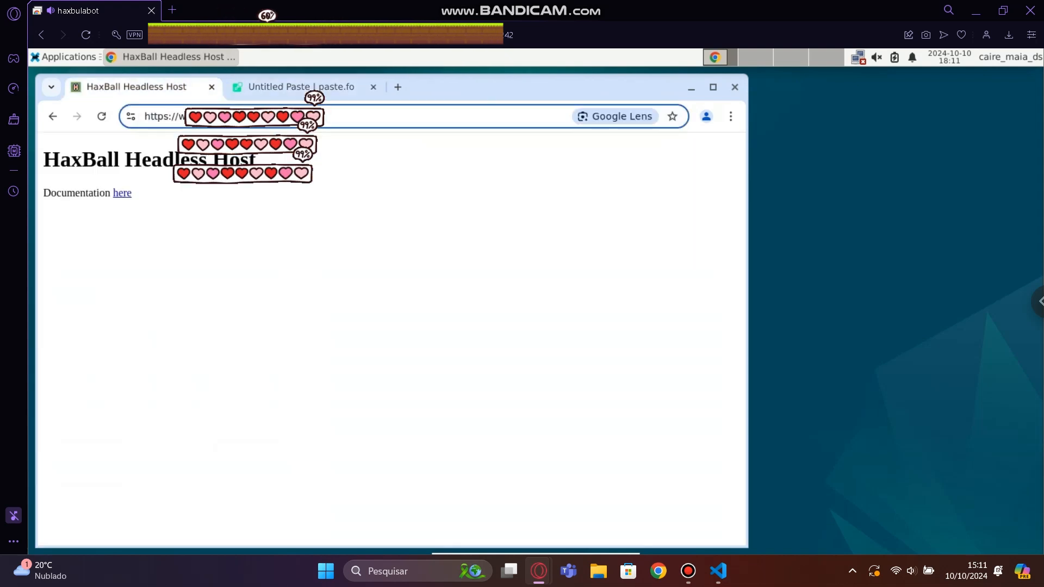
right_click(517, 344)
key("Down")
key("Down")
key("Down")
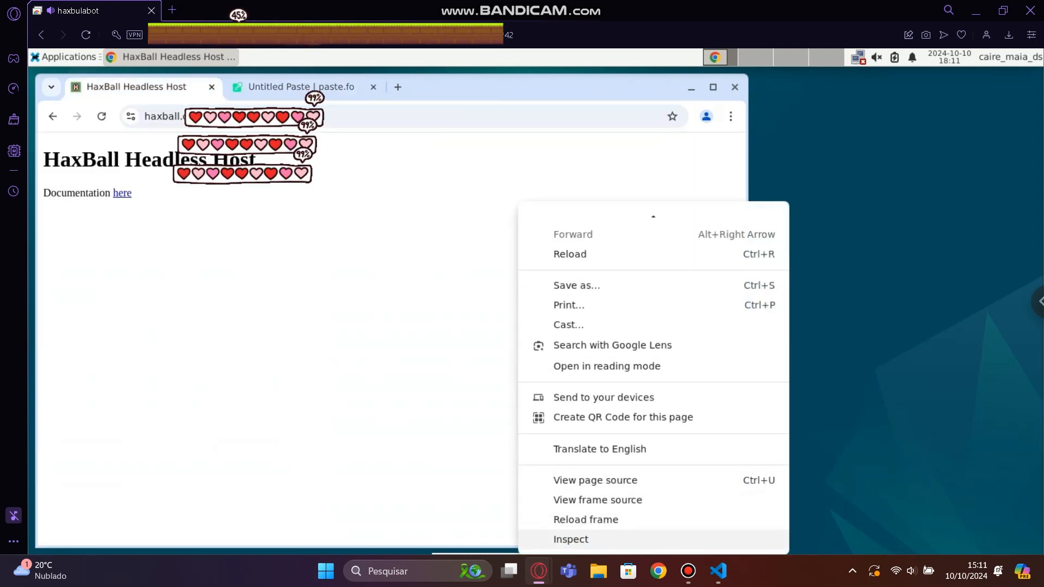
key("Return")
key("ctrl+shift+j")
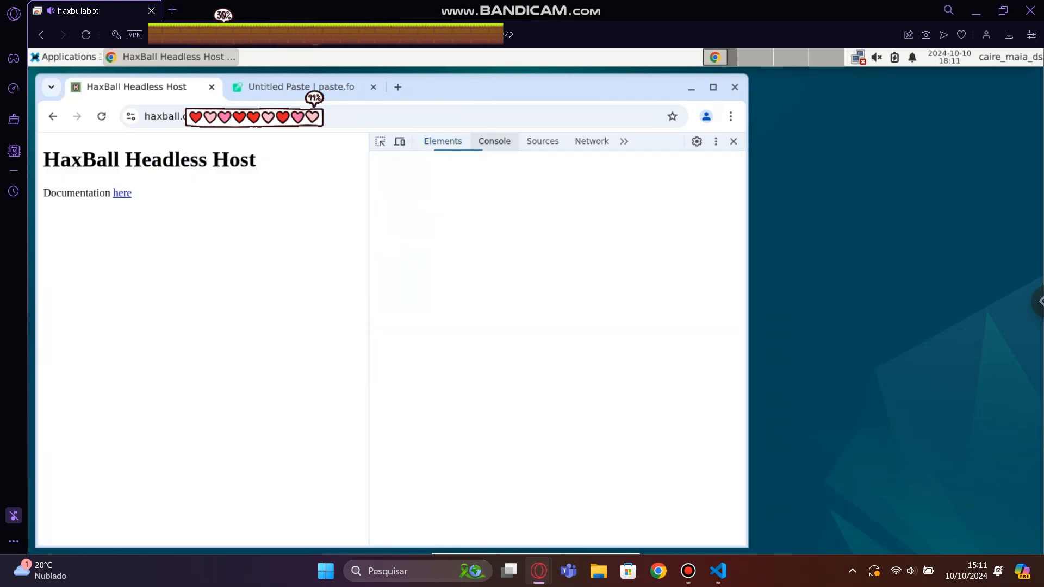
key("ctrl+v")
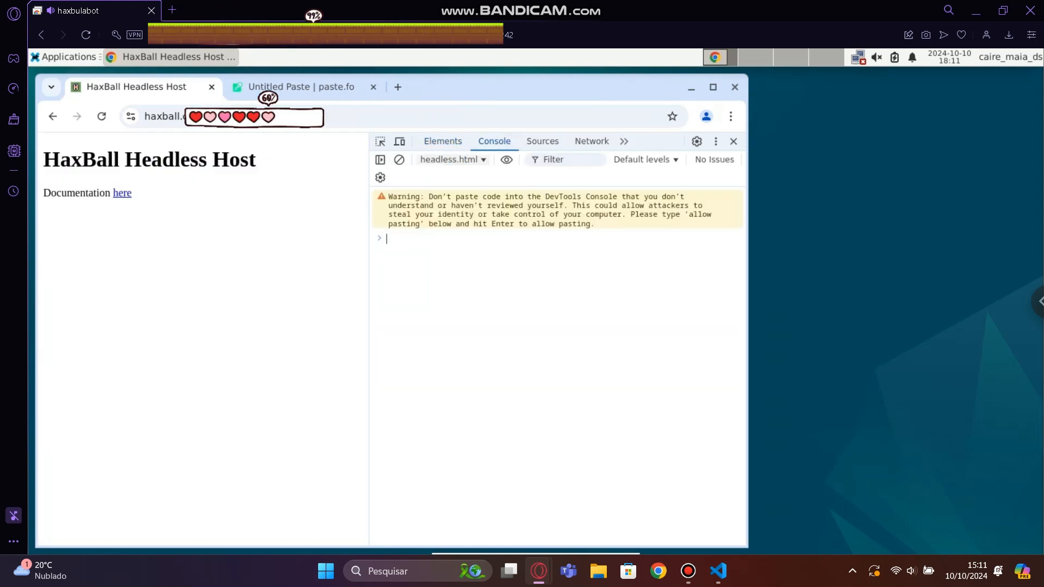
key("ctrl+v")
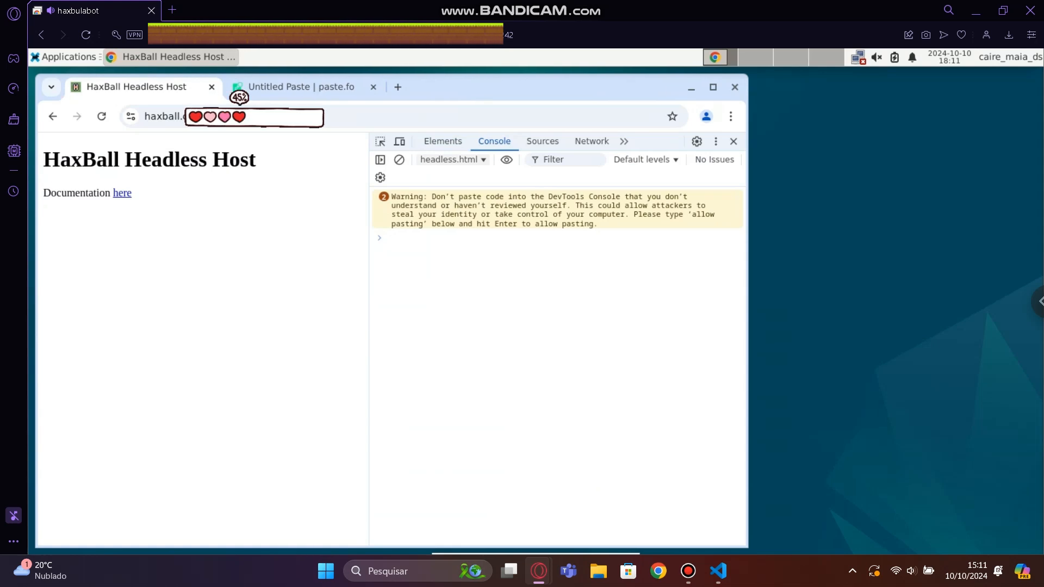
Return to the paste and reselect the entire script from its end back to the opening license comment for copying.
left_click(310, 88)
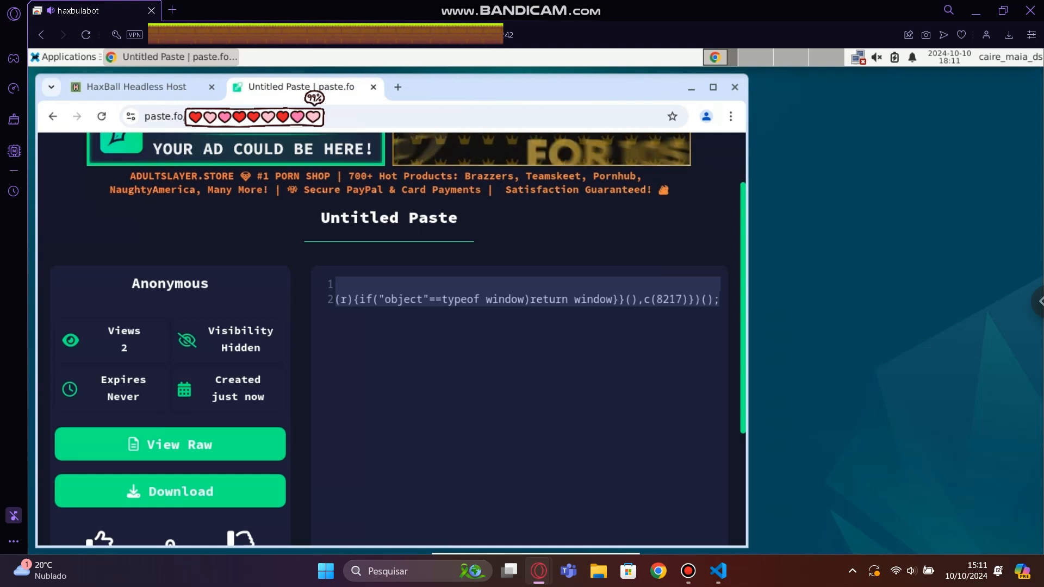
right_click(374, 280)
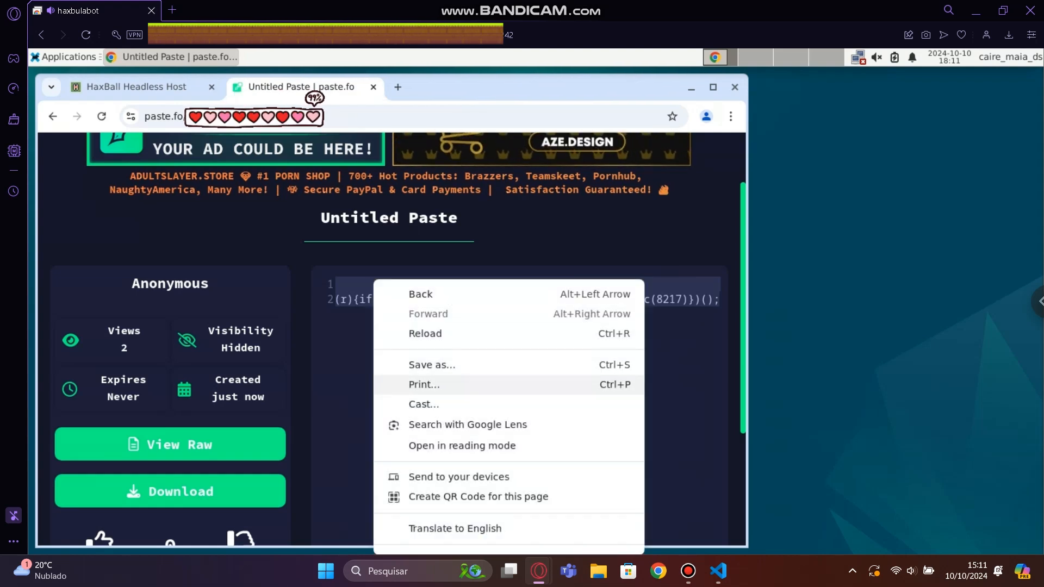
key("Escape")
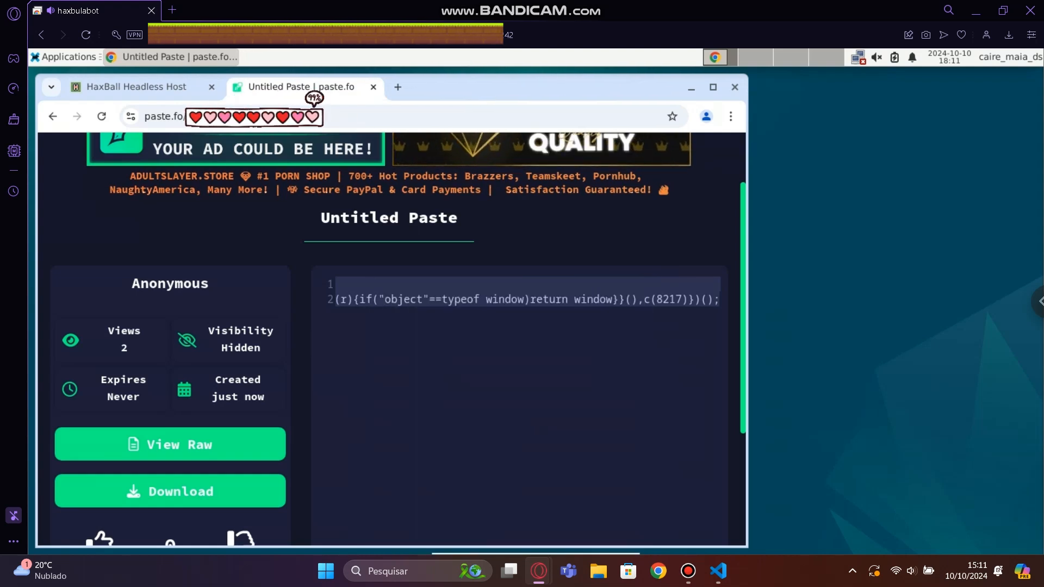
right_click(356, 298)
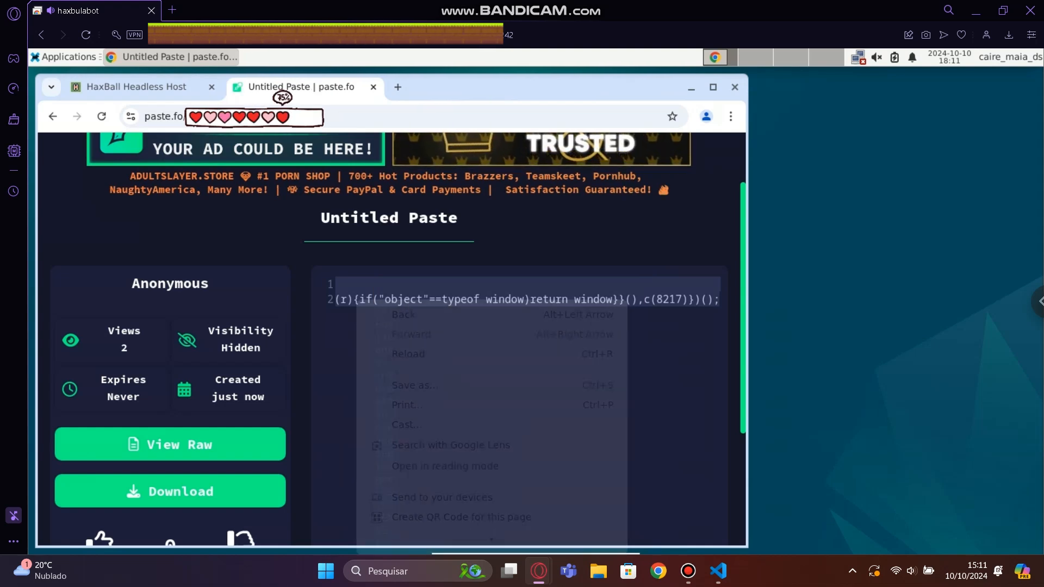
left_click(460, 296)
left_click_drag(719, 299, 348, 284)
key("shift+Left")
key("shift+Left")
key("shift+Left")
key("shift+Left")
key("shift+Left")
key("shift+Left")
key("shift+Left")
key("shift+Left")
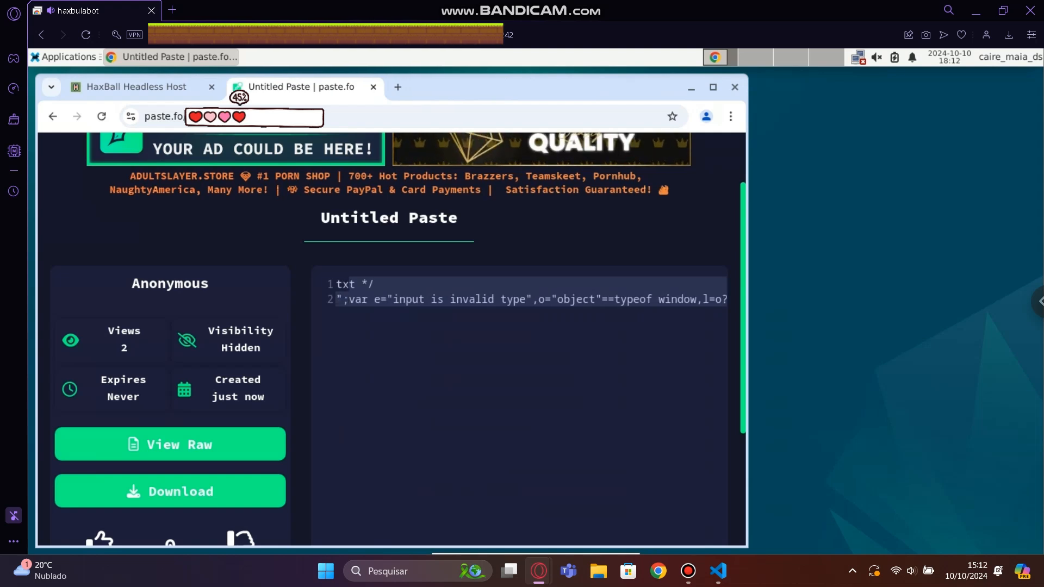
key("shift+Left")
key("shift+Left")
key("shift+Left")
key("shift+Left")
key("shift+Left")
key("shift+Left")
key("shift+Left")
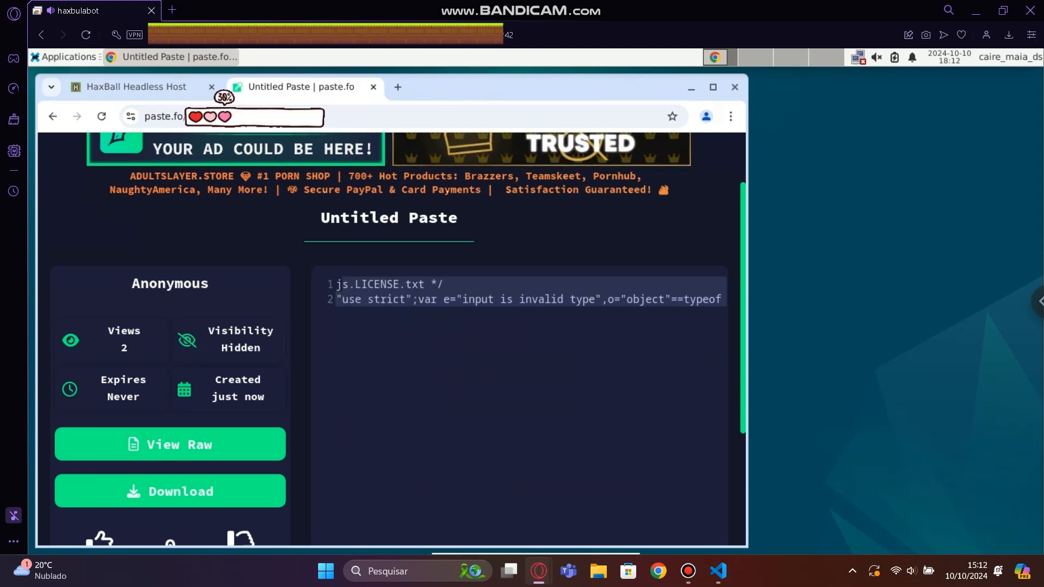
key("shift+Left")
key("shift+Left")
key("shift+Left")
key("shift+Left")
key("shift+Left")
key("shift+Left")
key("shift+Left")
key("shift+Left")
key("shift+Left")
key("shift+Left")
key("shift+Left")
key("shift+Left")
key("shift+Left")
key("shift+Left")
key("shift+Left")
key("shift+Left")
key("shift+Left")
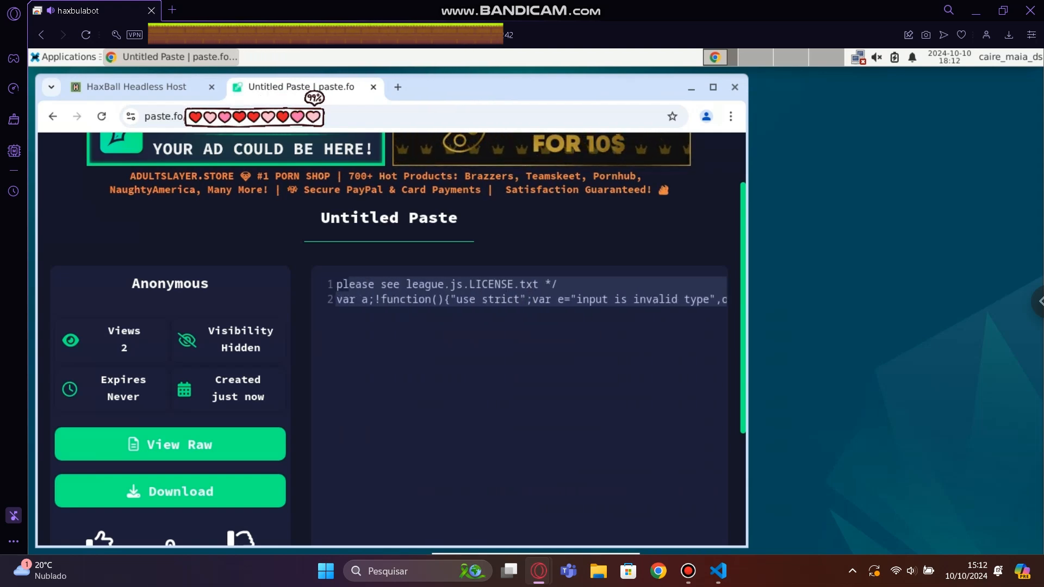
key("shift+Left")
key("shift+Left")
key("shift+Left")
key("shift+Left")
key("shift+Left")
key("shift+Left")
key("shift+Left")
key("shift+Left")
key("shift+Left")
key("shift+Left")
key("shift+Left")
key("shift+Left")
key("shift+Left")
key("shift+Left")
key("shift+Left")
key("shift+Left")
key("shift+Left")
key("shift+Left")
key("shift+Left")
key("shift+Left")
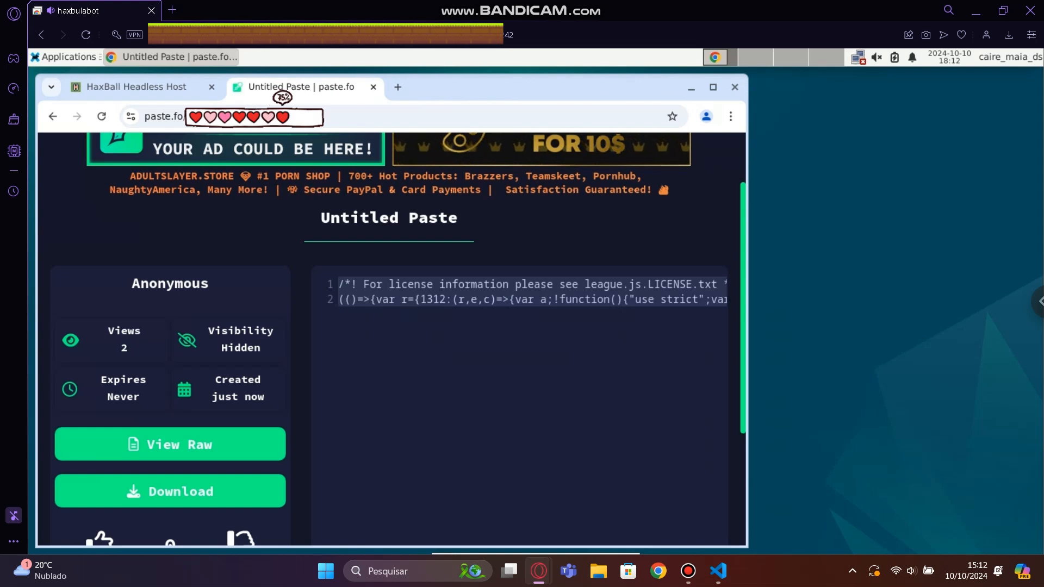
Enable pasting in the HaxBall Headless Host console by entering "allow pasting".
left_click(136, 87)
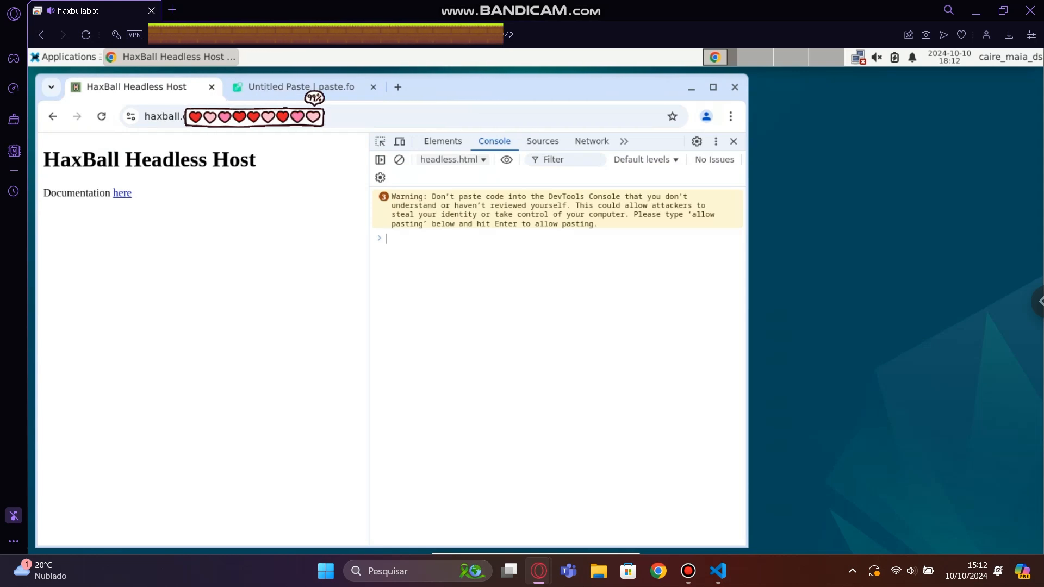
type("allow pasting")
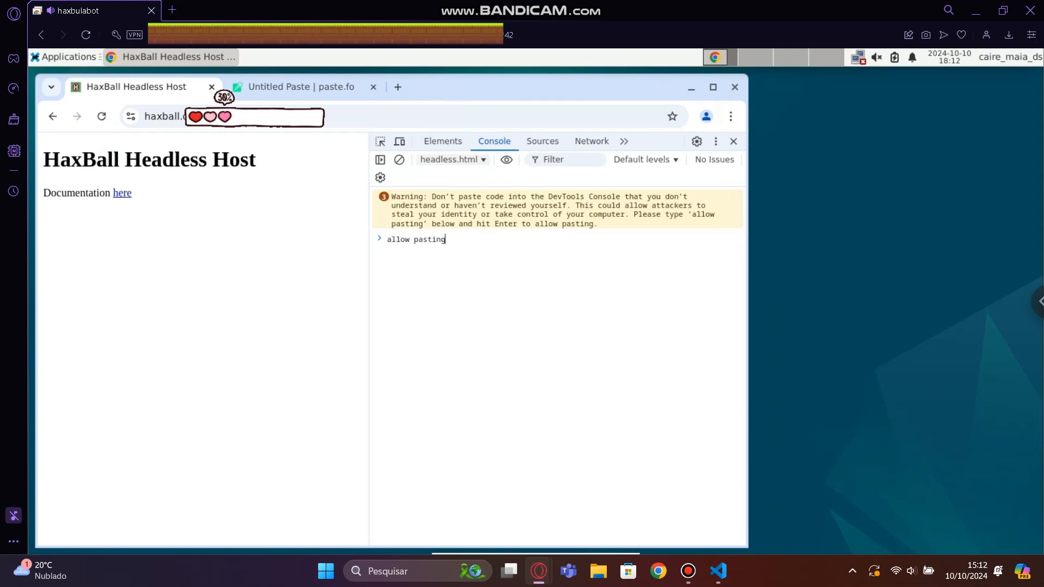
key("Return")
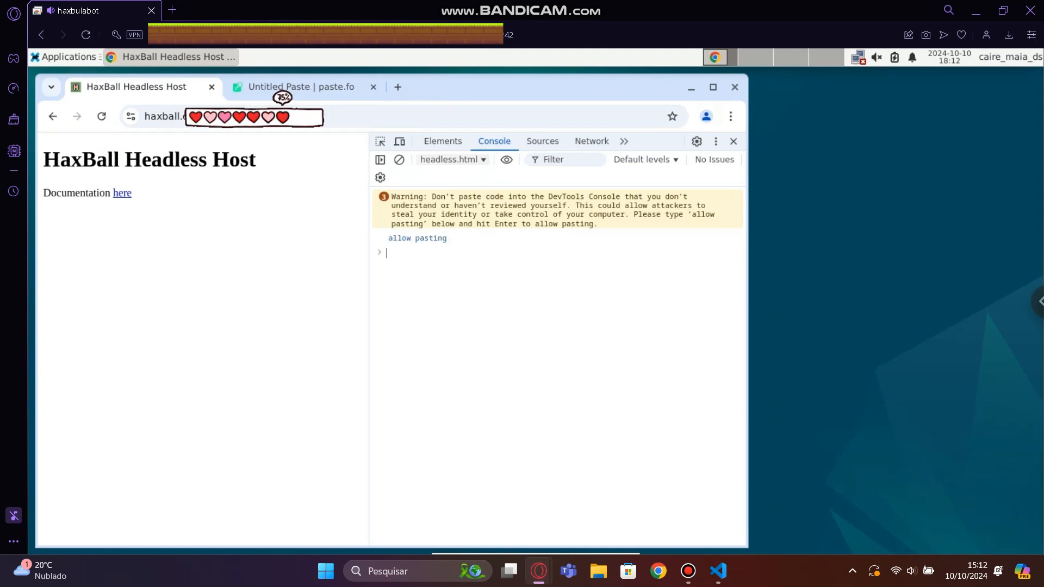
Try twice to run the pasted bot script in the console's headless.html context, reloading the page after each attempt.
key("ctrl+v")
key("Return")
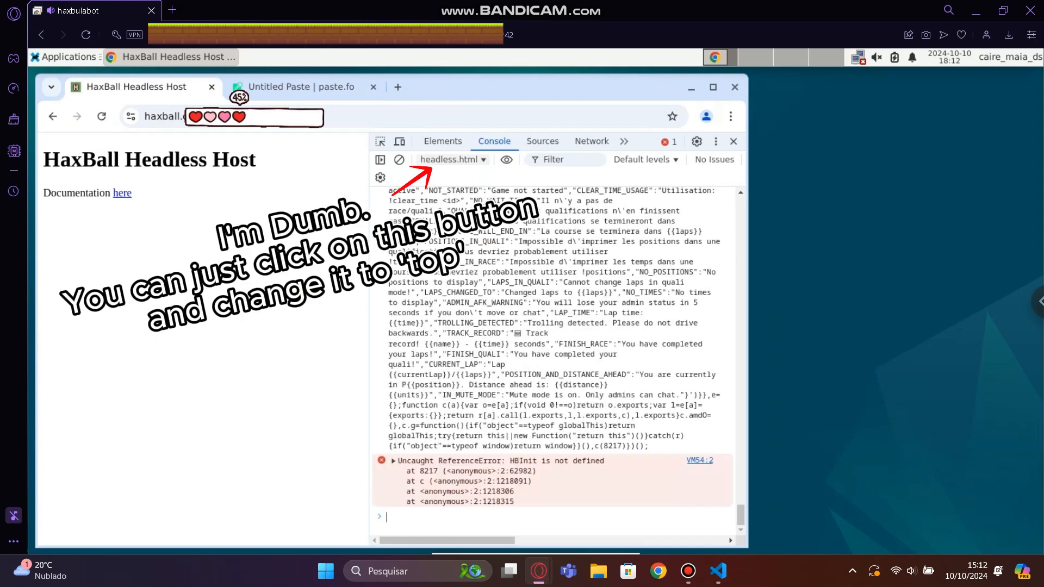
left_click(101, 115)
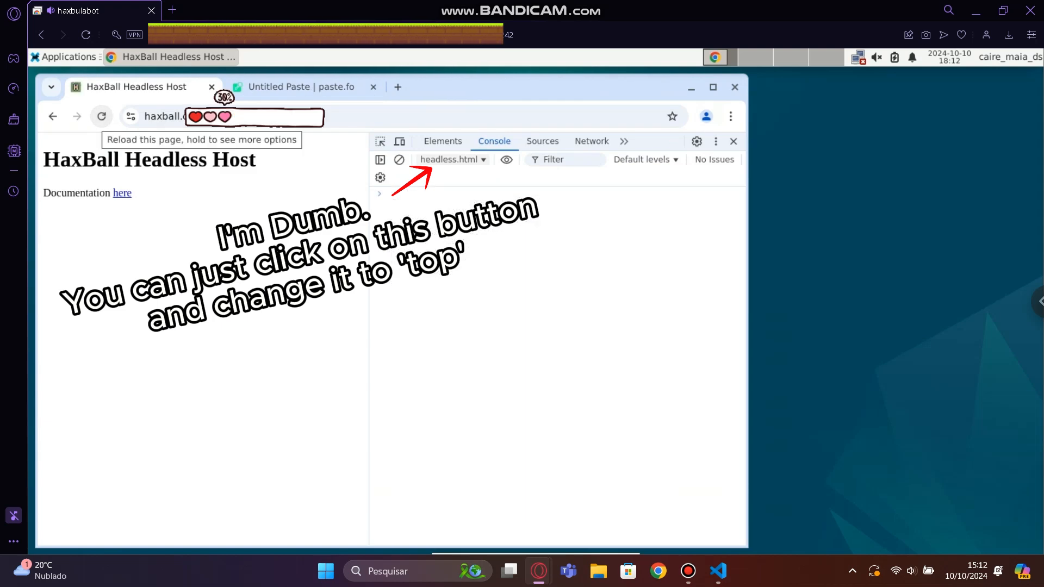
key("ctrl+v")
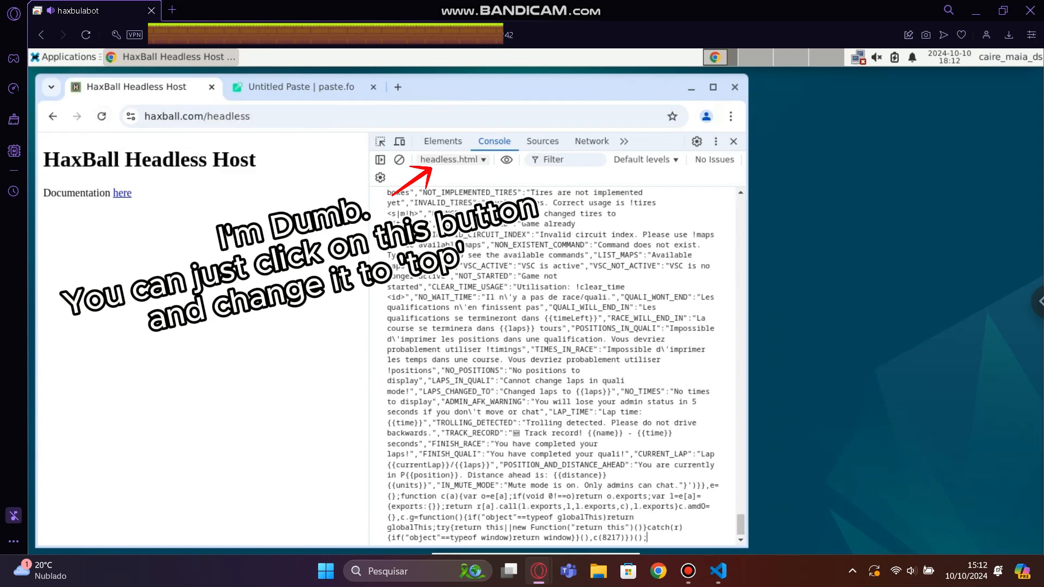
key("Return")
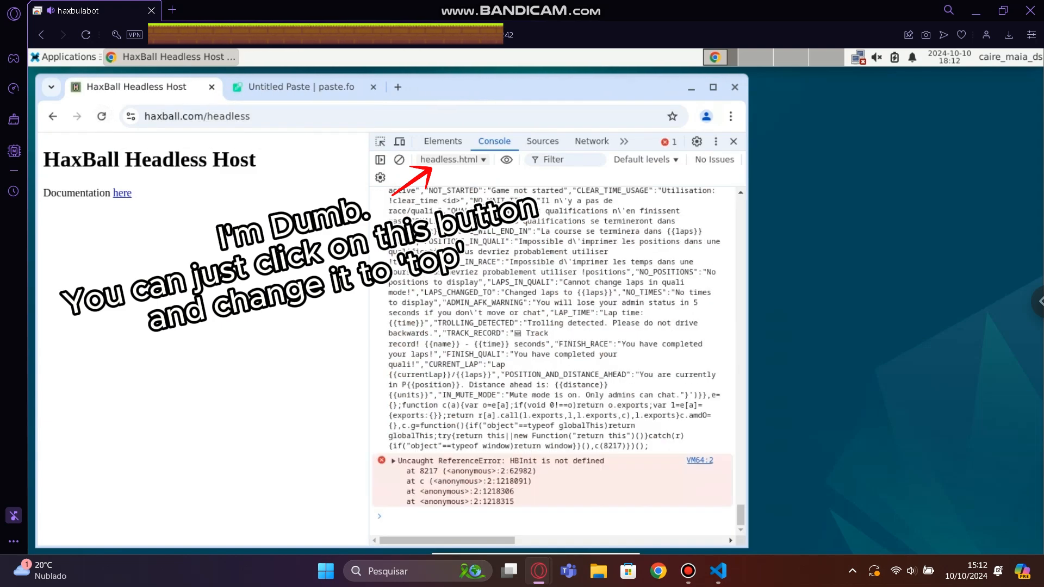
left_click(101, 116)
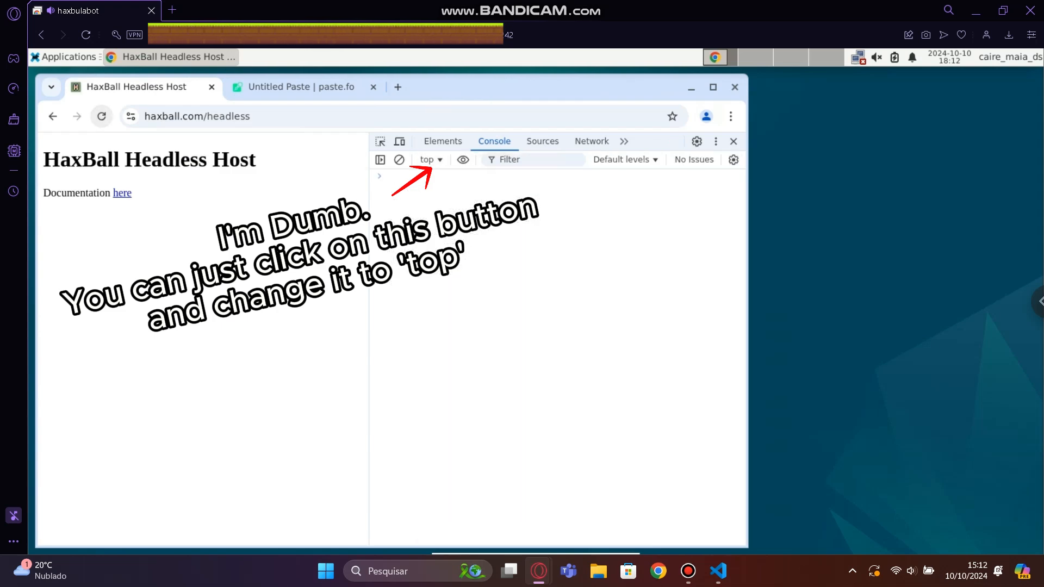
Try to run the pasted bot script in the console's headless.html context once more and reload the page.
left_click(430, 160)
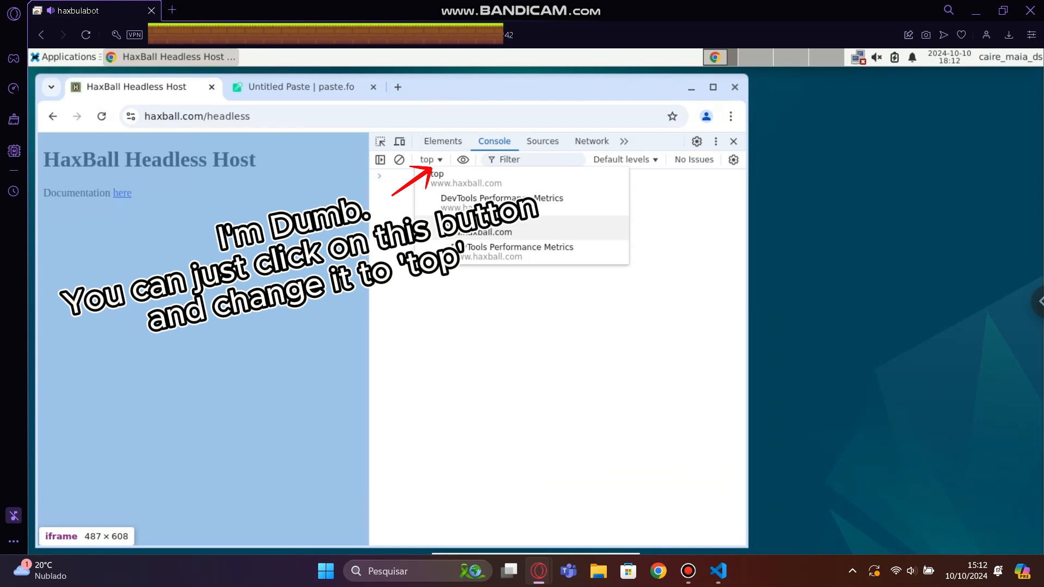
left_click(484, 227)
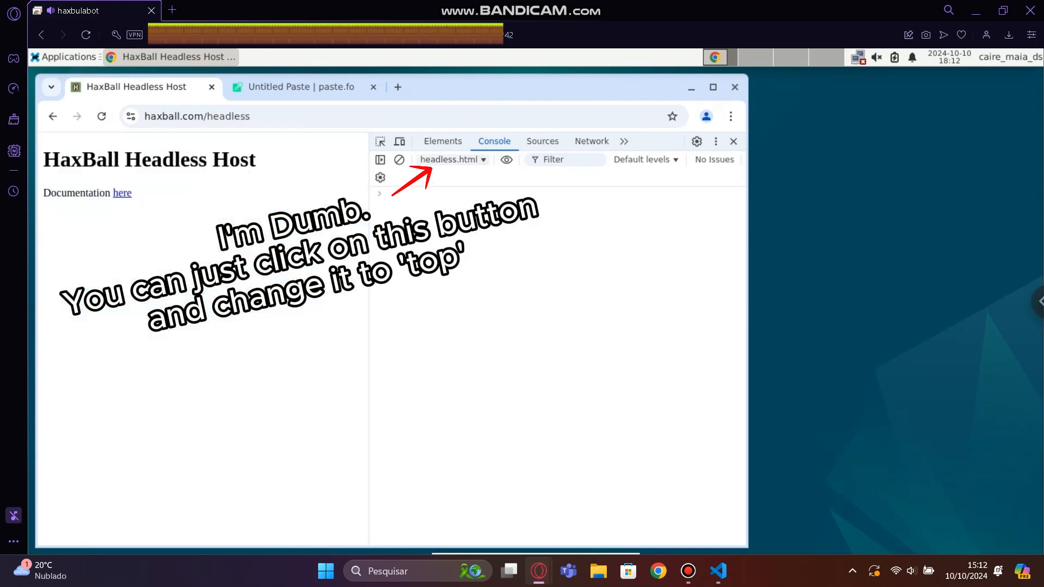
key("ctrl+v")
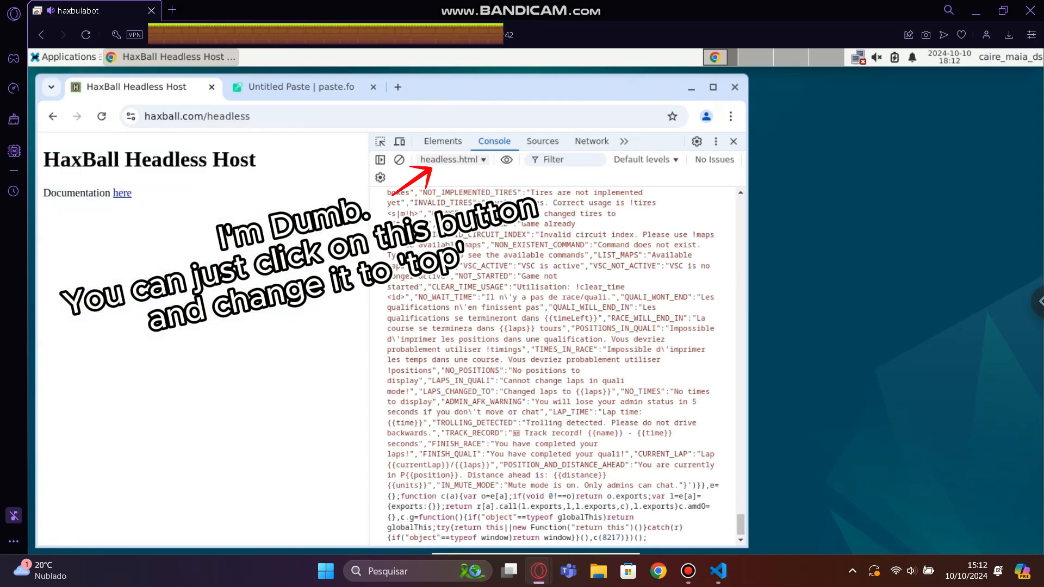
key("Return")
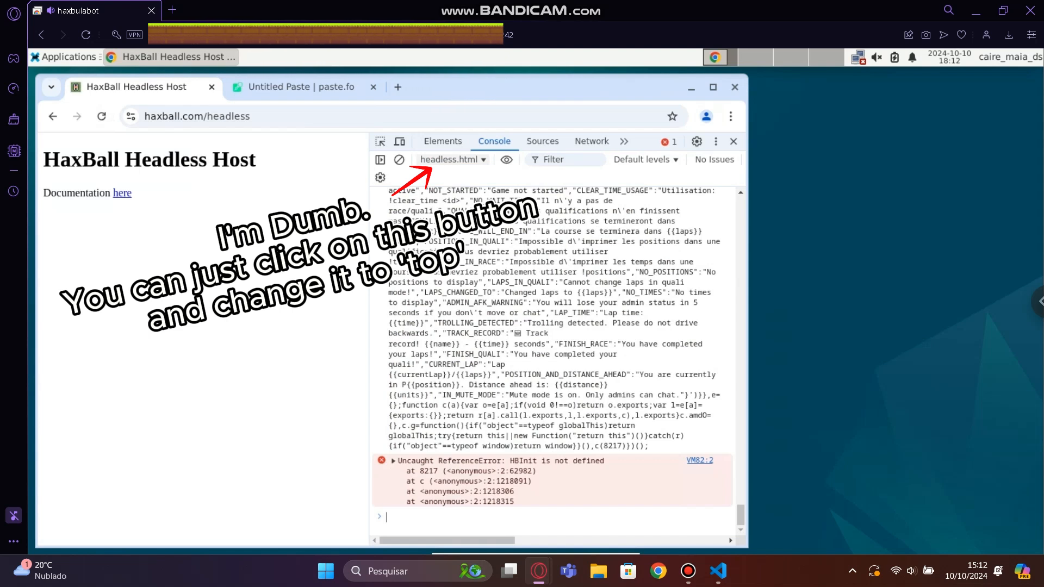
left_click(101, 117)
Try twice to run the bot script in the DevTools Performance Metrics context, reloading the page between attempts.
left_click(432, 160)
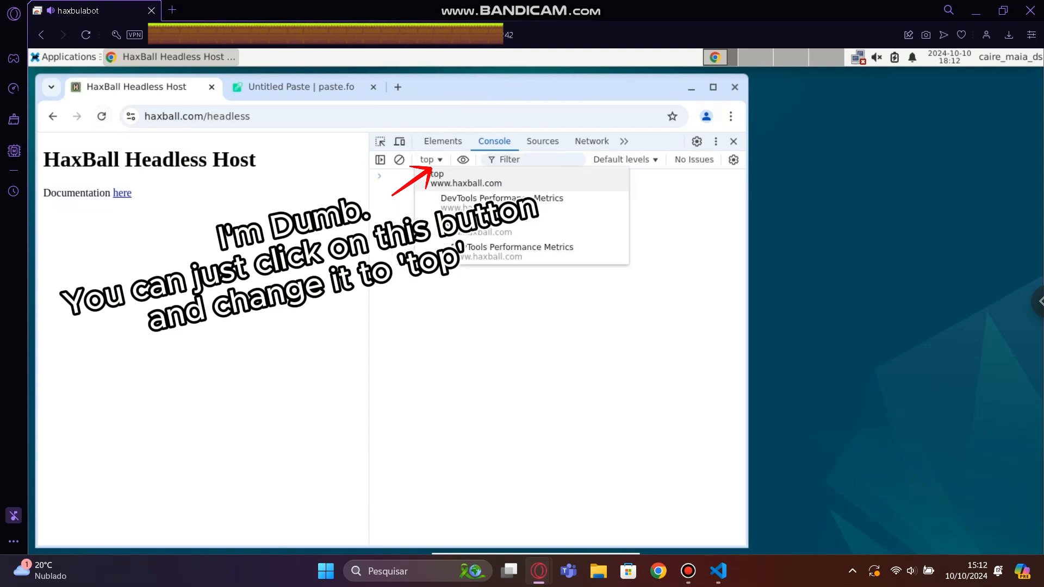
left_click(468, 203)
key("ctrl+v")
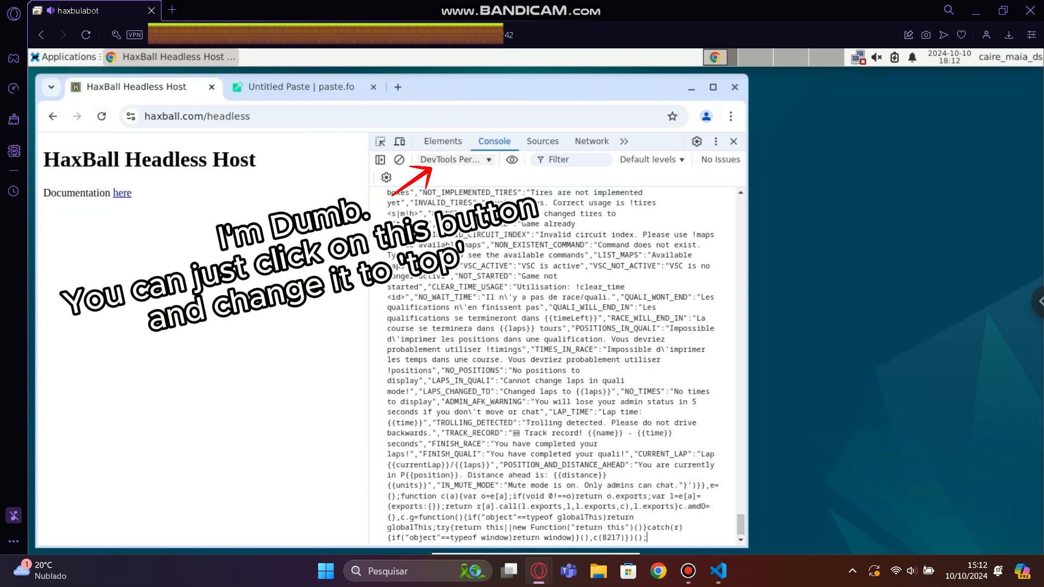
key("Return")
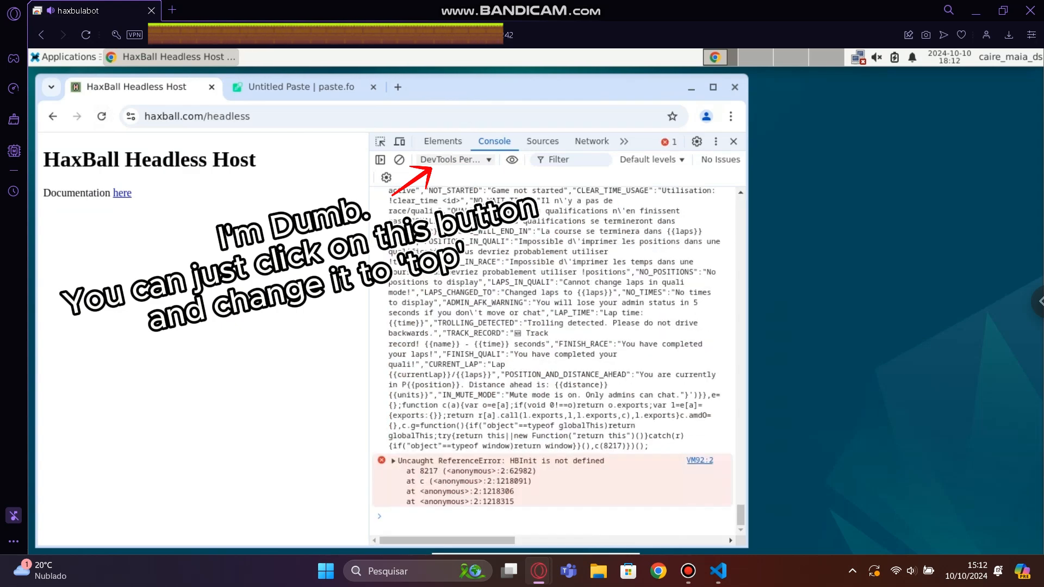
left_click(102, 116)
left_click(431, 160)
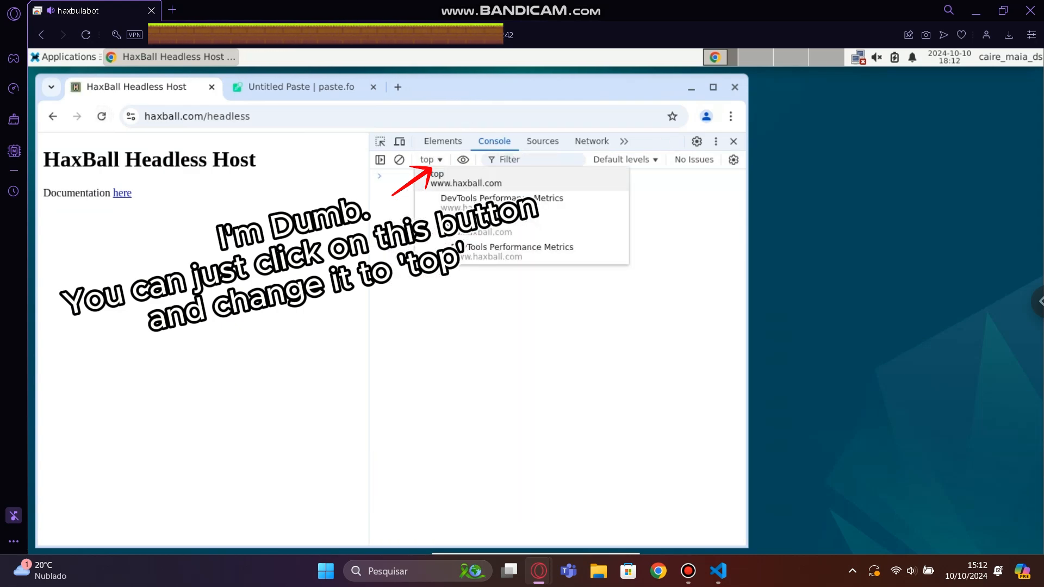
left_click(468, 201)
key("ctrl+v")
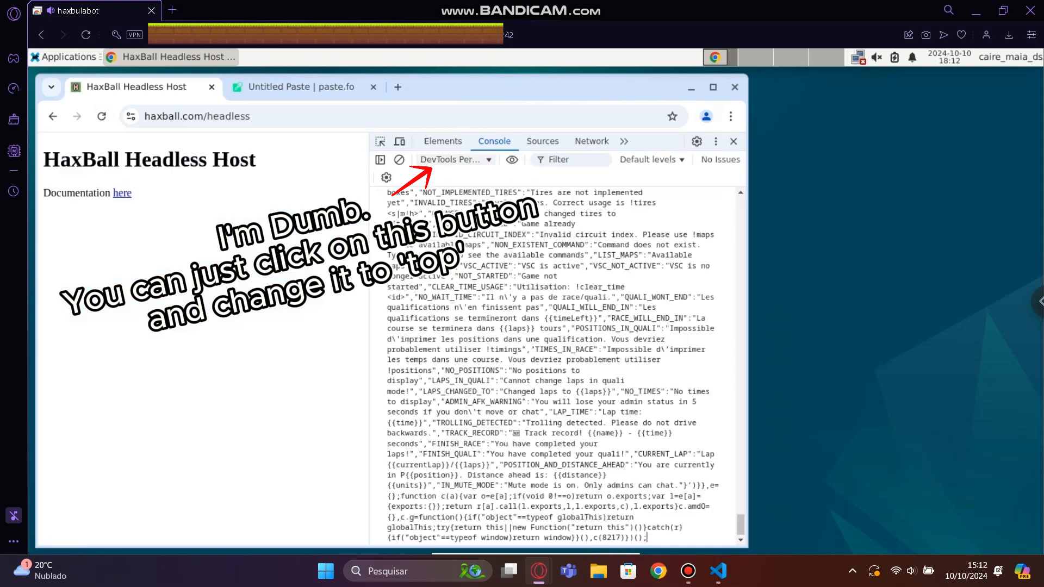
key("Return")
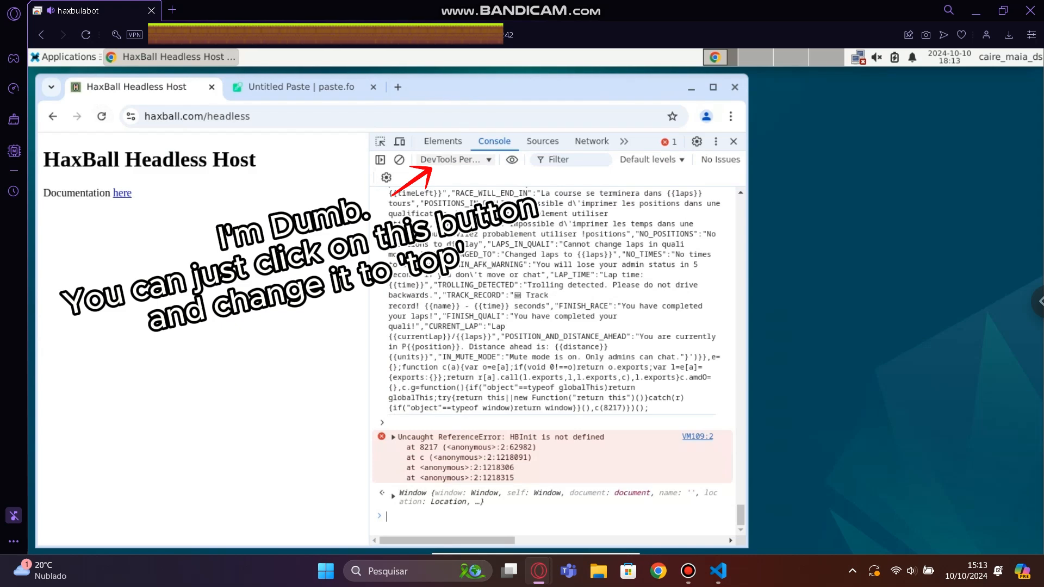
Run the pasted bot script in the reloaded page's top context and complete the reCAPTCHA check.
left_click(101, 117)
key("ctrl+v")
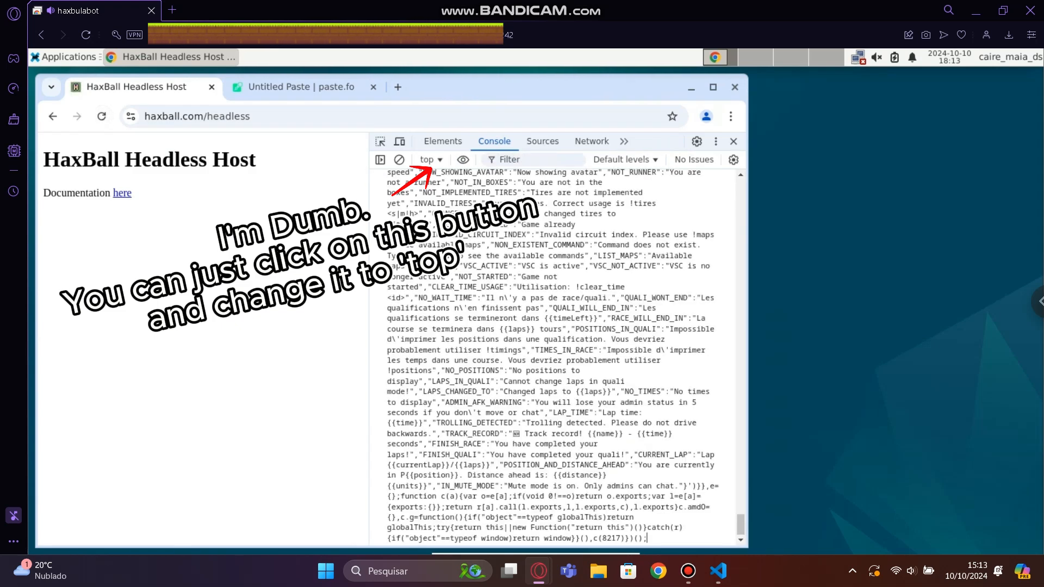
key("Return")
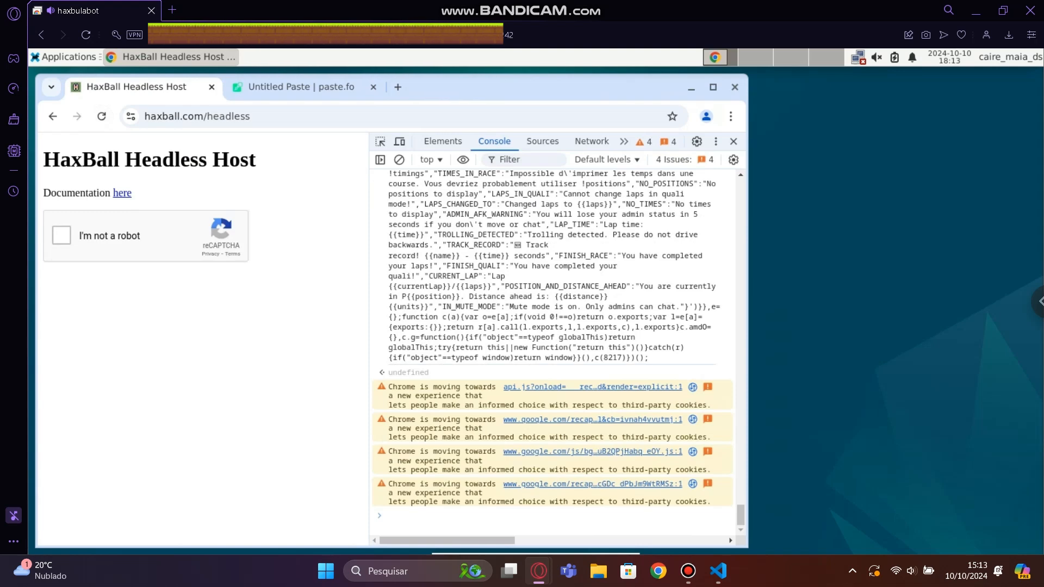
left_click(61, 235)
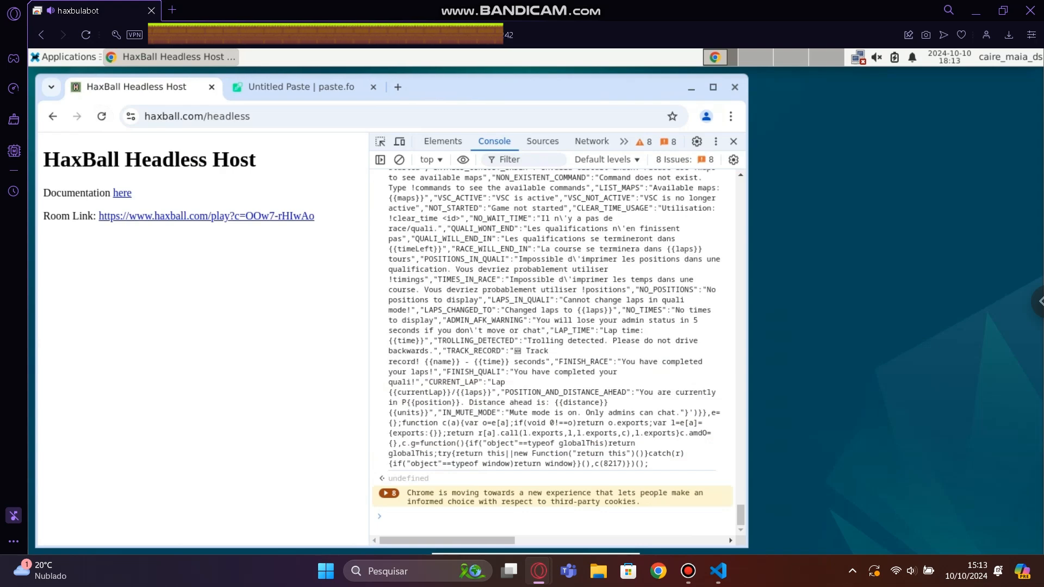
Open the generated HaxBall room link in a new browser tab and switch to it.
right_click(116, 218)
left_click(174, 231)
left_click(301, 87)
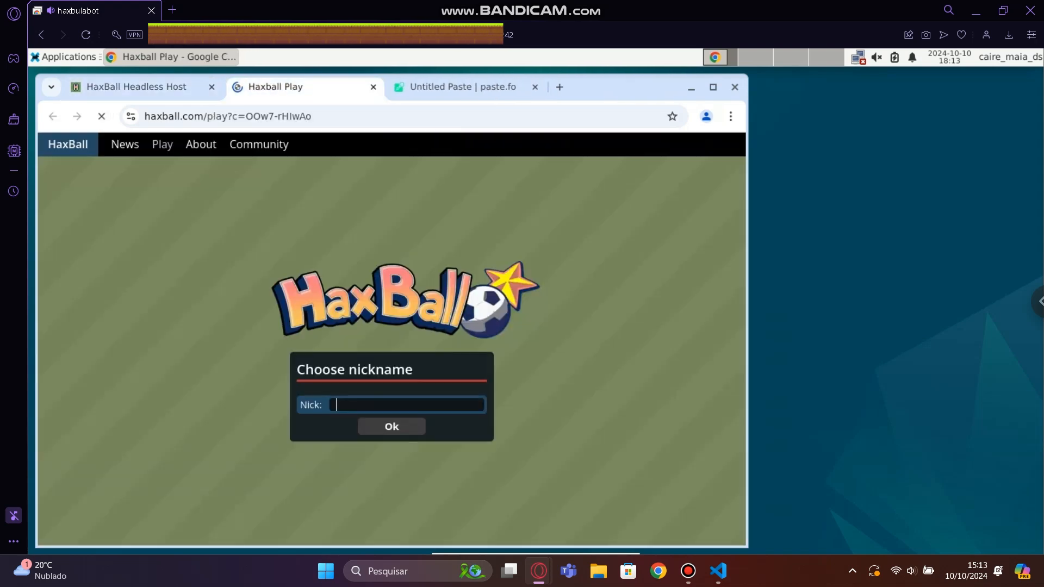
Enter the player's nickname with the [XX] prefix and join the hosted room.
type("j")
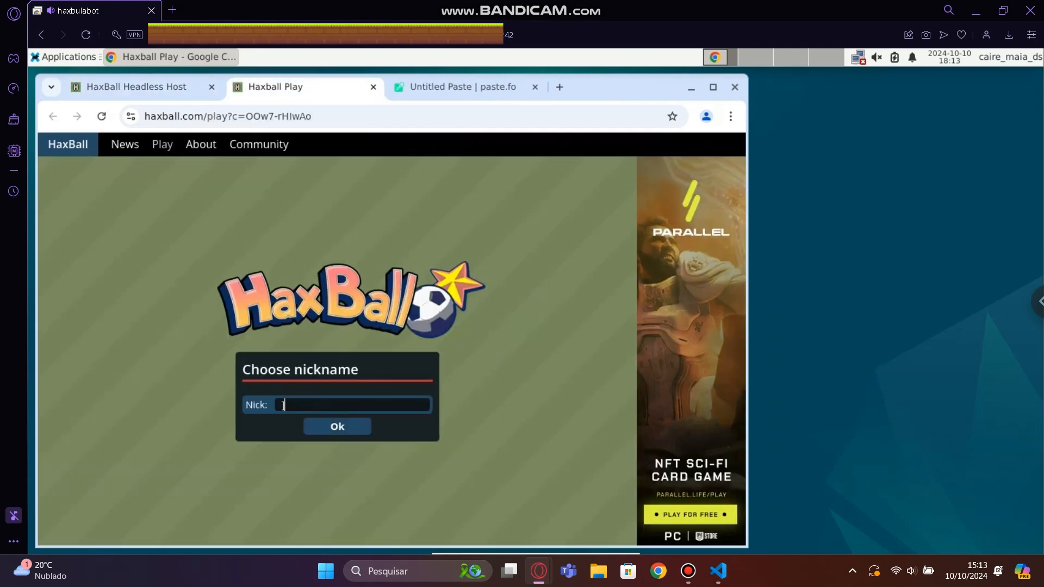
type("oao")
key("BackSpace")
key("BackSpace")
key("BackSpace")
key("BackSpace")
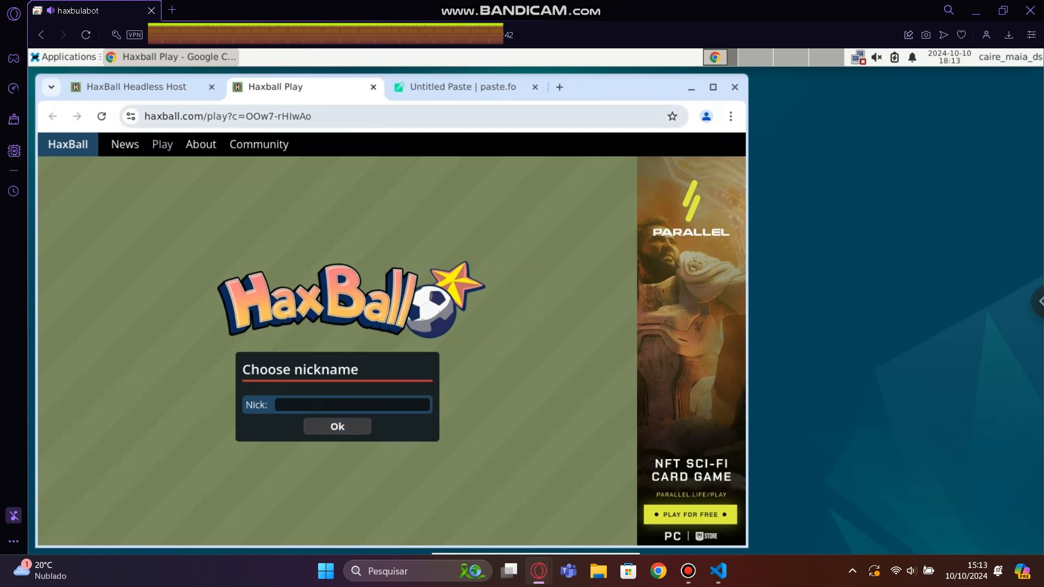
type("[")
type("XX]")
type(" Caire")
key("Return")
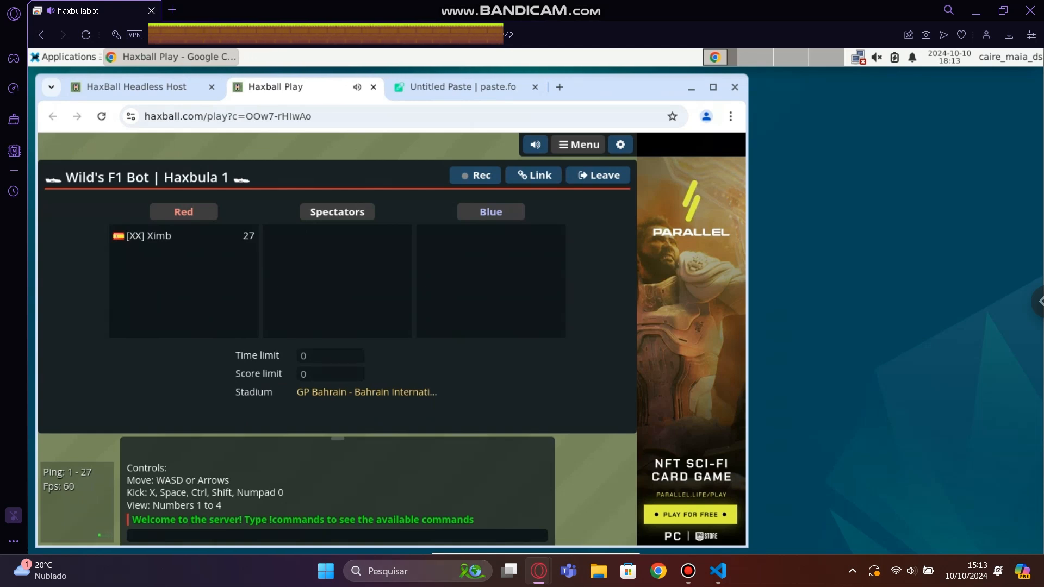
Highlight the server's welcome message in the room chat and return to the HaxBall Headless Host page.
left_click_drag(475, 521, 130, 520)
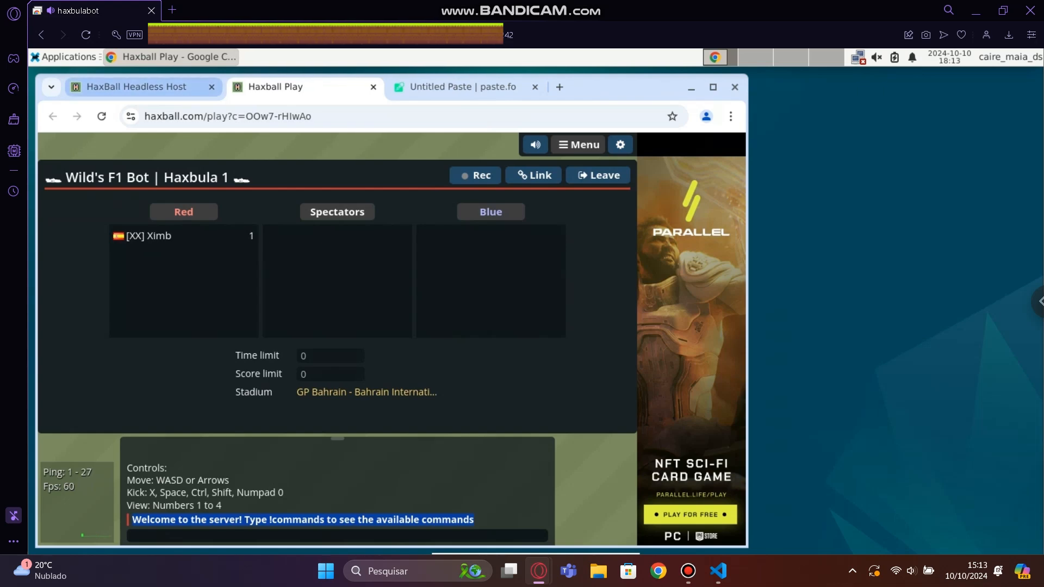
left_click(137, 87)
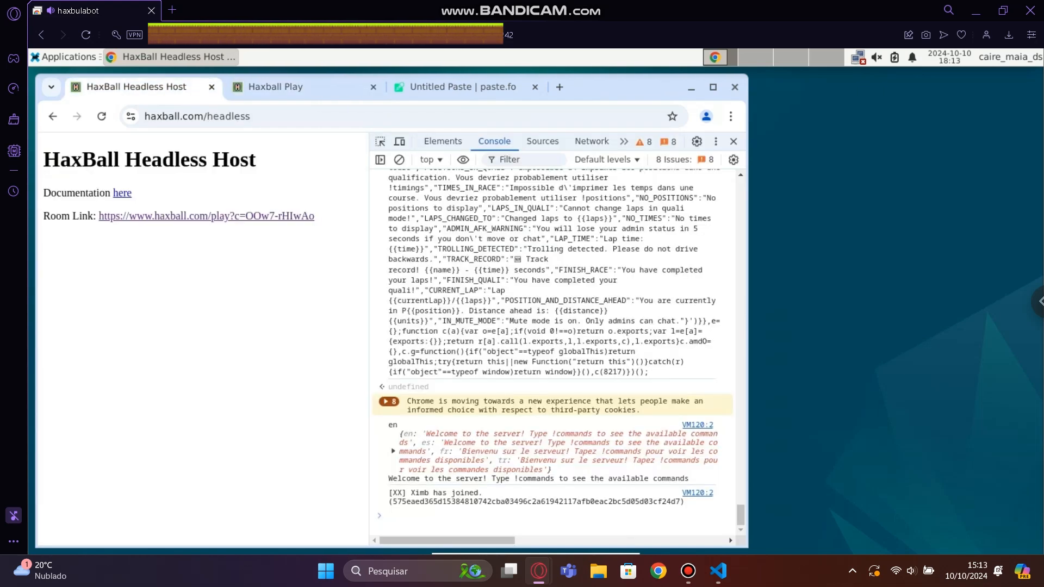